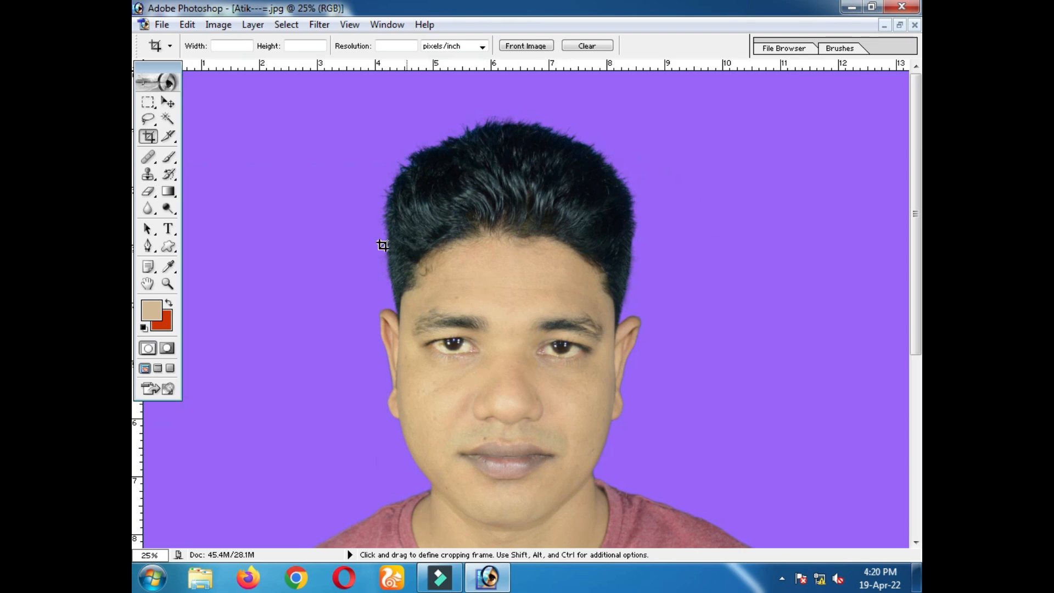
# Leave the current view and start Adobe Photoshop from the Windows desktop
pyautogui.hotkey('alt', 'space')
pyautogui.click(177, 118)
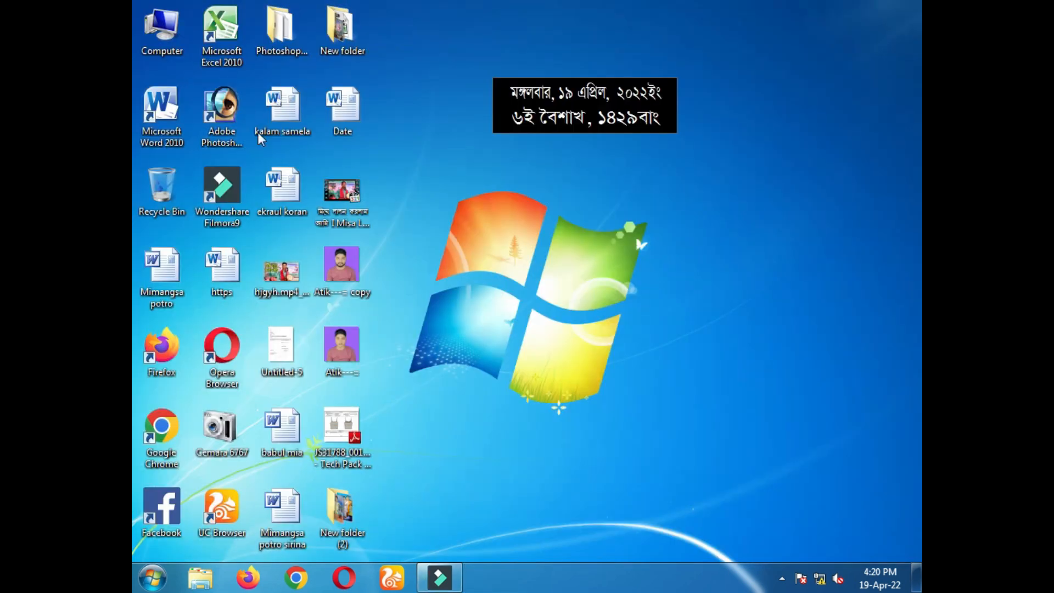
pyautogui.doubleClick(222, 112)
pyautogui.click(655, 344)
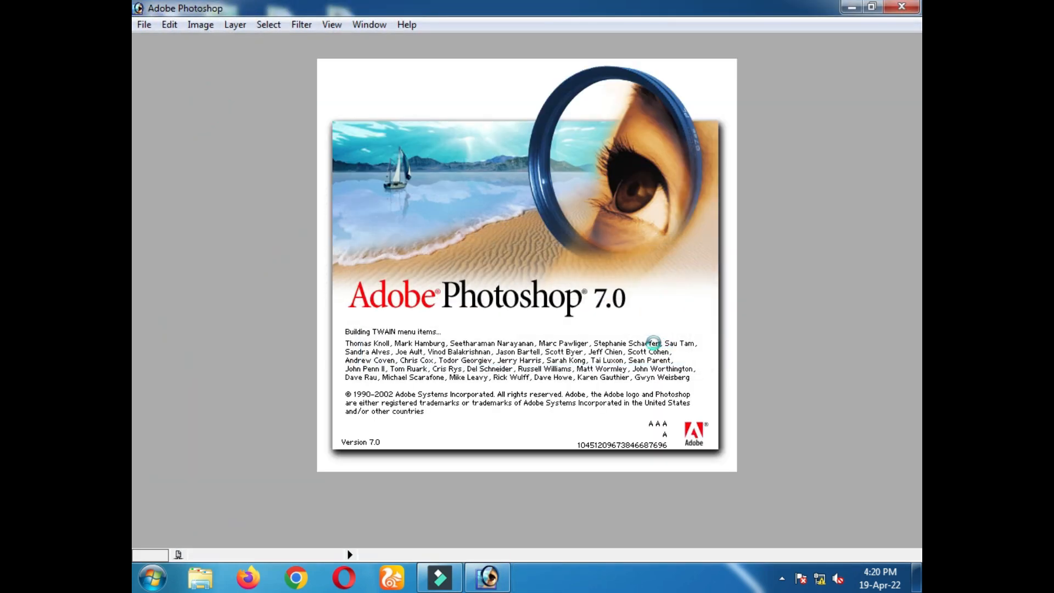
# Open the original portrait JPEG from the Desktop, not the copy, and fit it on screen
pyautogui.doubleClick(492, 268)
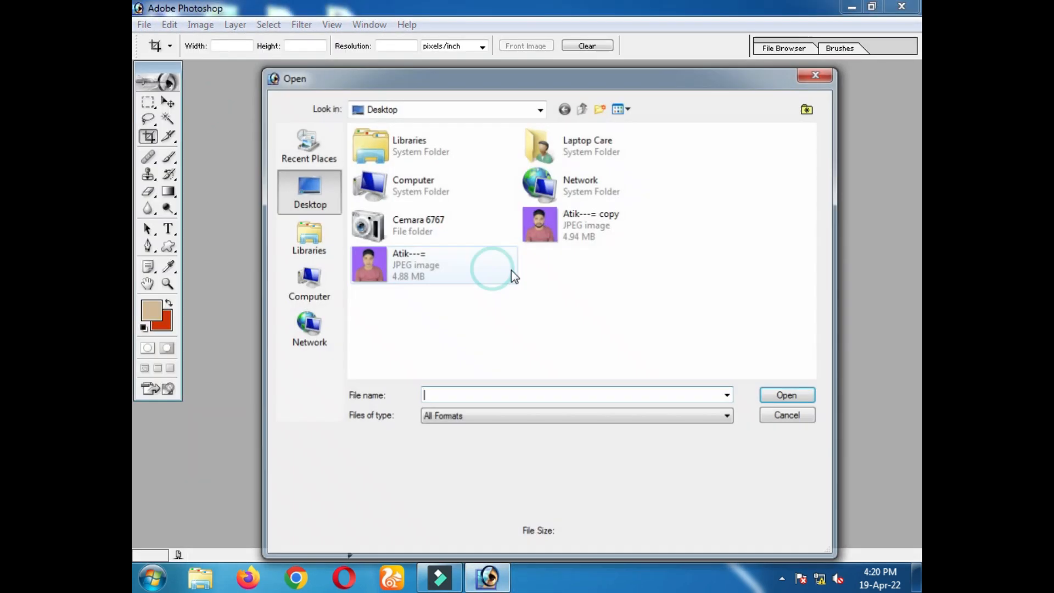
pyautogui.doubleClick(577, 310)
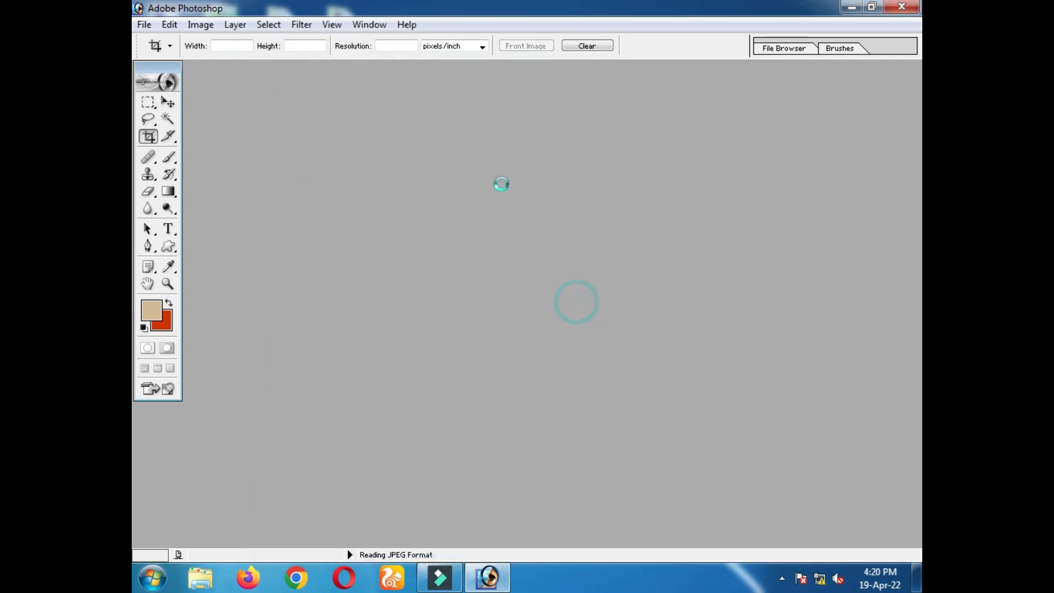
pyautogui.rightClick(577, 302)
pyautogui.click(451, 75)
pyautogui.doubleClick(450, 75)
pyautogui.hotkey('ctrl', '0')
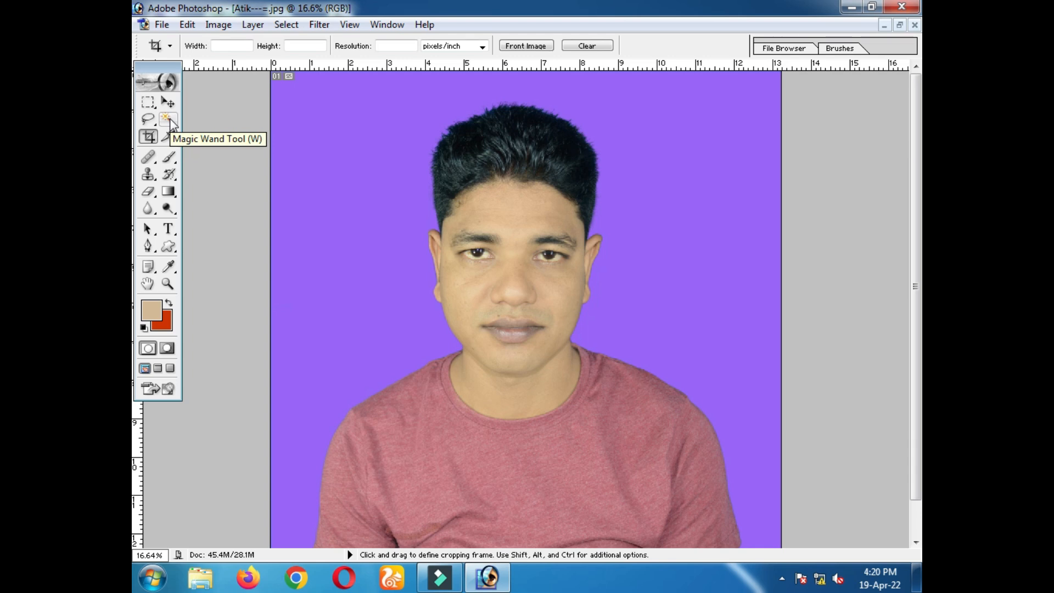
# Select the purple background around the man with the Magic Wand at a tolerance of 44
pyautogui.click(168, 120)
pyautogui.click(376, 213)
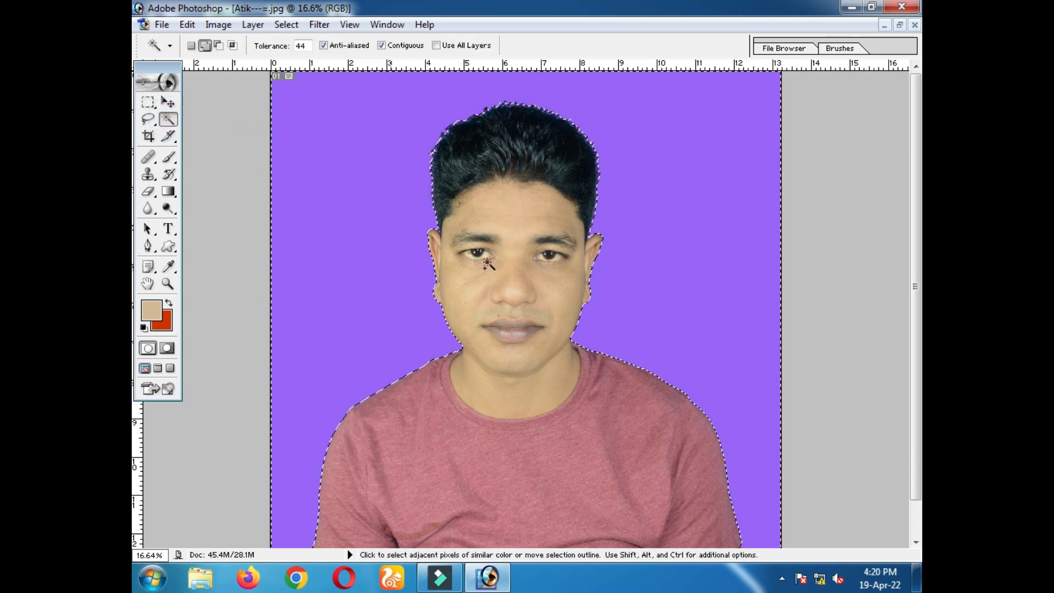
pyautogui.click(612, 310)
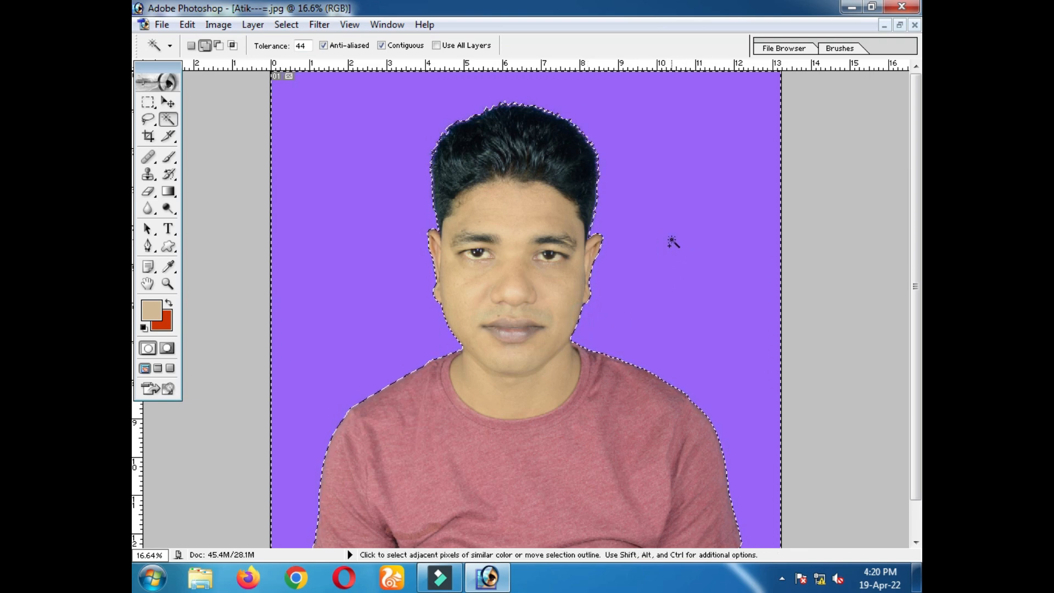
# Try whitening the selected background with Levels by raising the output black level to 255
pyautogui.hotkey('ctrl', 'l')
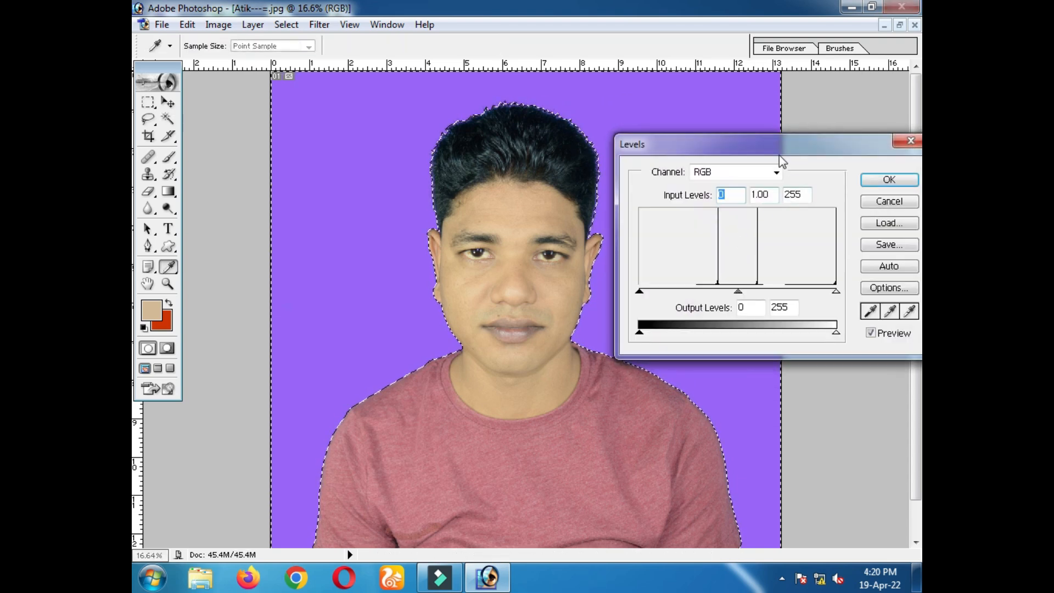
pyautogui.moveTo(779, 142); pyautogui.dragTo(772, 131)
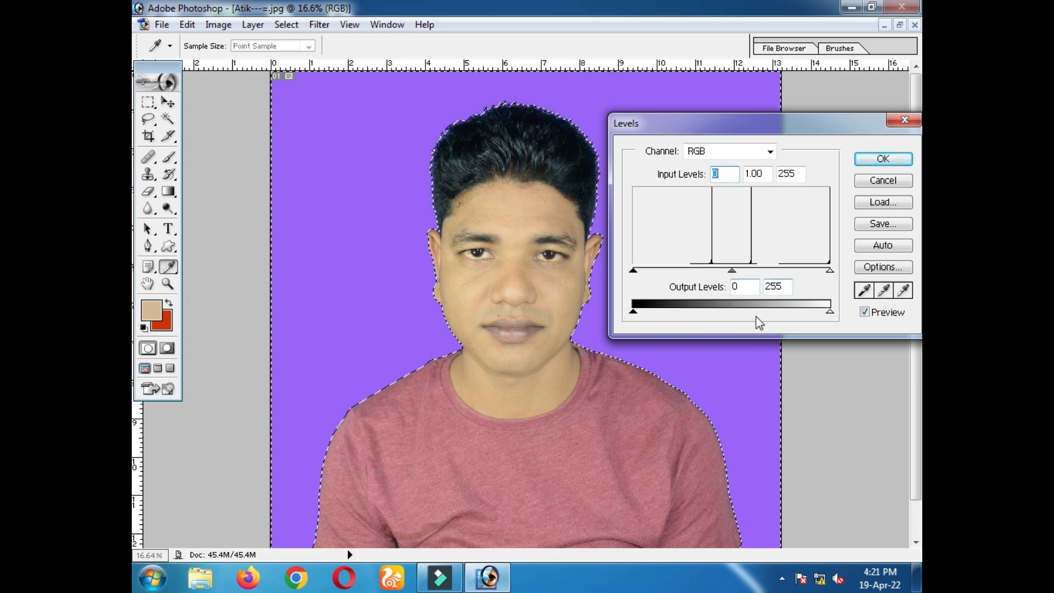
pyautogui.moveTo(826, 312)
pyautogui.mouseDown()
pyautogui.moveTo(654, 316)
pyautogui.moveTo(832, 311)
pyautogui.mouseUp()
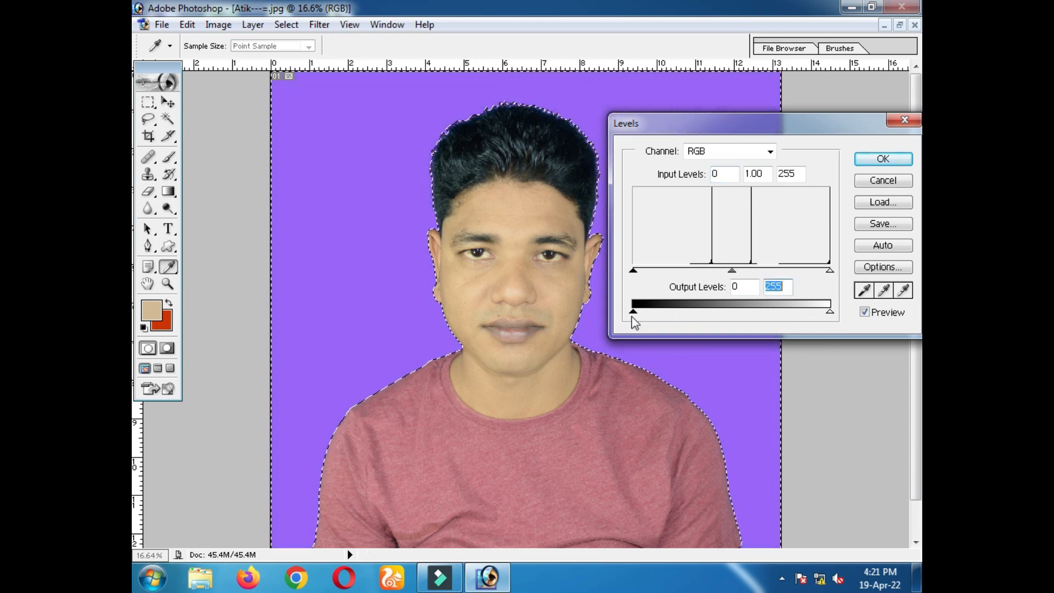
pyautogui.moveTo(636, 314); pyautogui.dragTo(824, 332)
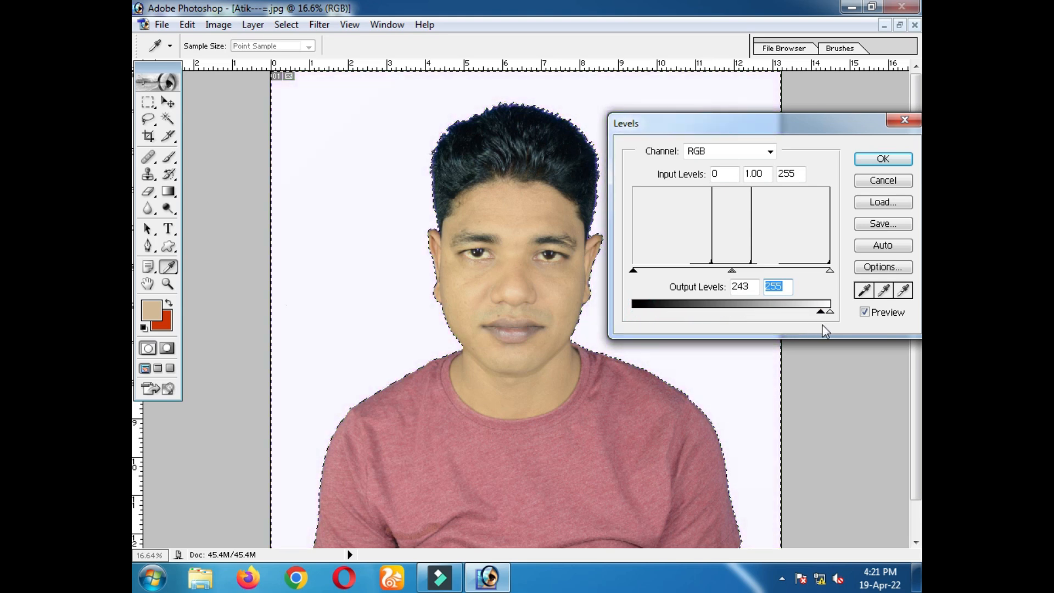
pyautogui.click(892, 159)
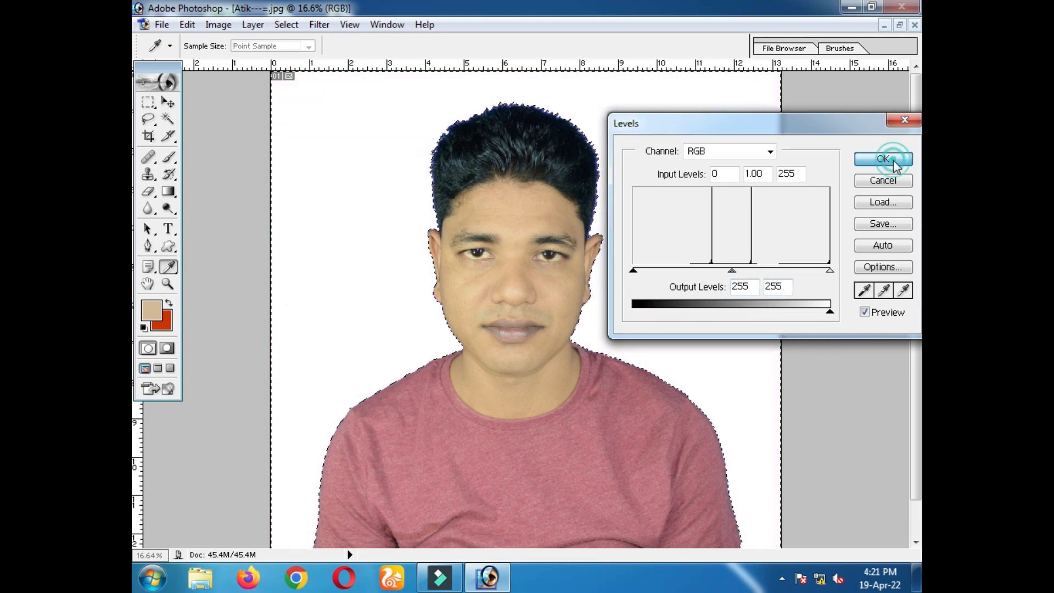
# Deselect the background and examine the outline of the hair up close
pyautogui.press('w')
pyautogui.click(149, 103)
pyautogui.click(534, 280)
pyautogui.keyDown('ctrl'); pyautogui.click(512, 228); pyautogui.keyUp('ctrl')
pyautogui.keyDown('ctrl'); pyautogui.click(511, 229); pyautogui.keyUp('ctrl')
pyautogui.keyDown('ctrl'); pyautogui.click(512, 225); pyautogui.keyUp('ctrl')
pyautogui.keyDown('ctrl'); pyautogui.click(510, 231); pyautogui.keyUp('ctrl')
pyautogui.keyDown('ctrl'); pyautogui.click(510, 231); pyautogui.keyUp('ctrl')
pyautogui.keyDown('ctrl'); pyautogui.click(511, 230); pyautogui.keyUp('ctrl')
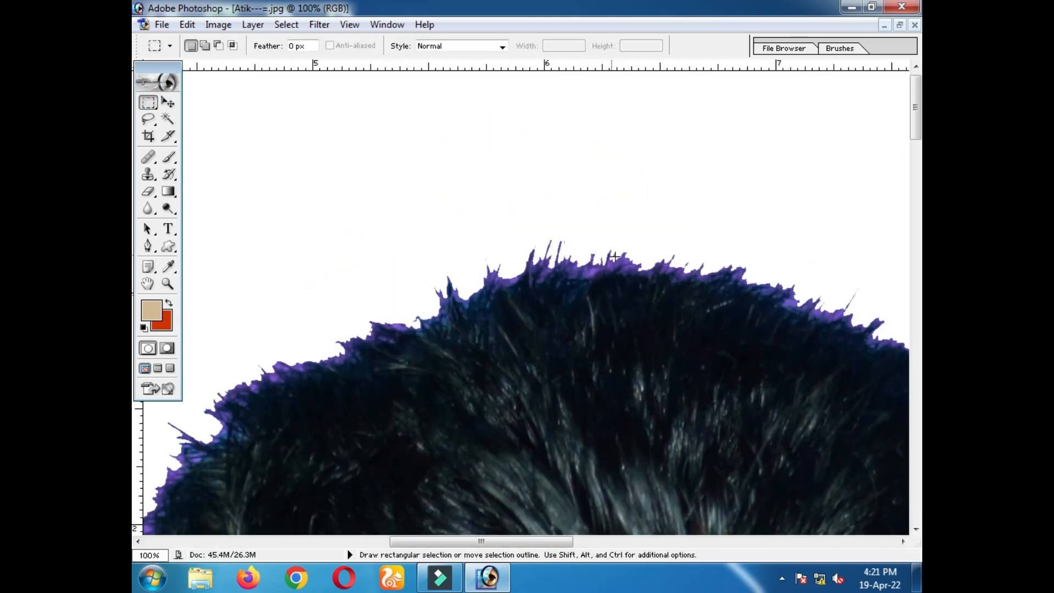
# Undo the deselection and the Levels whitening of the background
pyautogui.keyDown('alt'); pyautogui.click(618, 302); pyautogui.keyUp('alt')
pyautogui.keyDown('alt'); pyautogui.click(619, 302); pyautogui.keyUp('alt')
pyautogui.keyDown('alt'); pyautogui.click(636, 274); pyautogui.keyUp('alt')
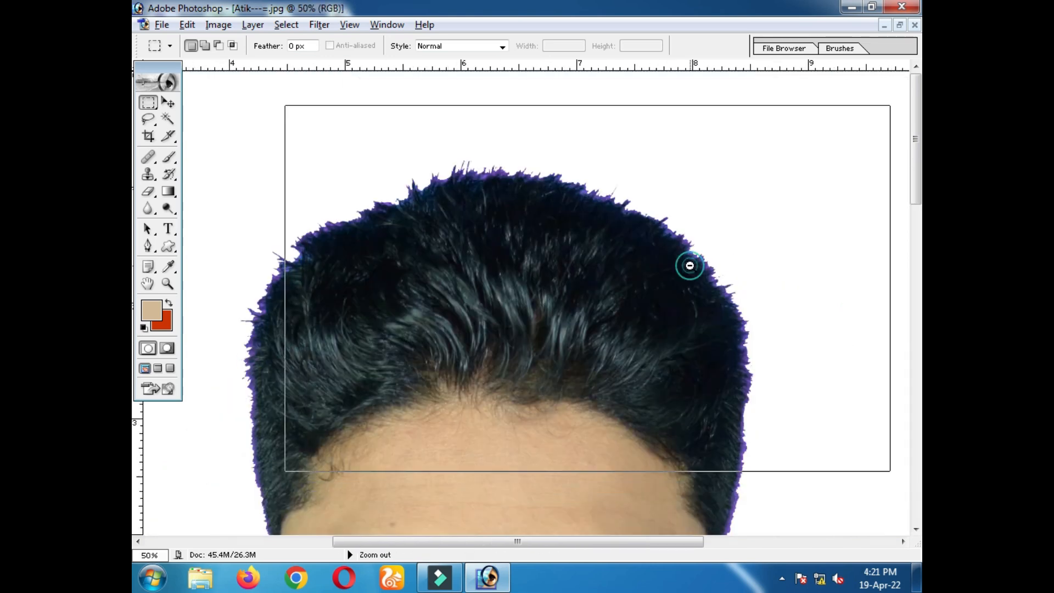
pyautogui.keyDown('alt'); pyautogui.click(641, 273); pyautogui.keyUp('alt')
pyautogui.keyDown('alt'); pyautogui.click(580, 237); pyautogui.keyUp('alt')
pyautogui.hotkey('ctrl', 'alt', 'z')
pyautogui.hotkey('ctrl', 'alt', 'z')
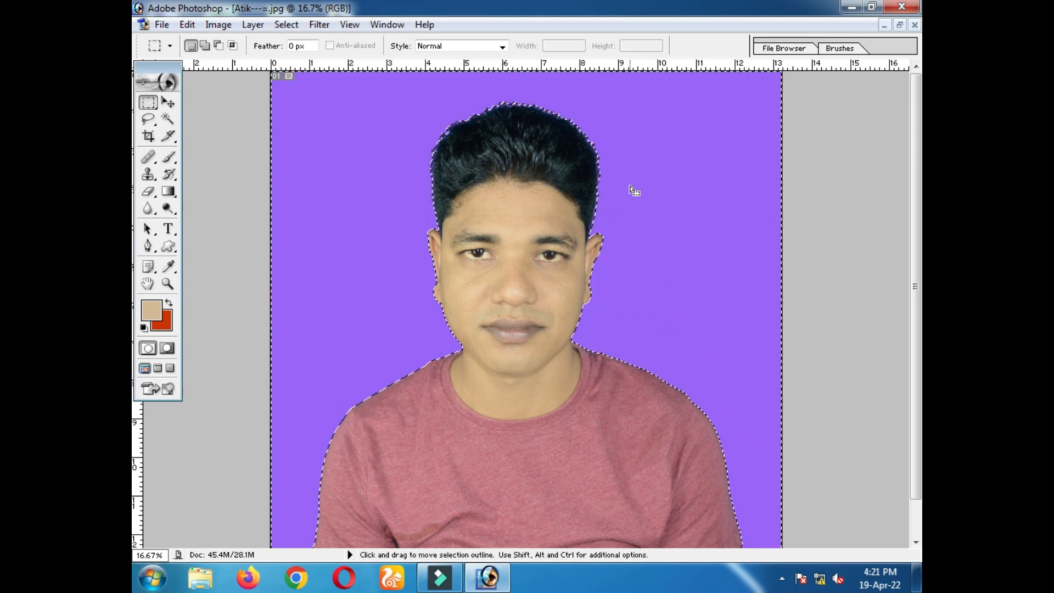
# Feather the background selection by 10 pixels
pyautogui.rightClick(585, 176)
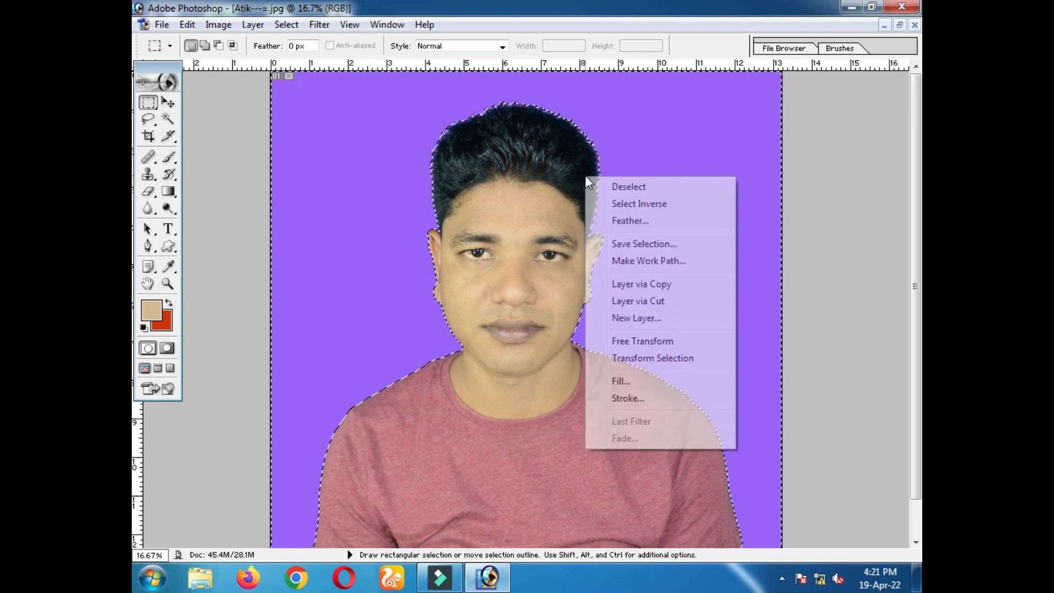
pyautogui.click(660, 225)
pyautogui.click(606, 285)
pyautogui.press('ctrl')
# Whiten the feathered background with Levels, setting output black to 255 and input white to 149 and raising the input black level
pyautogui.hotkey('ctrl', 'l')
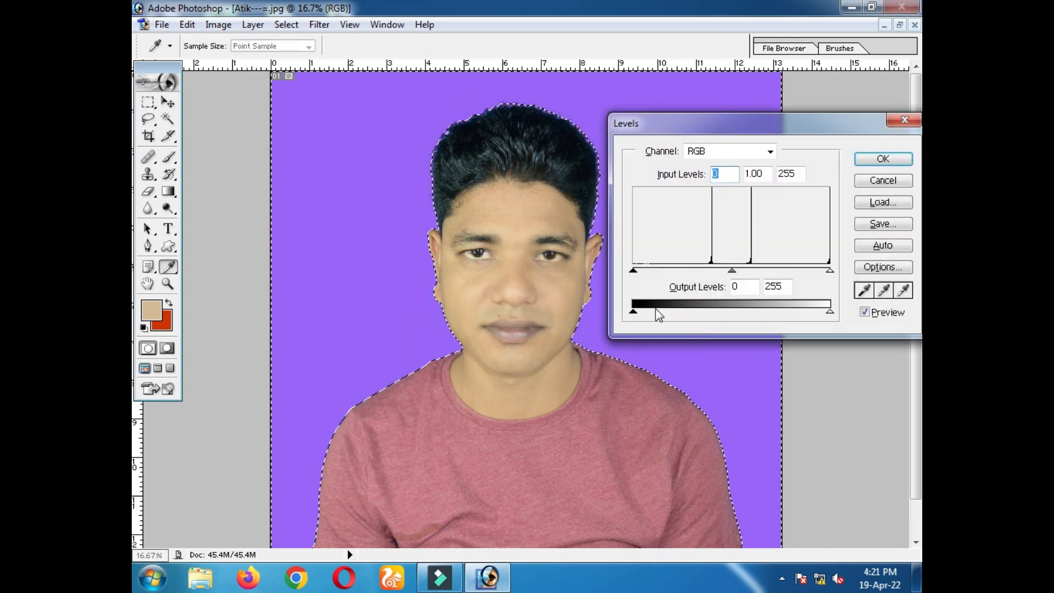
pyautogui.moveTo(638, 312); pyautogui.dragTo(831, 313)
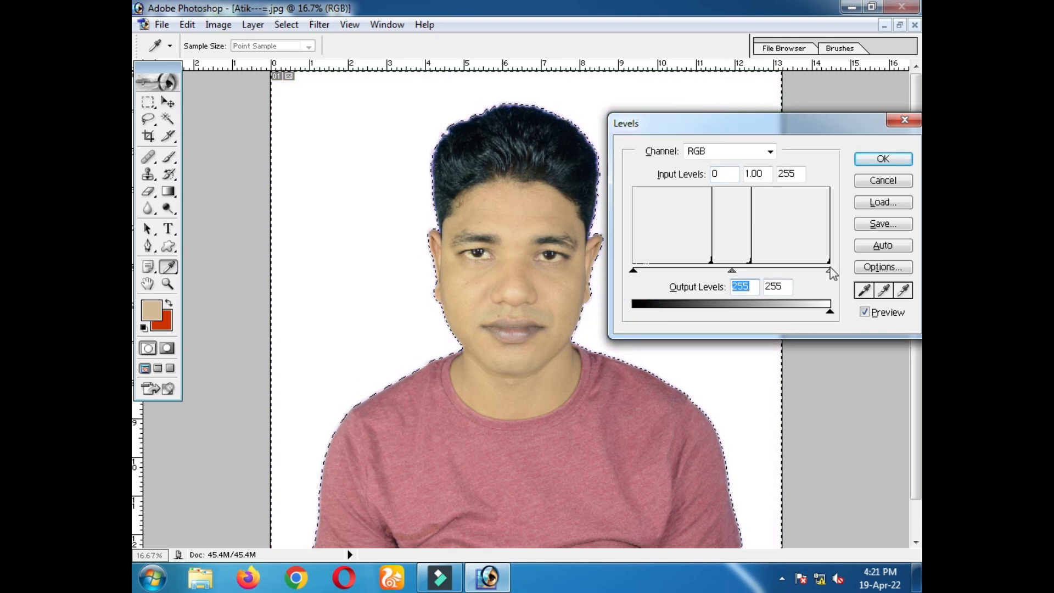
pyautogui.moveTo(829, 270); pyautogui.dragTo(764, 271)
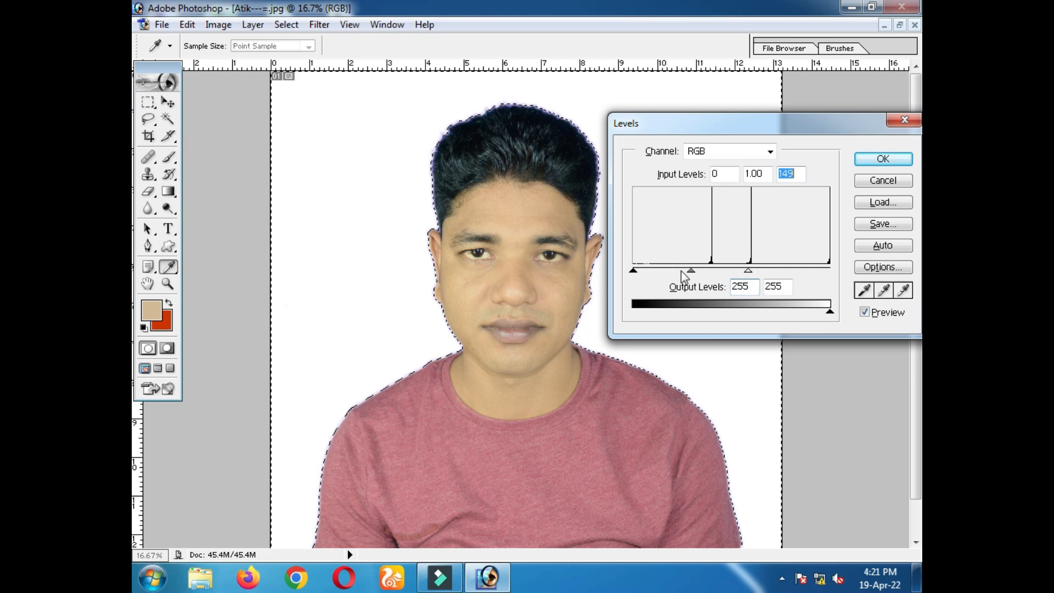
pyautogui.moveTo(634, 271); pyautogui.dragTo(695, 270)
pyautogui.click(888, 158)
pyautogui.press('m')
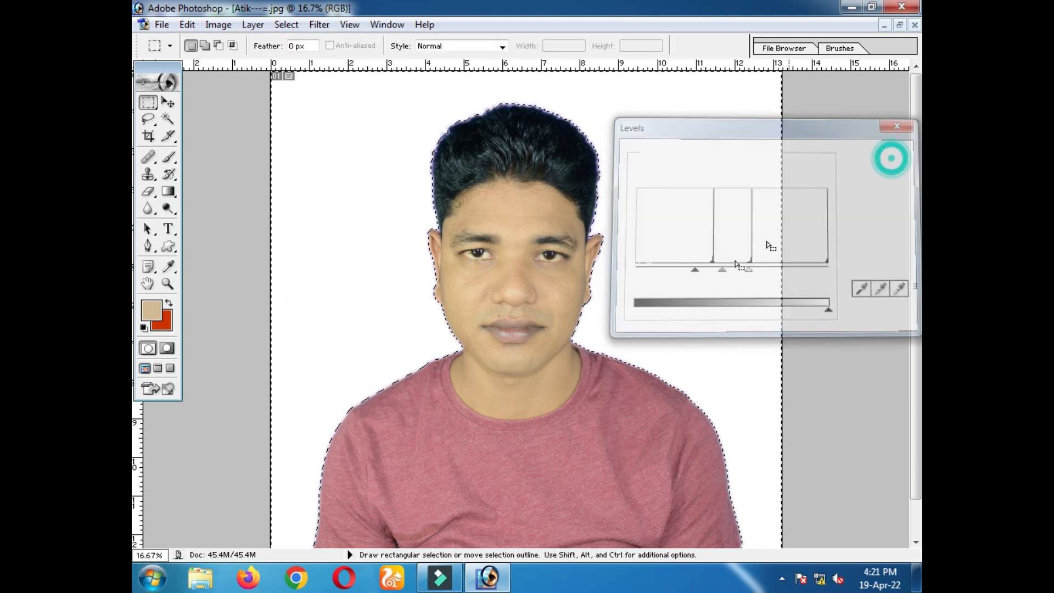
# Deselect the background and examine the outline of the ear and cheek up close
pyautogui.keyDown('ctrl'); pyautogui.click(535, 305); pyautogui.keyUp('ctrl')
pyautogui.keyDown('ctrl'); pyautogui.click(529, 303); pyautogui.keyUp('ctrl')
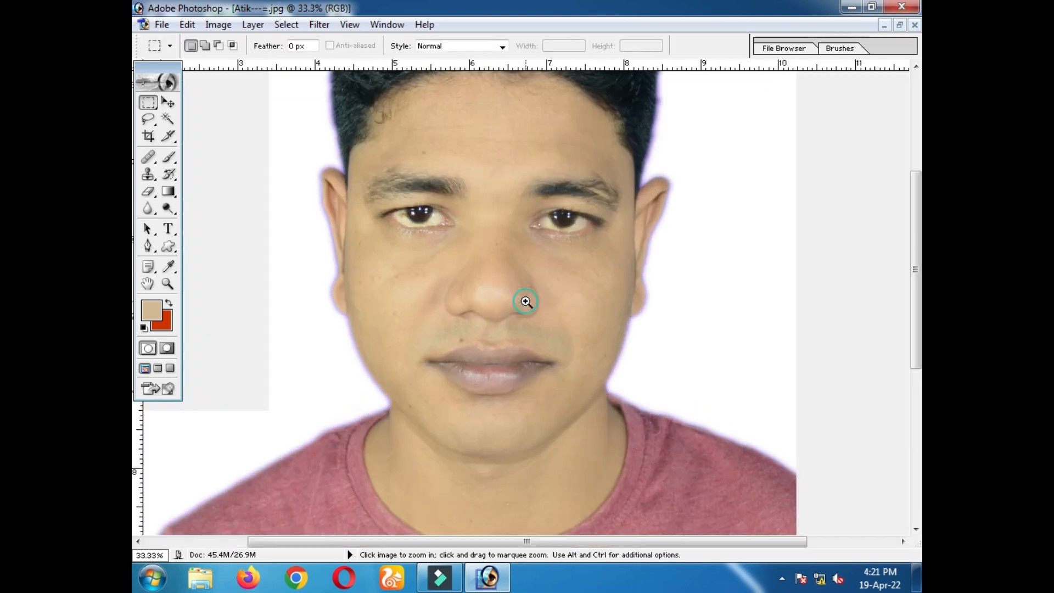
pyautogui.keyDown('ctrl'); pyautogui.click(523, 300); pyautogui.keyUp('ctrl')
pyautogui.moveTo(313, 352); pyautogui.dragTo(476, 306)
pyautogui.keyDown('ctrl'); pyautogui.click(477, 307); pyautogui.keyUp('ctrl')
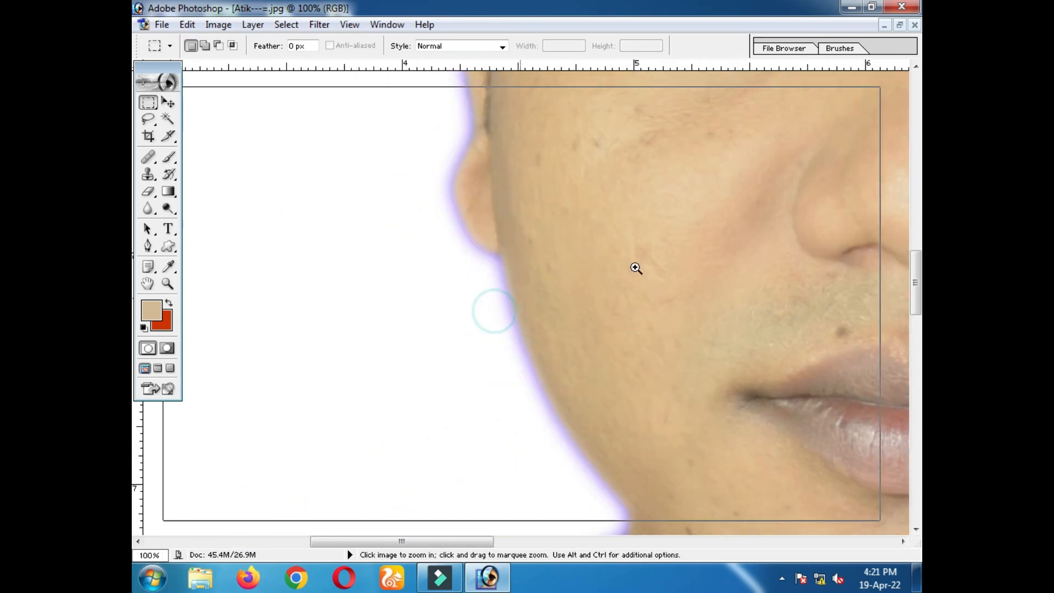
pyautogui.keyDown('ctrl'); pyautogui.click(641, 229); pyautogui.keyUp('ctrl')
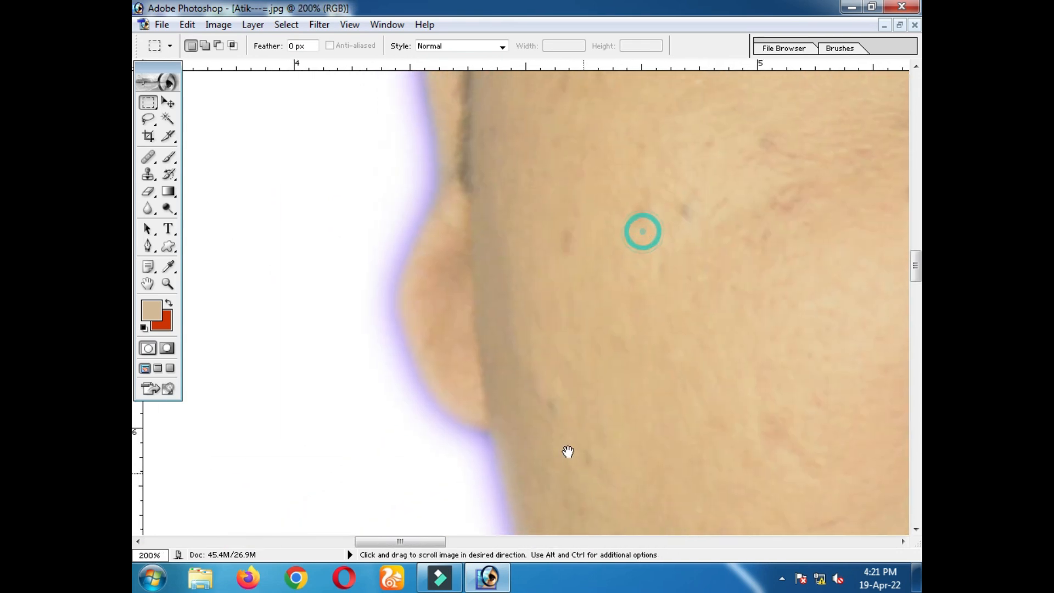
# Undo the last Levels whitening and bring back the selection around the purple background
pyautogui.keyDown('ctrl'); pyautogui.keyDown('alt'); pyautogui.click(460, 233); pyautogui.keyUp('alt'); pyautogui.keyUp('ctrl')
pyautogui.keyDown('ctrl'); pyautogui.keyDown('alt'); pyautogui.click(637, 290); pyautogui.keyUp('alt'); pyautogui.keyUp('ctrl')
pyautogui.keyDown('ctrl'); pyautogui.keyDown('alt'); pyautogui.click(664, 269); pyautogui.keyUp('alt'); pyautogui.keyUp('ctrl')
pyautogui.moveTo(664, 270); pyautogui.dragTo(594, 290)
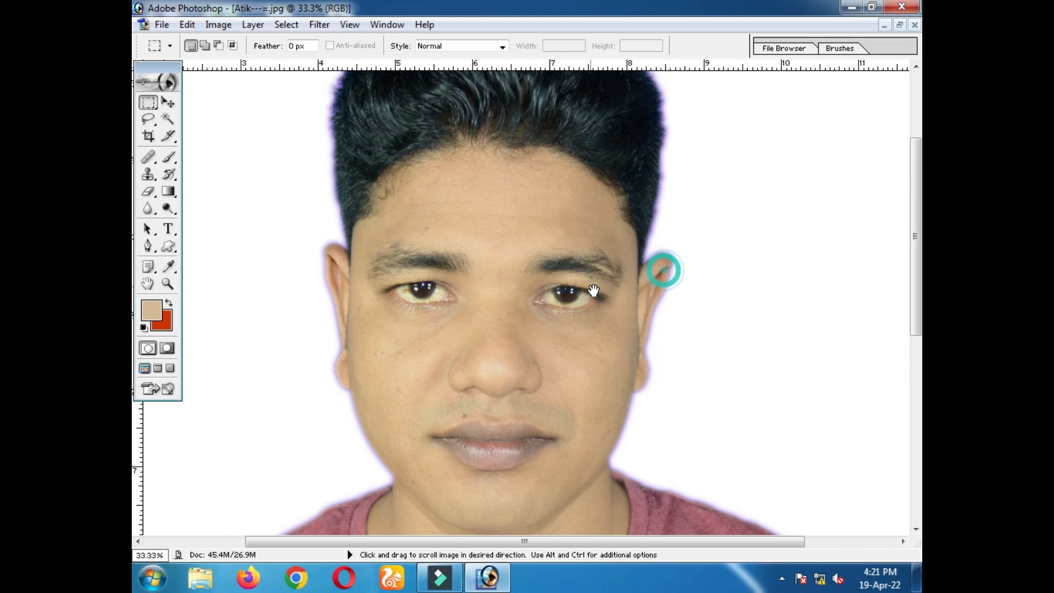
pyautogui.moveTo(575, 254); pyautogui.dragTo(583, 304)
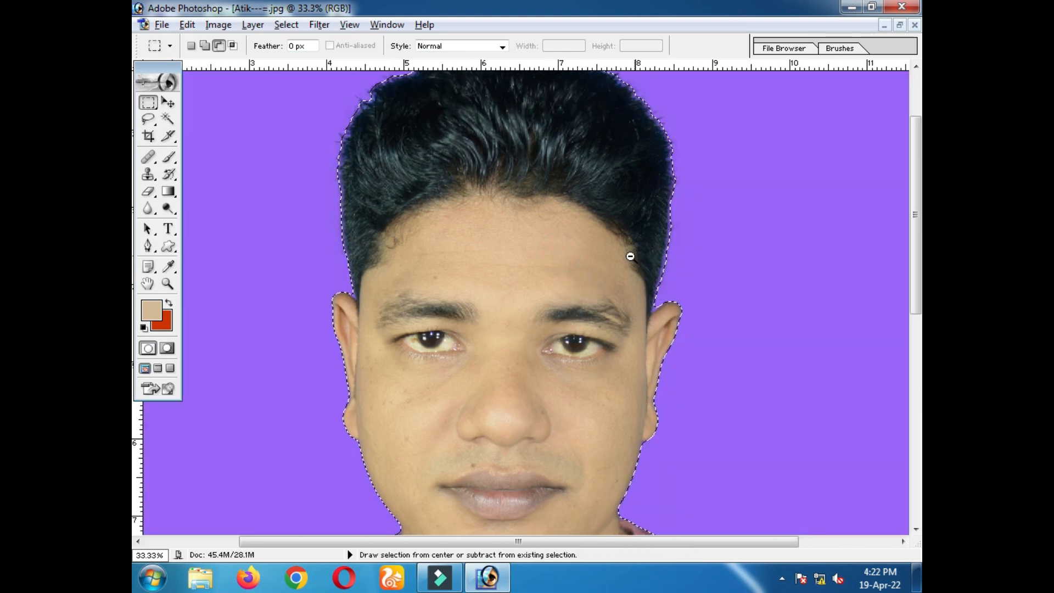
pyautogui.keyDown('ctrl'); pyautogui.keyDown('alt'); pyautogui.click(626, 255); pyautogui.keyUp('alt'); pyautogui.keyUp('ctrl')
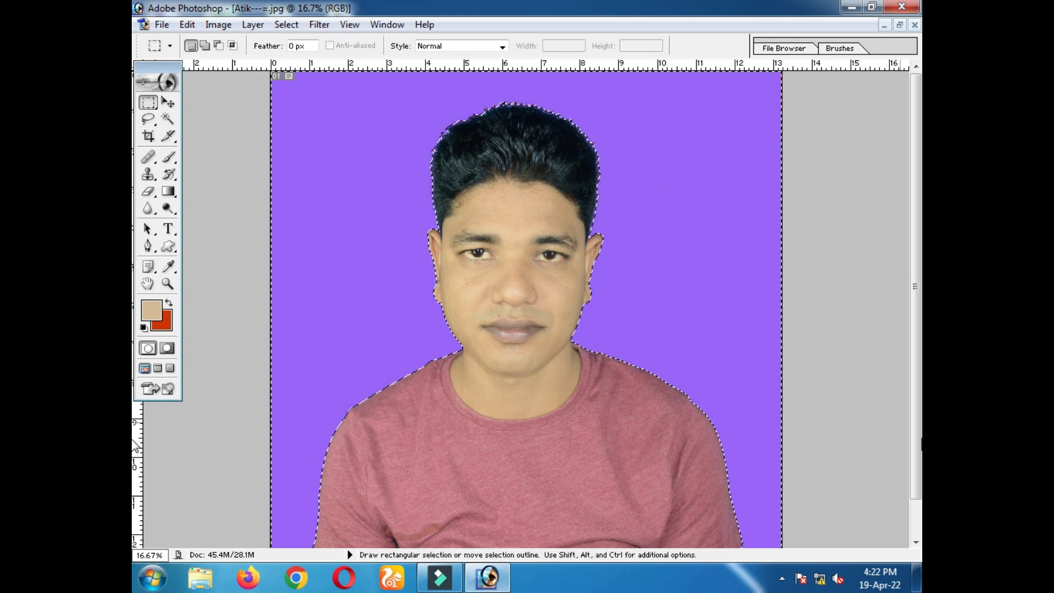
# Feather the background selection by 5 pixels and fill it with white using the default colors
pyautogui.hotkey('ctrl', 'alt', 'd')
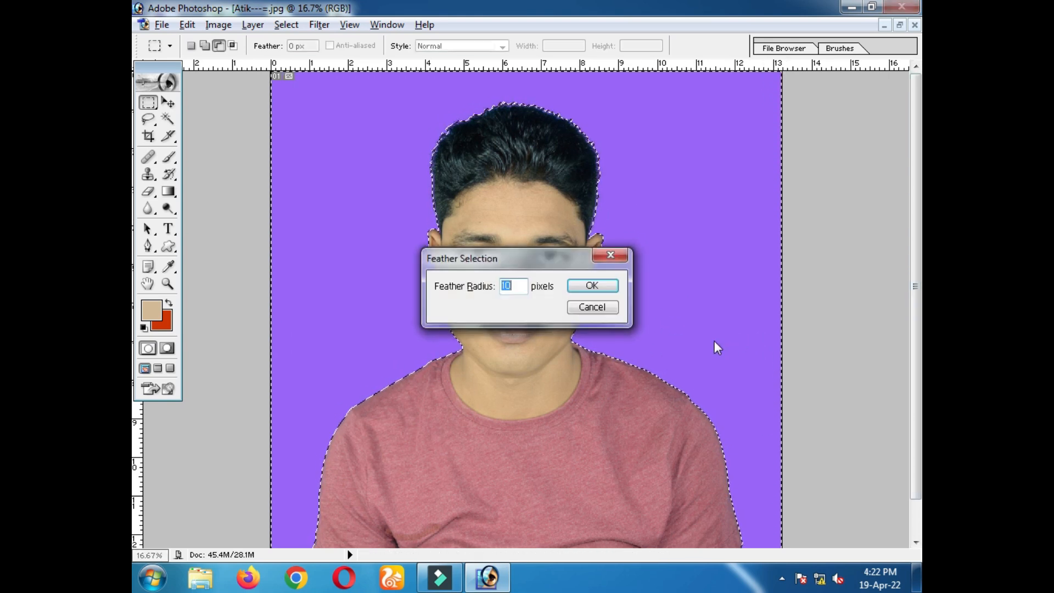
pyautogui.write('5')
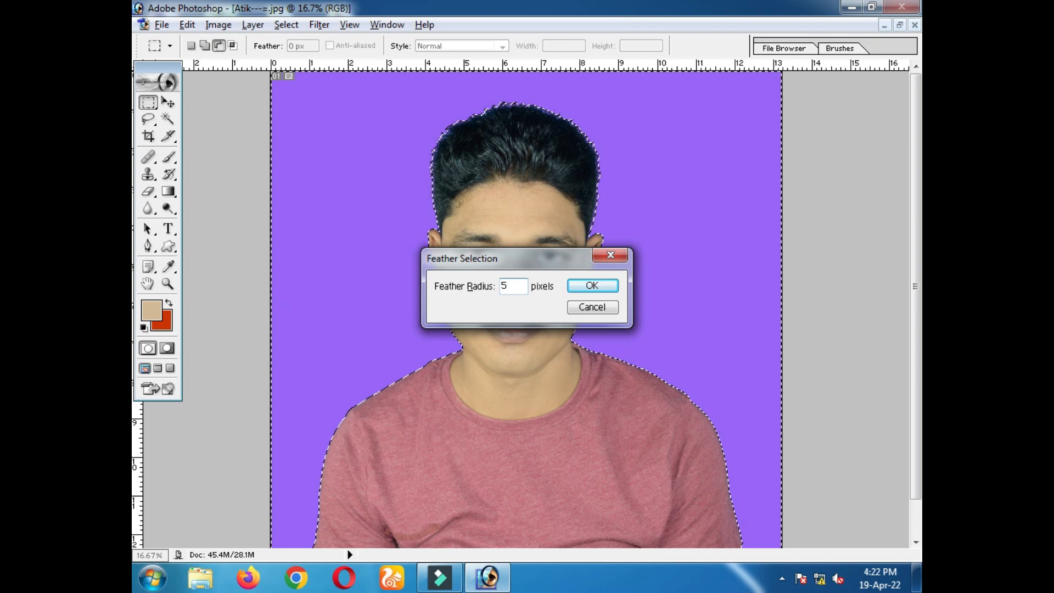
pyautogui.press('Return')
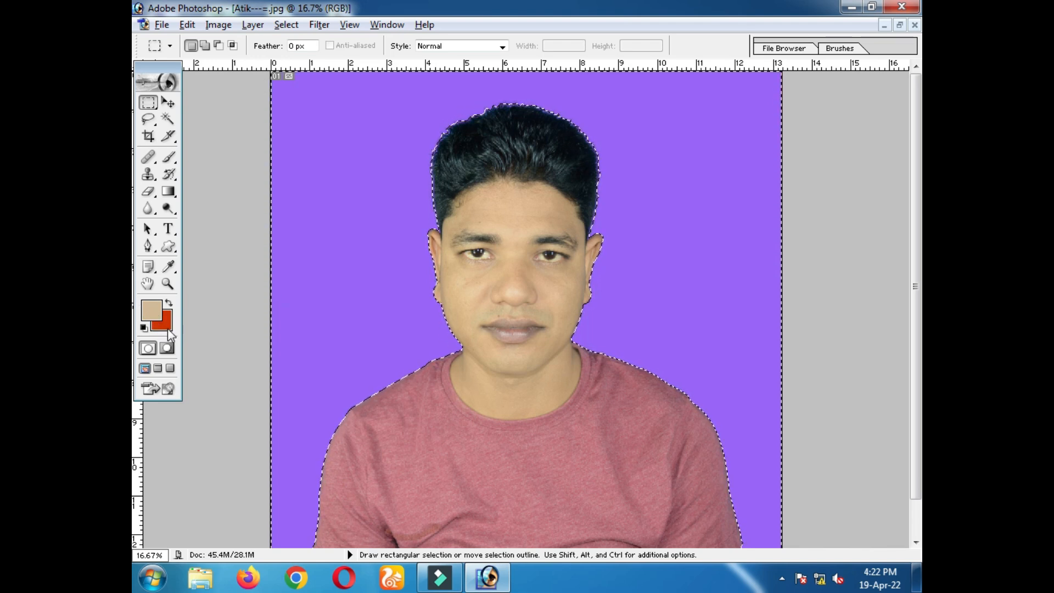
pyautogui.press('d')
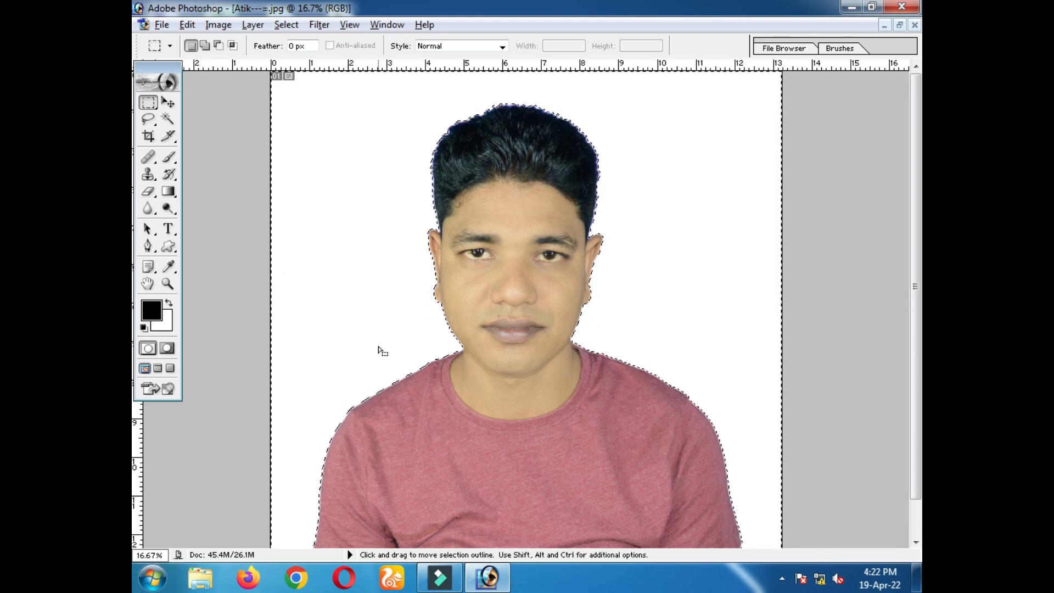
# Deselect the background and examine the hair outline and the shirt's shoulder edge up close
pyautogui.keyDown('ctrl'); pyautogui.click(560, 183); pyautogui.keyUp('ctrl')
pyautogui.keyDown('ctrl'); pyautogui.click(556, 247); pyautogui.keyUp('ctrl')
pyautogui.keyDown('ctrl'); pyautogui.click(553, 277); pyautogui.keyUp('ctrl')
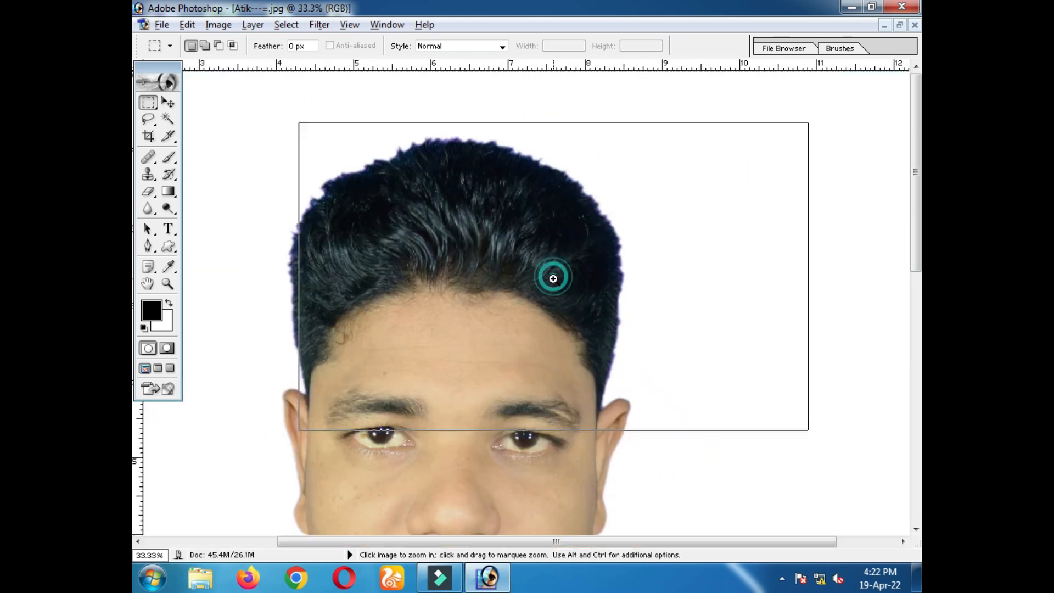
pyautogui.keyDown('ctrl'); pyautogui.click(553, 279); pyautogui.keyUp('ctrl')
pyautogui.keyDown('ctrl'); pyautogui.click(560, 283); pyautogui.keyUp('ctrl')
pyautogui.moveTo(577, 312); pyautogui.dragTo(678, 407)
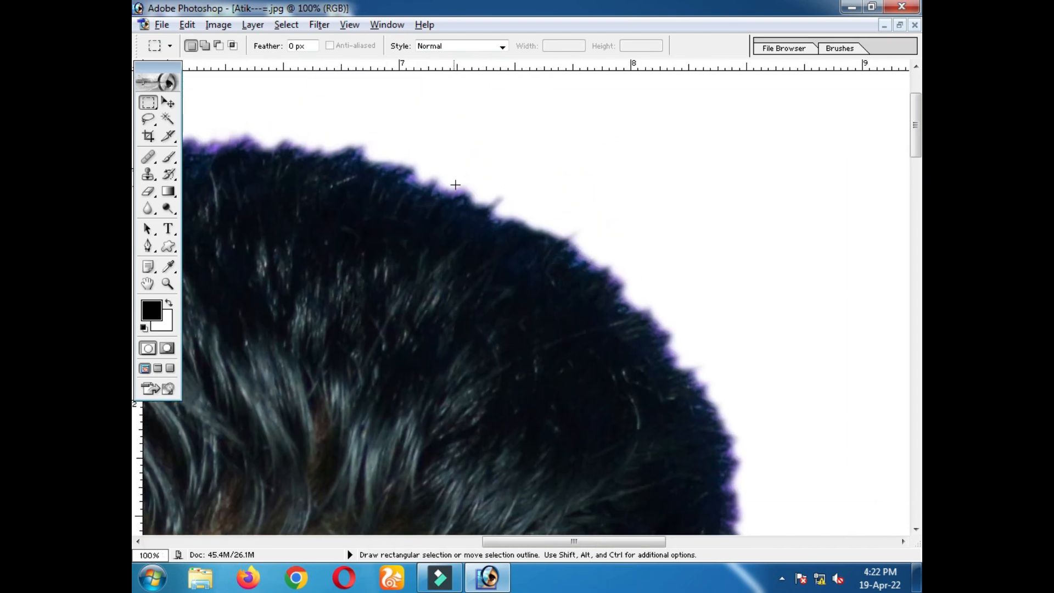
pyautogui.keyDown('alt'); pyautogui.click(583, 271); pyautogui.keyUp('alt')
pyautogui.keyDown('alt'); pyautogui.click(573, 357); pyautogui.keyUp('alt')
pyautogui.moveTo(530, 346); pyautogui.dragTo(698, 294)
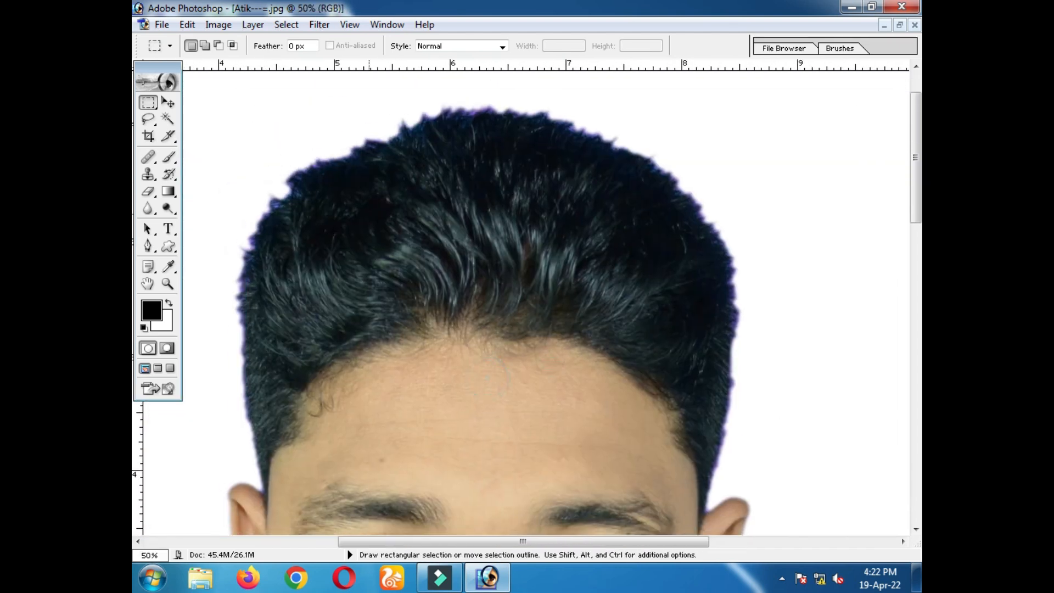
pyautogui.keyDown('alt'); pyautogui.click(624, 231); pyautogui.keyUp('alt')
pyautogui.keyDown('alt'); pyautogui.click(604, 232); pyautogui.keyUp('alt')
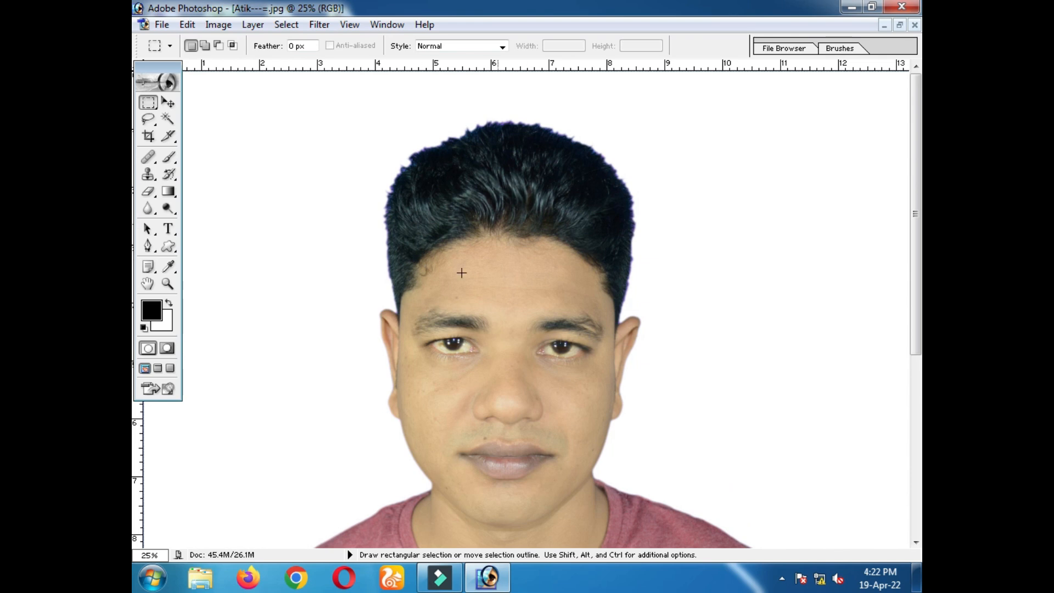
pyautogui.scroll(-2, 569, 410)
pyautogui.keyDown('ctrl'); pyautogui.click(432, 405); pyautogui.keyUp('ctrl')
pyautogui.keyDown('ctrl'); pyautogui.click(439, 383); pyautogui.keyUp('ctrl')
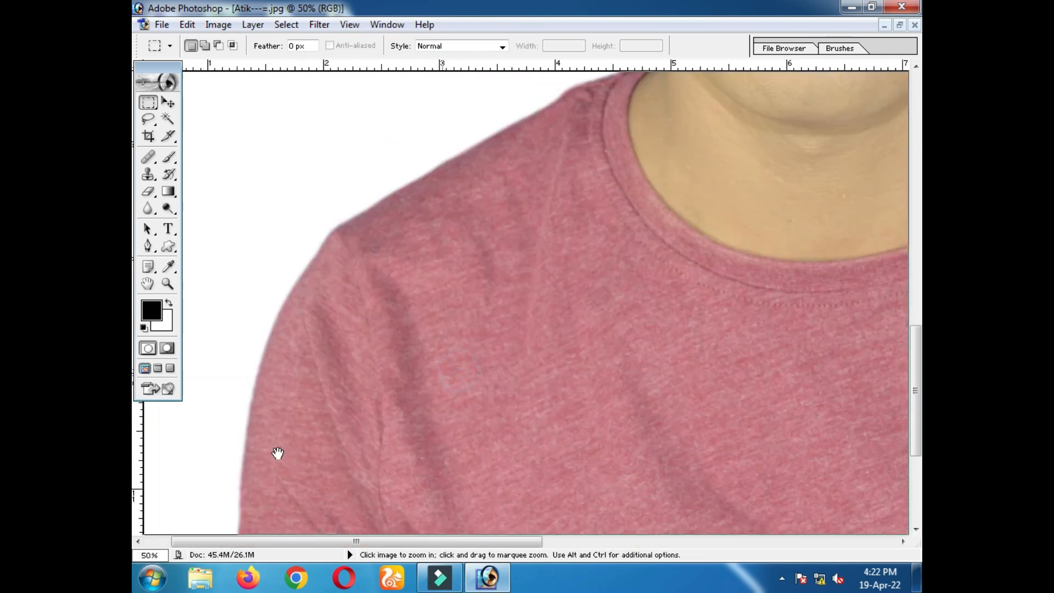
# Examine the shirt's shoulder and sleeve edges and the hair outline against the white background up close
pyautogui.keyDown('ctrl'); pyautogui.click(257, 359); pyautogui.keyUp('ctrl')
pyautogui.press('space')
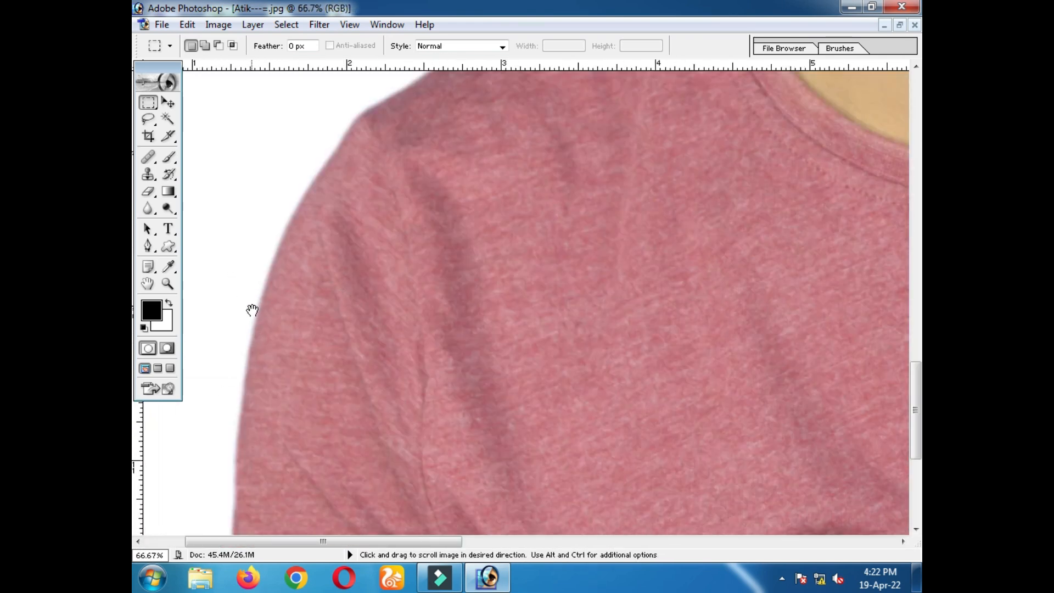
pyautogui.moveTo(341, 182); pyautogui.dragTo(424, 214)
pyautogui.keyDown('alt'); pyautogui.click(681, 158); pyautogui.keyUp('alt')
pyautogui.moveTo(713, 137); pyautogui.dragTo(533, 489)
pyautogui.moveTo(651, 224); pyautogui.dragTo(593, 463)
pyautogui.moveTo(603, 258); pyautogui.dragTo(561, 392)
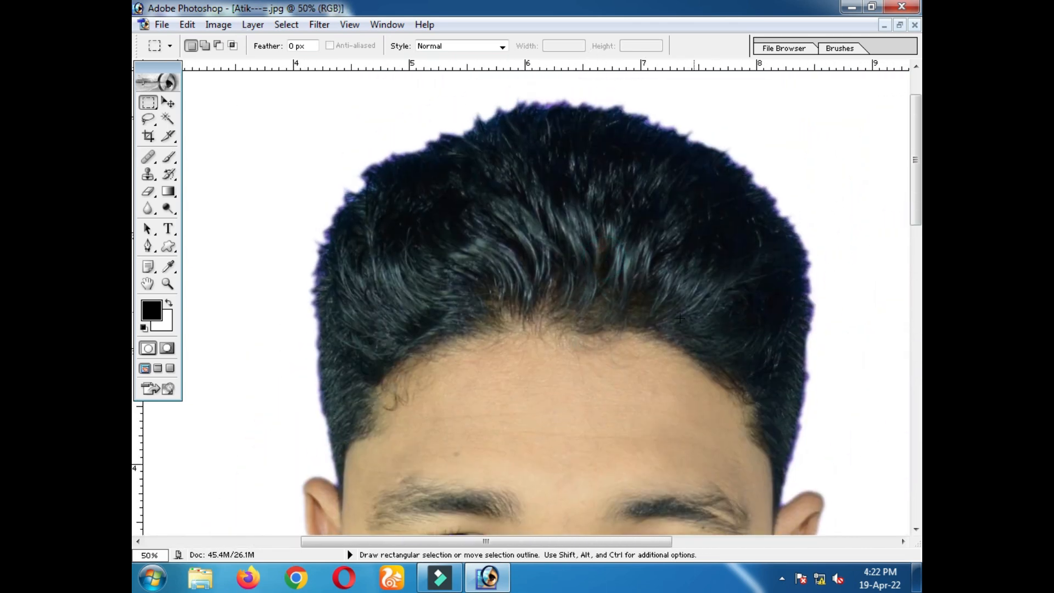
pyautogui.keyDown('alt'); pyautogui.click(644, 334); pyautogui.keyUp('alt')
pyautogui.keyDown('alt'); pyautogui.click(644, 334); pyautogui.keyUp('alt')
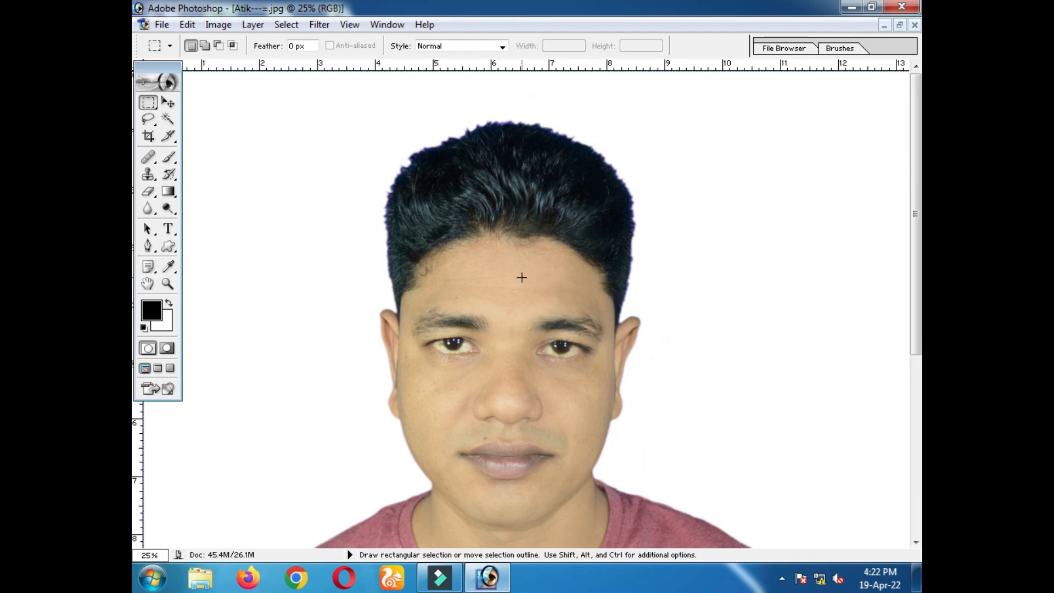
# Undo the white fill and the feathering, and drop the selection around the purple background
pyautogui.hotkey('ctrl', 'alt', 'z')
pyautogui.hotkey('ctrl', 'alt', 'z')
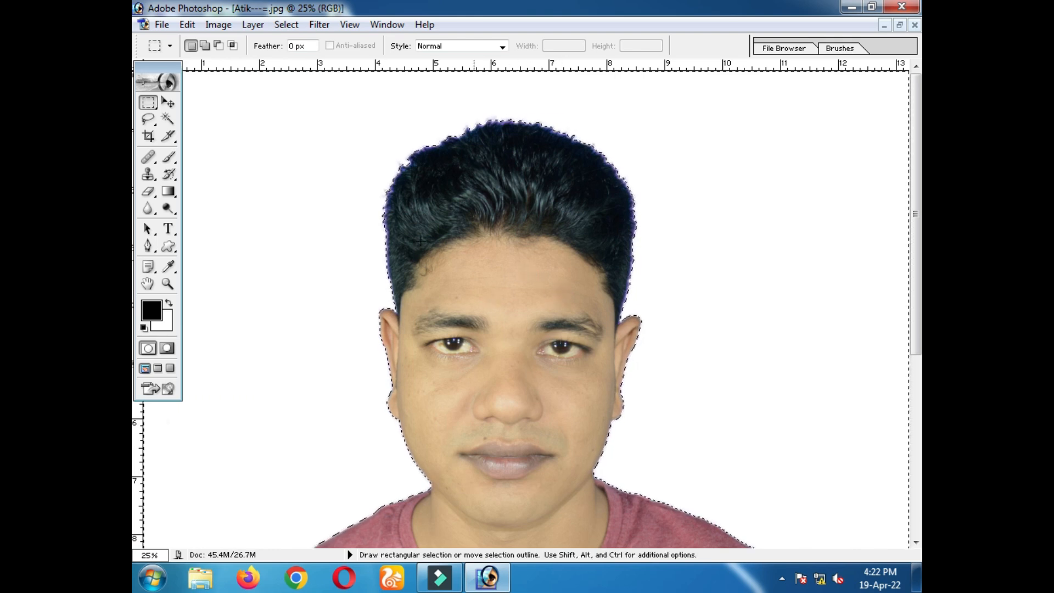
pyautogui.hotkey('ctrl', 'alt', 'z')
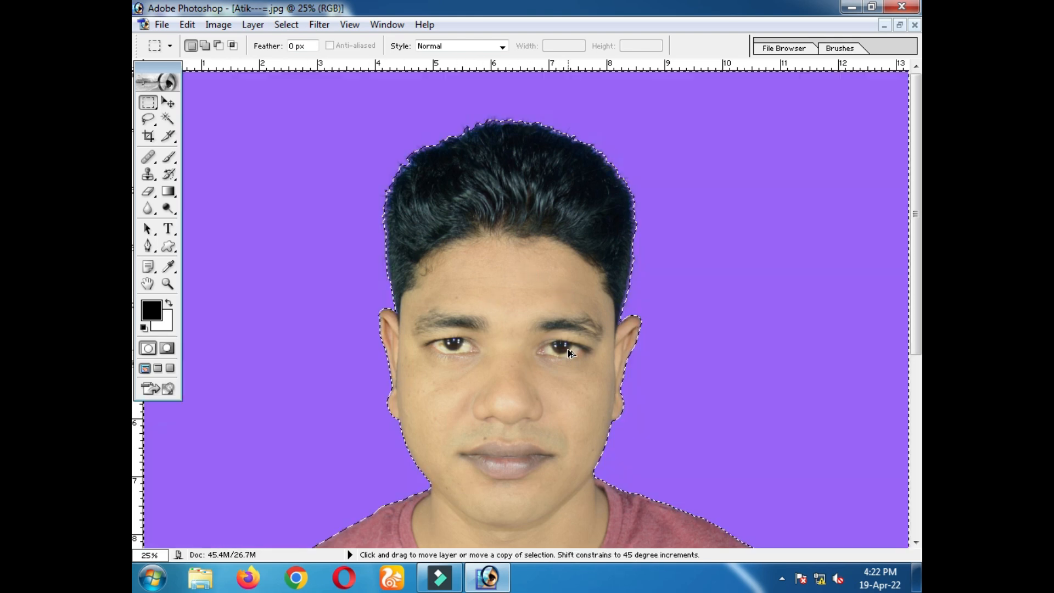
pyautogui.click(626, 230)
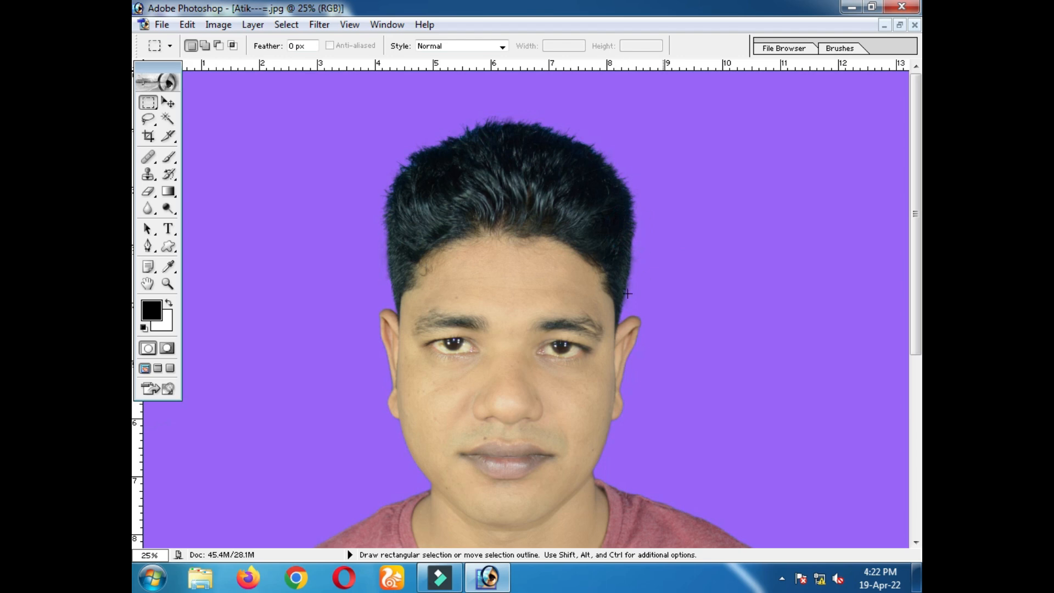
# Start the Extract filter and highlight a line with brush size 20 from the photo's left edge across the background toward the ear
pyautogui.click(318, 25)
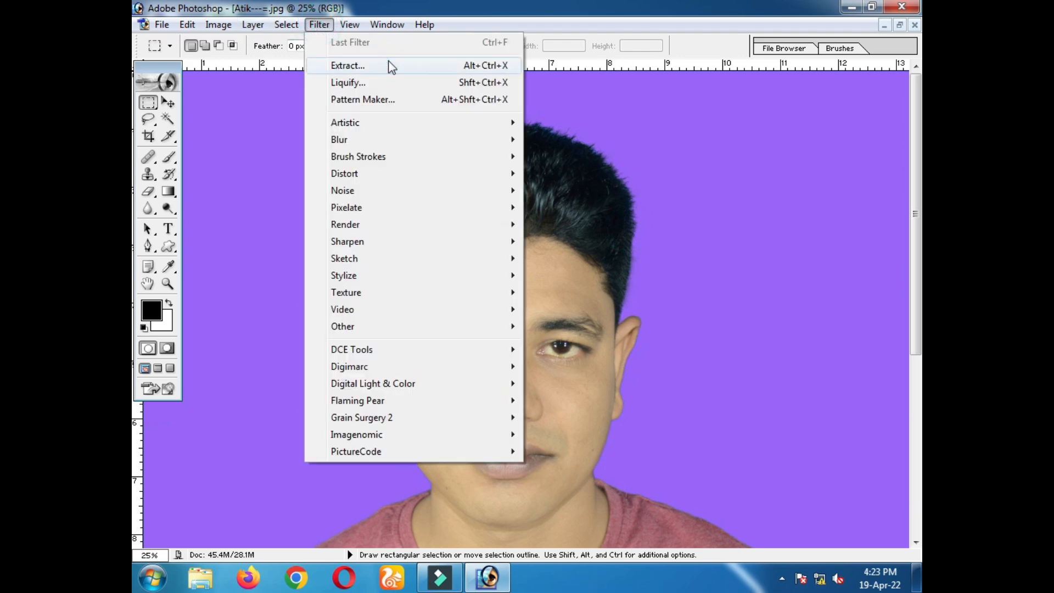
pyautogui.click(391, 67)
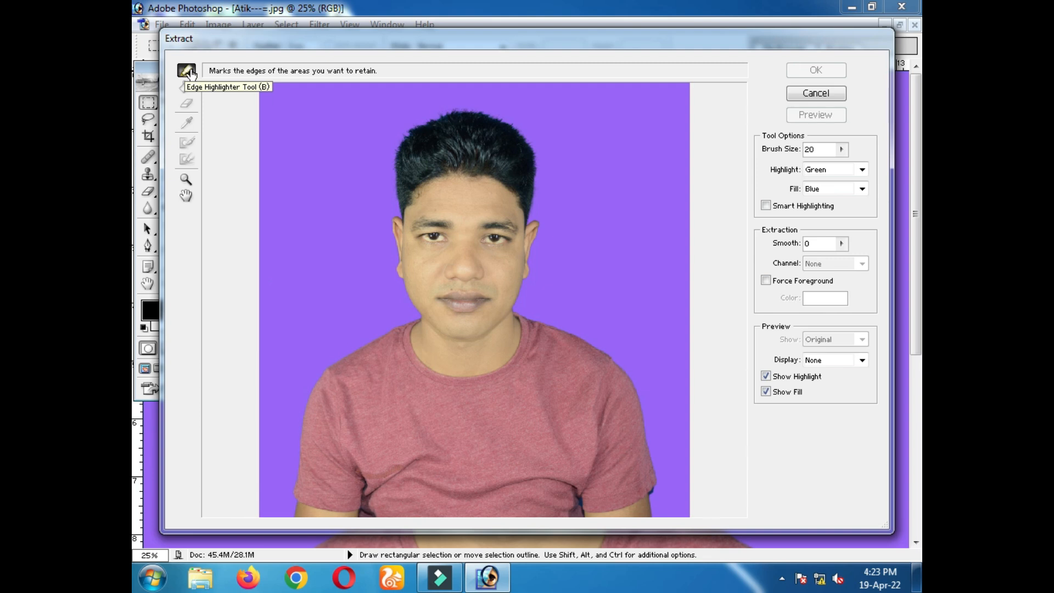
pyautogui.keyDown('ctrl'); pyautogui.click(364, 187); pyautogui.keyUp('ctrl')
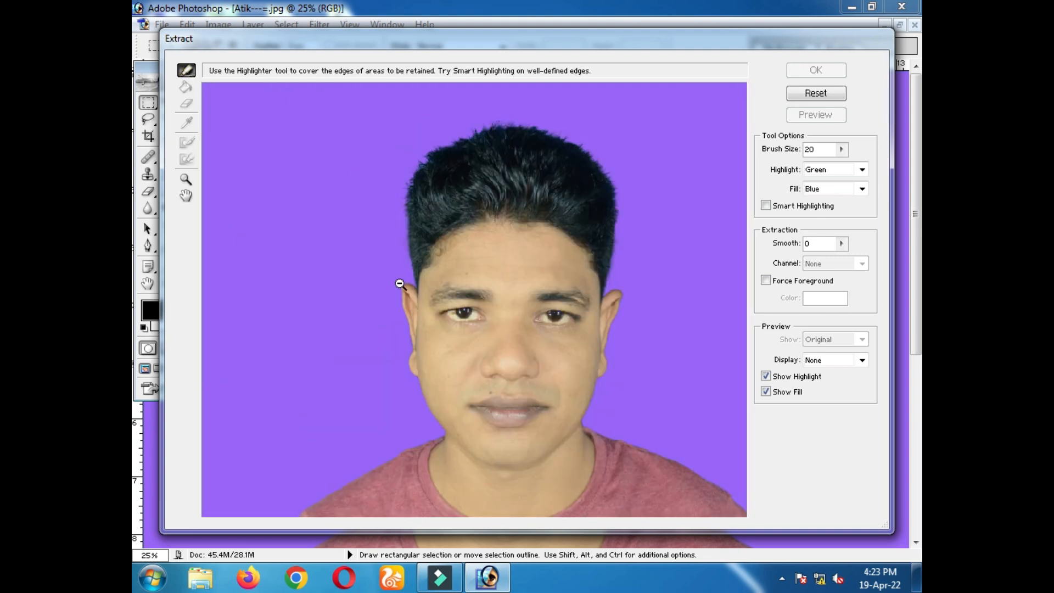
pyautogui.keyDown('ctrl'); pyautogui.keyDown('alt'); pyautogui.click(399, 283); pyautogui.keyUp('alt'); pyautogui.keyUp('ctrl')
pyautogui.moveTo(240, 240); pyautogui.dragTo(235, 243)
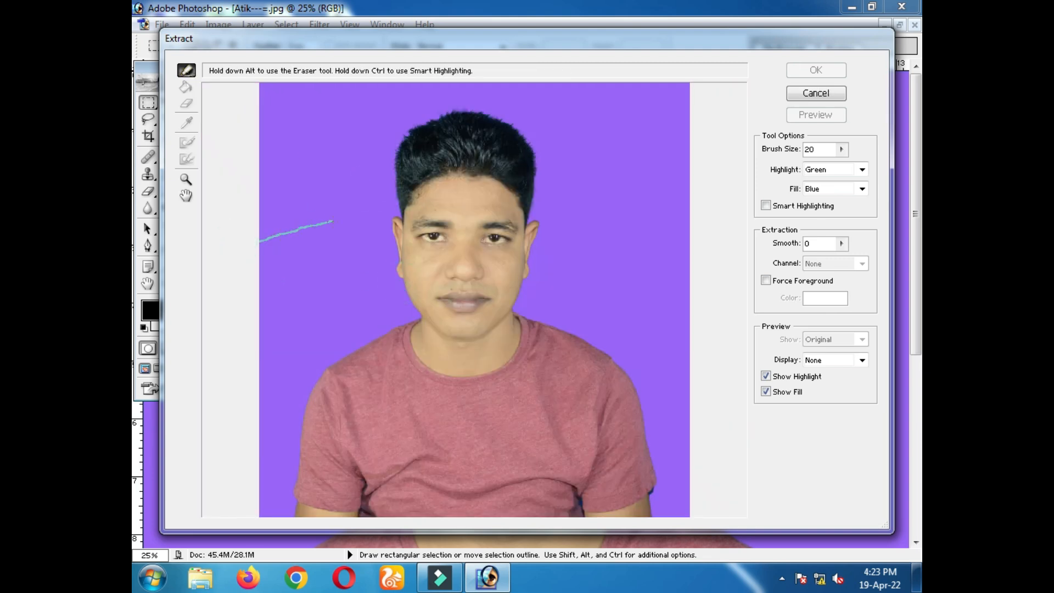
pyautogui.moveTo(379, 218); pyautogui.dragTo(380, 218)
# Extend the edge highlight over the top of the left ear and a short way up the side hair
pyautogui.keyDown('ctrl'); pyautogui.click(452, 235); pyautogui.keyUp('ctrl')
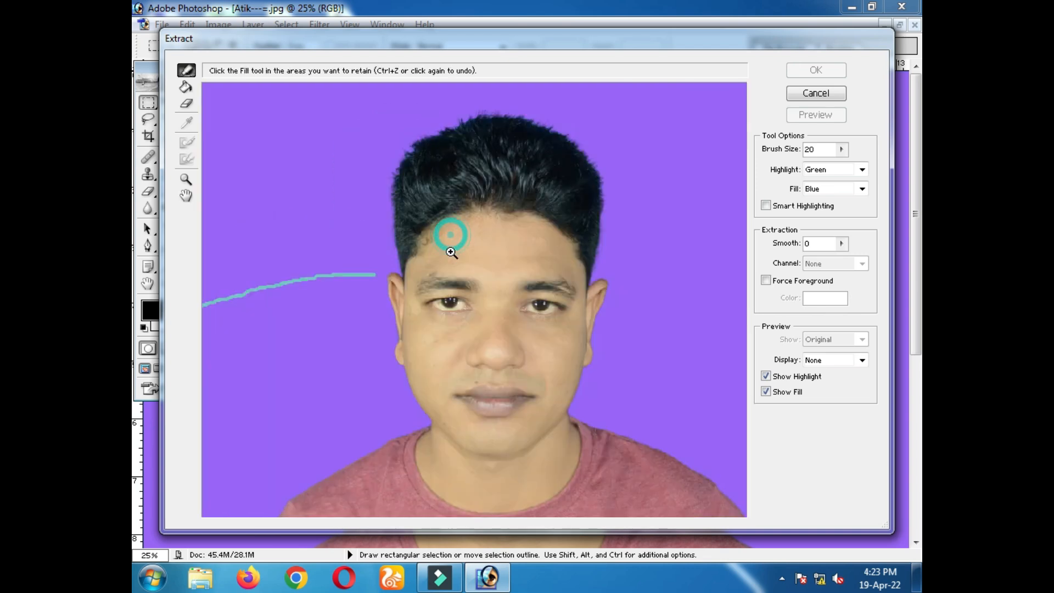
pyautogui.keyDown('ctrl'); pyautogui.click(450, 252); pyautogui.keyUp('ctrl')
pyautogui.keyDown('ctrl'); pyautogui.click(450, 252); pyautogui.keyUp('ctrl')
pyautogui.keyDown('ctrl'); pyautogui.click(467, 306); pyautogui.keyUp('ctrl')
pyautogui.moveTo(382, 400); pyautogui.dragTo(456, 295)
pyautogui.moveTo(360, 368)
pyautogui.mouseDown()
pyautogui.moveTo(429, 349)
pyautogui.moveTo(451, 368)
pyautogui.moveTo(437, 302)
pyautogui.mouseUp()
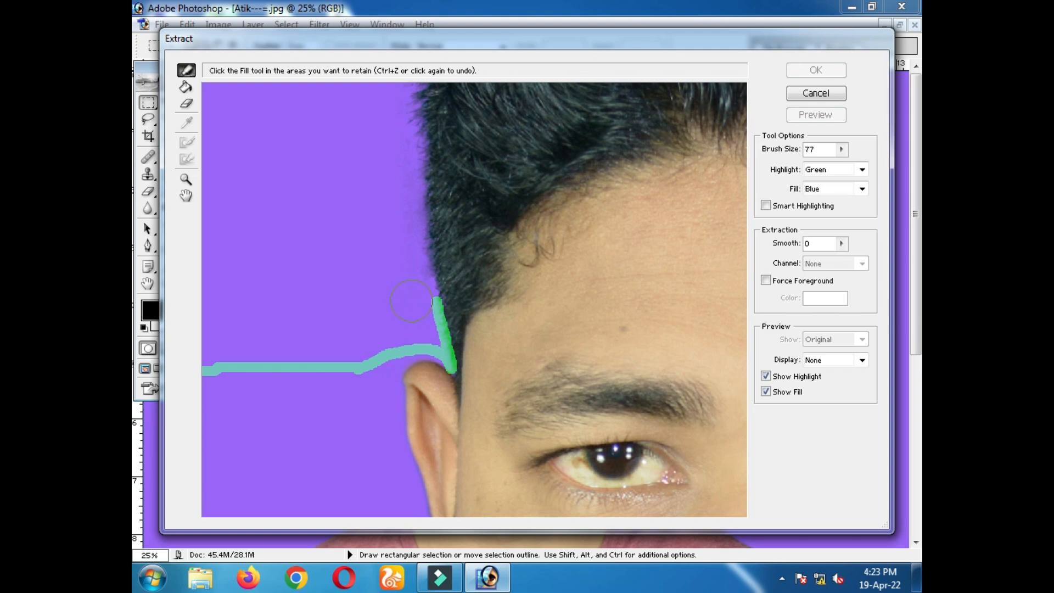
# Highlight the hair outline over the head and down the other side with a wide brush, size 77 to 89
pyautogui.moveTo(420, 311); pyautogui.dragTo(404, 148)
pyautogui.moveTo(417, 190)
pyautogui.mouseDown()
pyautogui.moveTo(419, 369)
pyautogui.moveTo(402, 322)
pyautogui.moveTo(451, 178)
pyautogui.moveTo(511, 129)
pyautogui.moveTo(400, 216)
pyautogui.moveTo(287, 229)
pyautogui.moveTo(367, 192)
pyautogui.moveTo(447, 179)
pyautogui.moveTo(543, 182)
pyautogui.moveTo(654, 247)
pyautogui.moveTo(689, 300)
pyautogui.mouseUp()
pyautogui.moveTo(707, 343); pyautogui.dragTo(567, 185)
pyautogui.moveTo(539, 124); pyautogui.dragTo(559, 241)
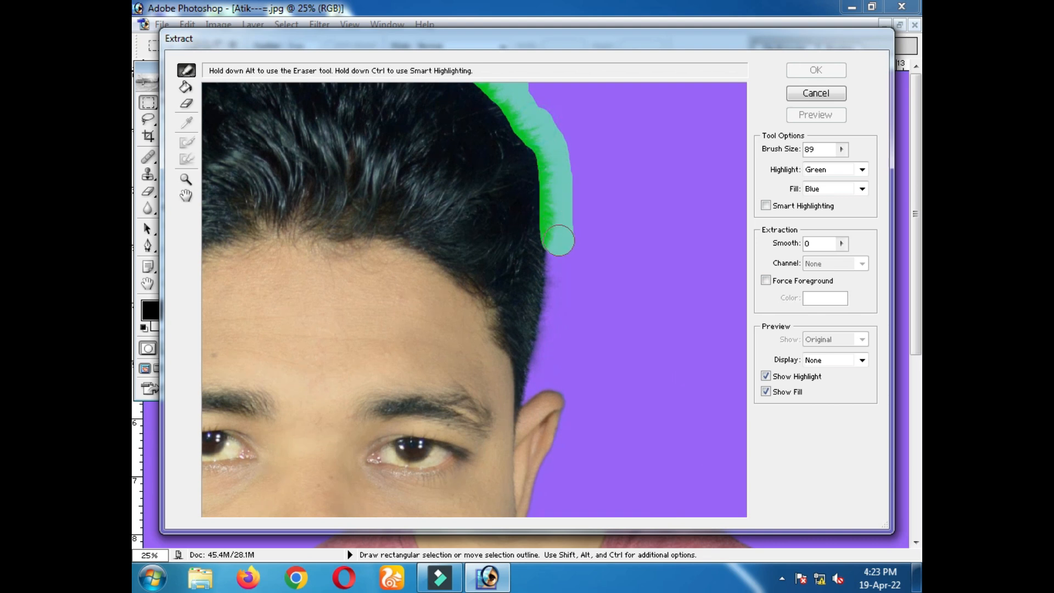
pyautogui.moveTo(555, 202); pyautogui.dragTo(546, 364)
# Reduce the highlighter brush to 21 and highlight the remaining hair edge down to the right ear and over its top
pyautogui.keyDown('ctrl'); pyautogui.click(546, 365); pyautogui.keyUp('ctrl')
pyautogui.keyDown('ctrl'); pyautogui.click(403, 275); pyautogui.keyUp('ctrl')
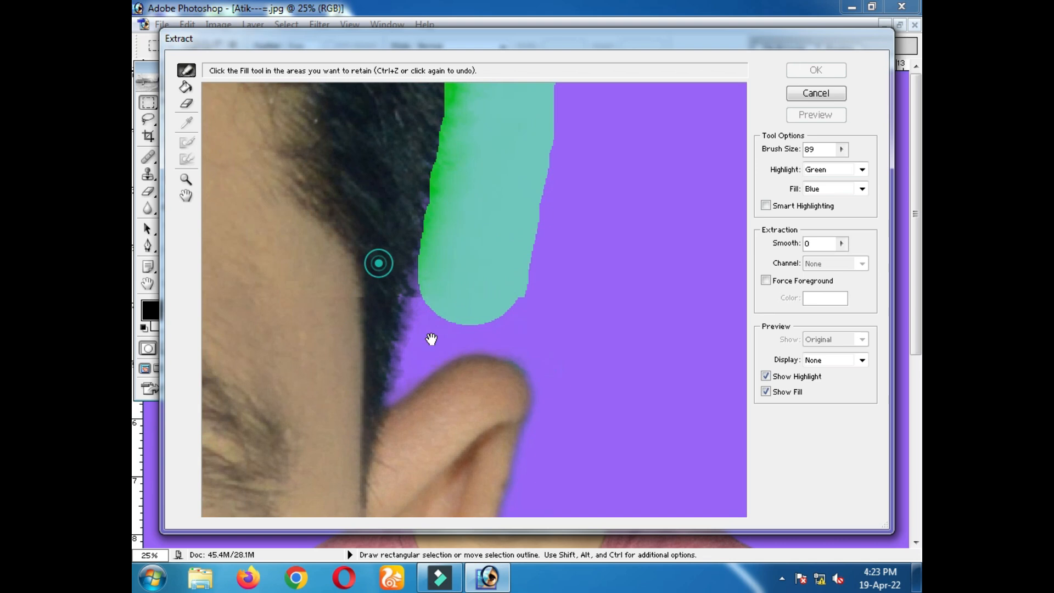
pyautogui.press('[')
pyautogui.press('[')
pyautogui.press('[')
pyautogui.press('[')
pyautogui.press('[')
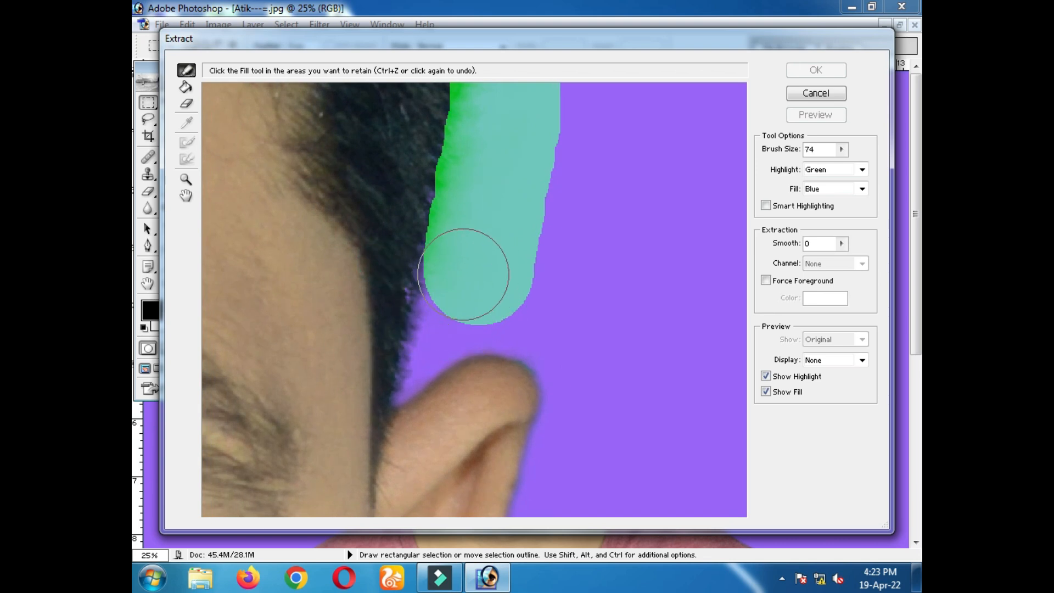
pyautogui.moveTo(443, 256)
pyautogui.mouseDown()
pyautogui.moveTo(418, 348)
pyautogui.moveTo(430, 353)
pyautogui.moveTo(401, 391)
pyautogui.moveTo(478, 355)
pyautogui.moveTo(760, 348)
pyautogui.mouseUp()
# Extend the highlight line from the right ear across the background toward the photo's right edge
pyautogui.keyDown('ctrl'); pyautogui.keyDown('alt'); pyautogui.click(621, 313); pyautogui.keyUp('alt'); pyautogui.keyUp('ctrl')
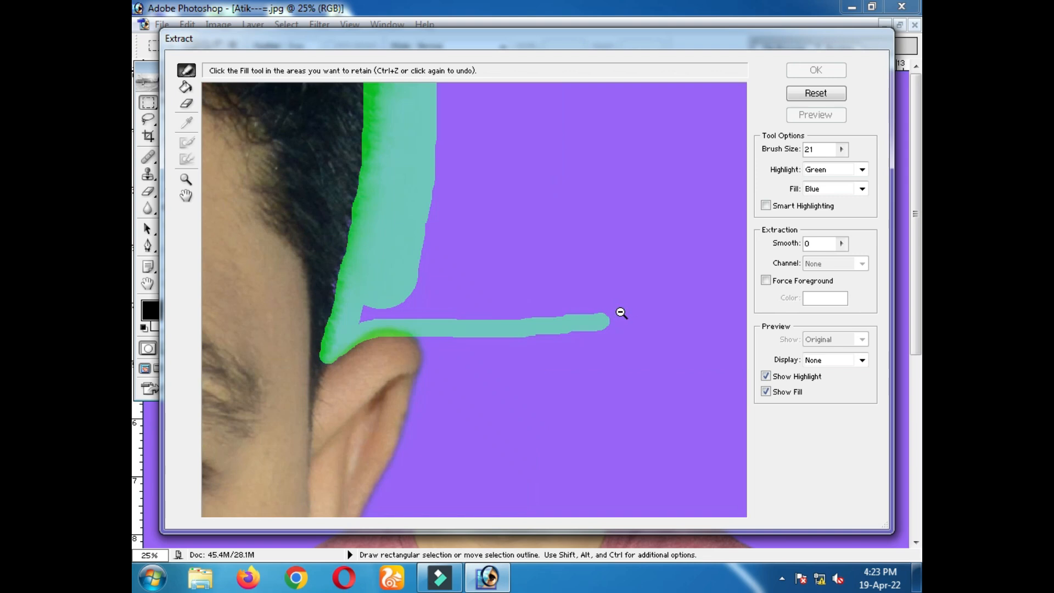
pyautogui.keyDown('alt'); pyautogui.click(595, 312); pyautogui.keyUp('alt')
pyautogui.keyDown('alt'); pyautogui.click(595, 312); pyautogui.keyUp('alt')
pyautogui.keyDown('alt'); pyautogui.click(546, 303); pyautogui.keyUp('alt')
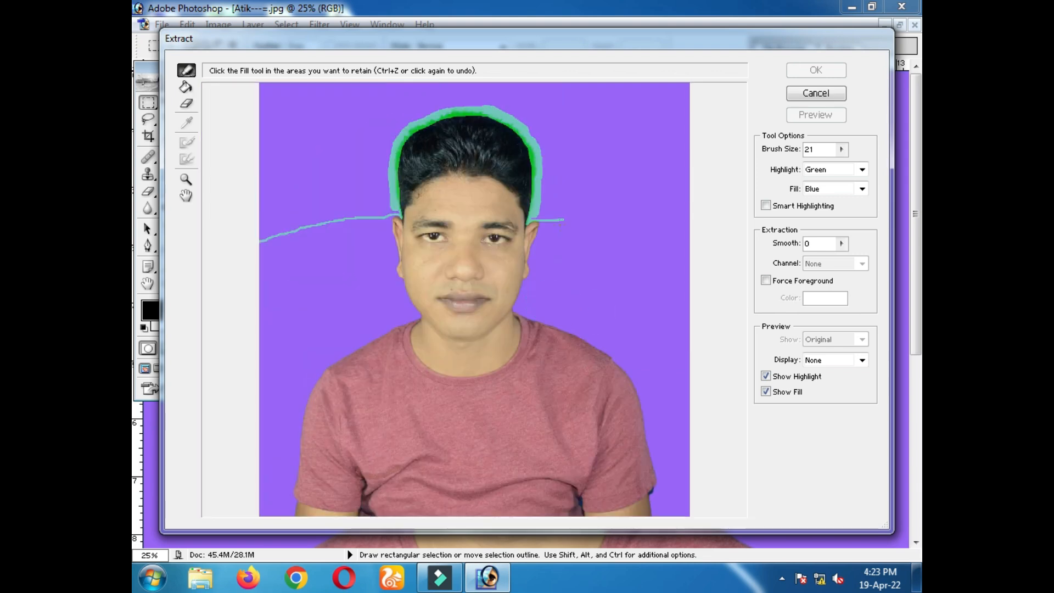
pyautogui.moveTo(564, 220); pyautogui.dragTo(576, 219)
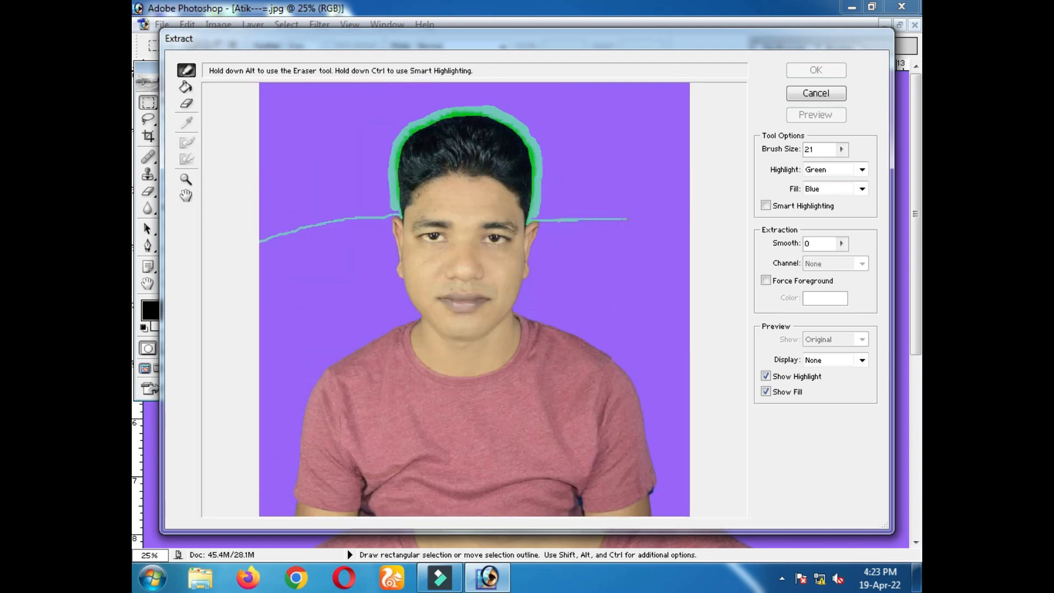
# Set the extraction smoothing to 84, fill the area containing the head and body to retain it, and apply the extraction
pyautogui.click(842, 244)
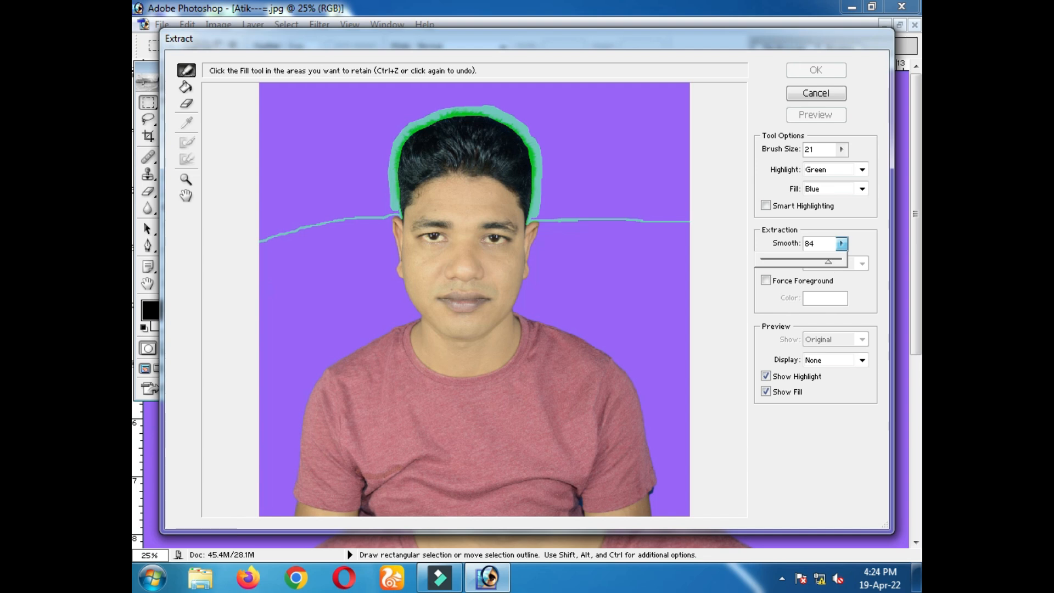
pyautogui.click(188, 96)
pyautogui.click(188, 97)
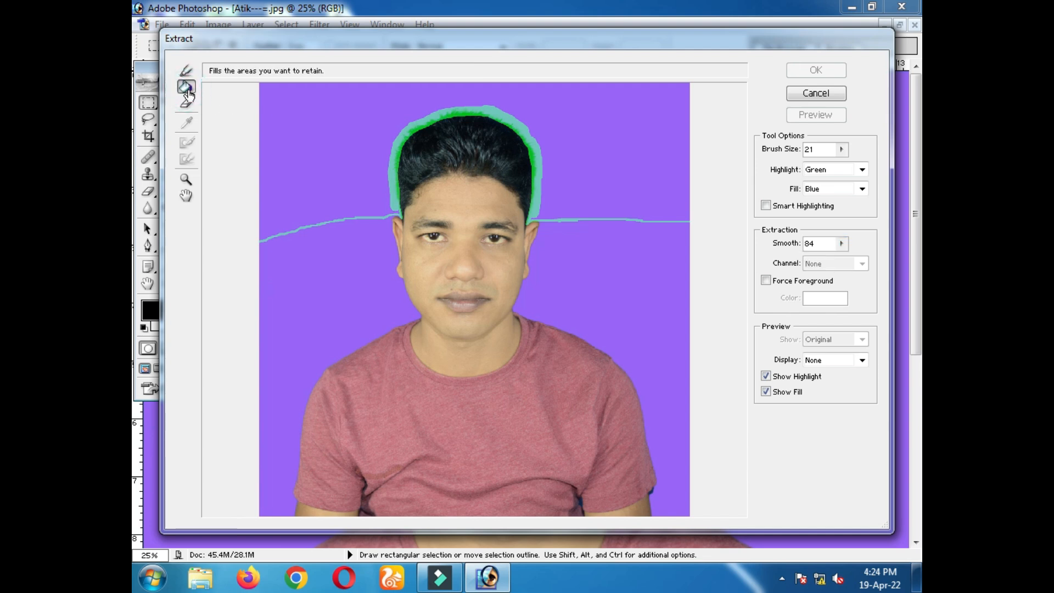
pyautogui.click(559, 298)
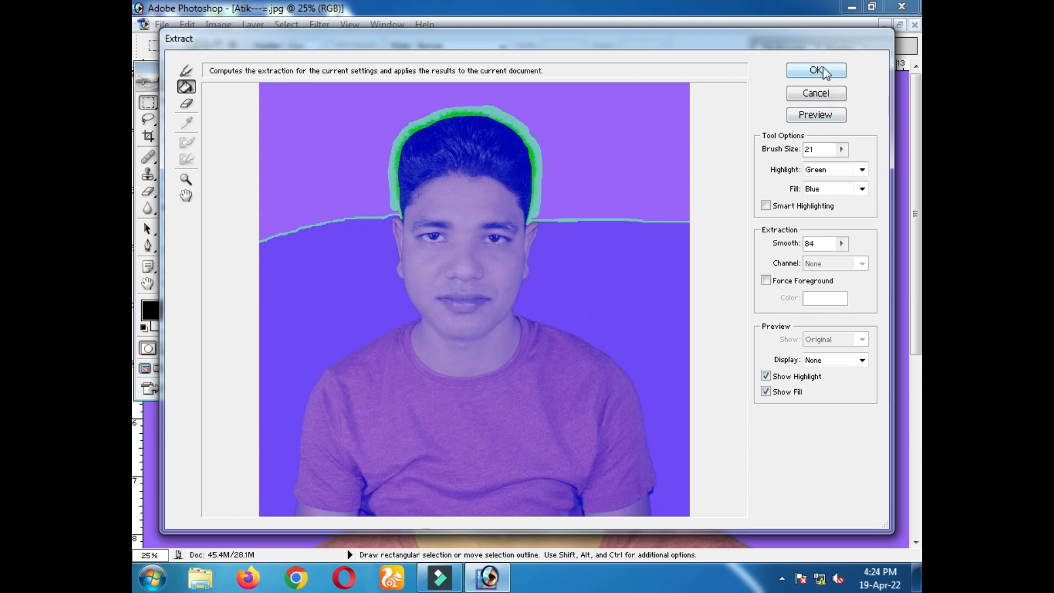
pyautogui.click(822, 66)
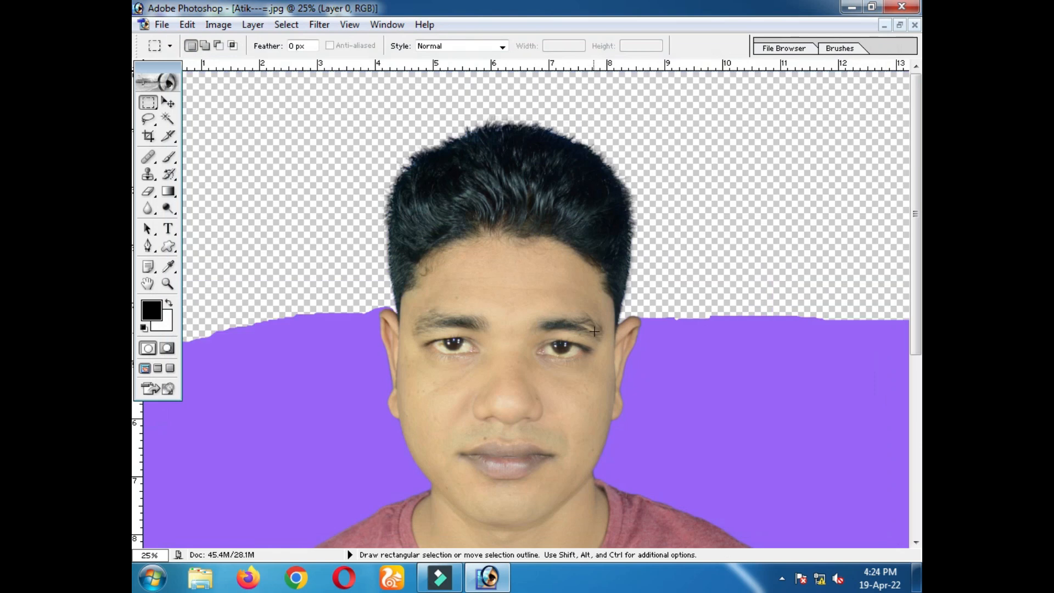
# Add a white Solid Color fill layer and place it below the portrait layer
pyautogui.keyDown('alt'); pyautogui.click(635, 250); pyautogui.keyUp('alt')
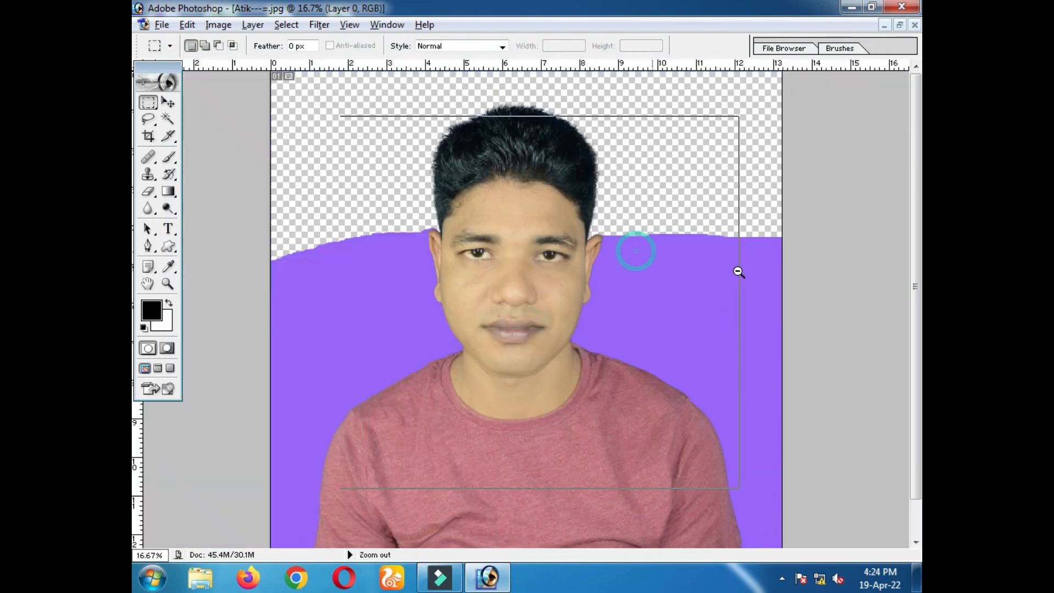
pyautogui.keyDown('alt'); pyautogui.click(739, 273); pyautogui.keyUp('alt')
pyautogui.hotkey('ctrl', '0')
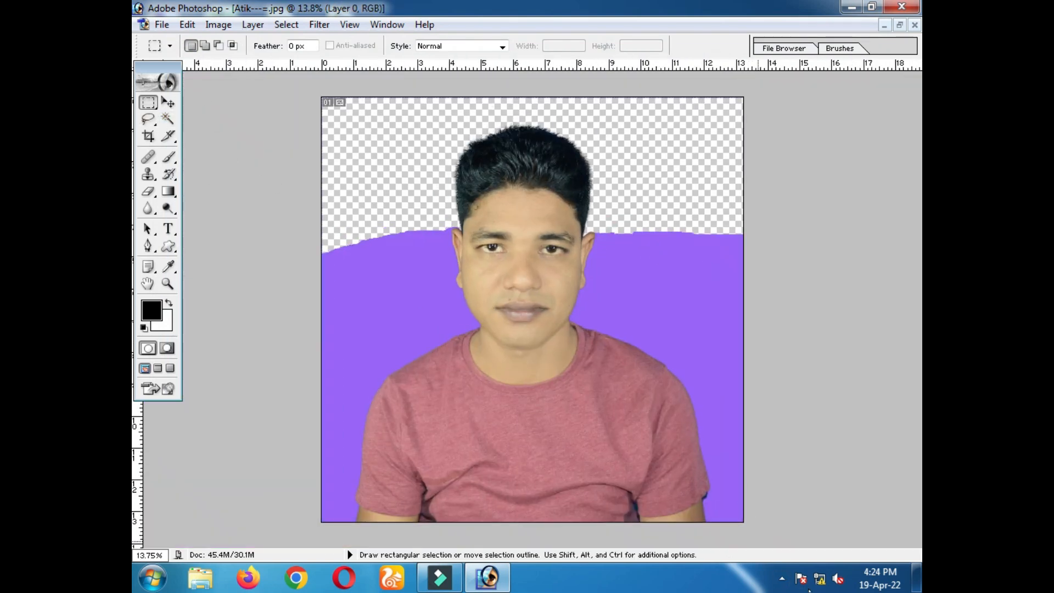
pyautogui.press('F7')
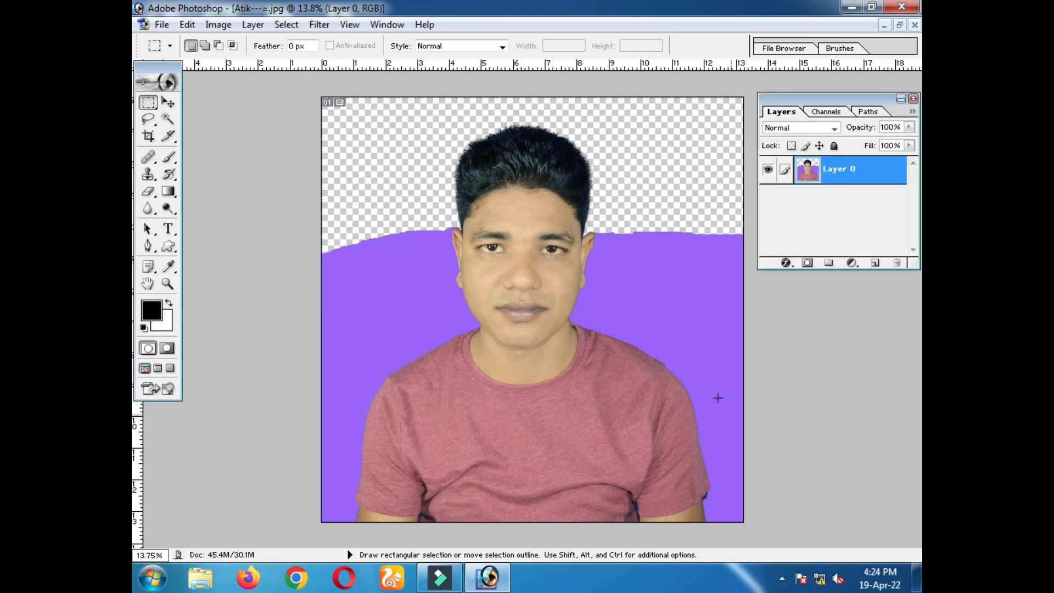
pyautogui.click(849, 263)
pyautogui.click(833, 278)
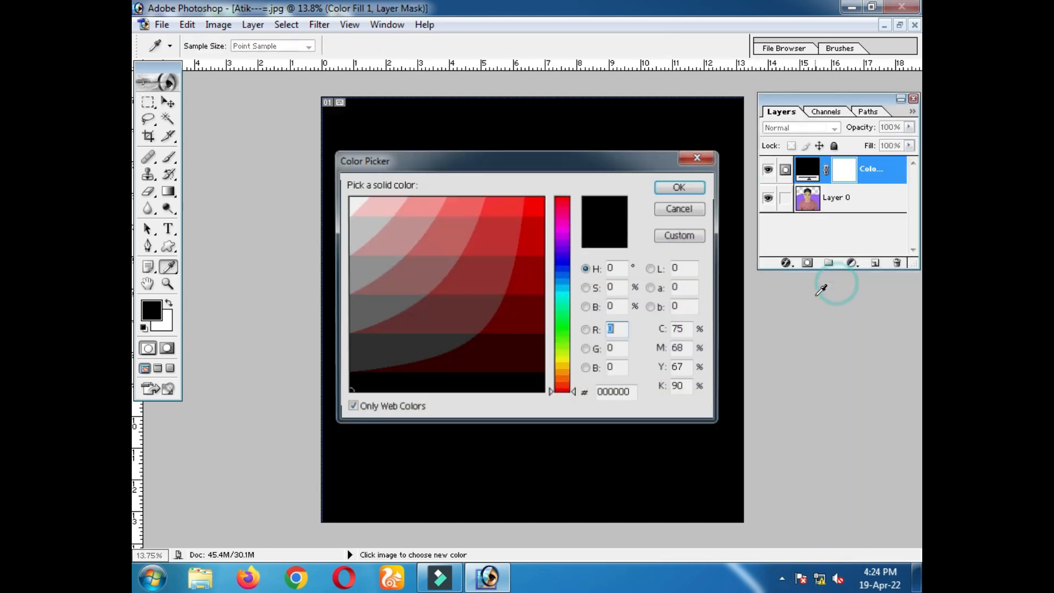
pyautogui.moveTo(399, 212); pyautogui.dragTo(348, 196)
pyautogui.click(681, 187)
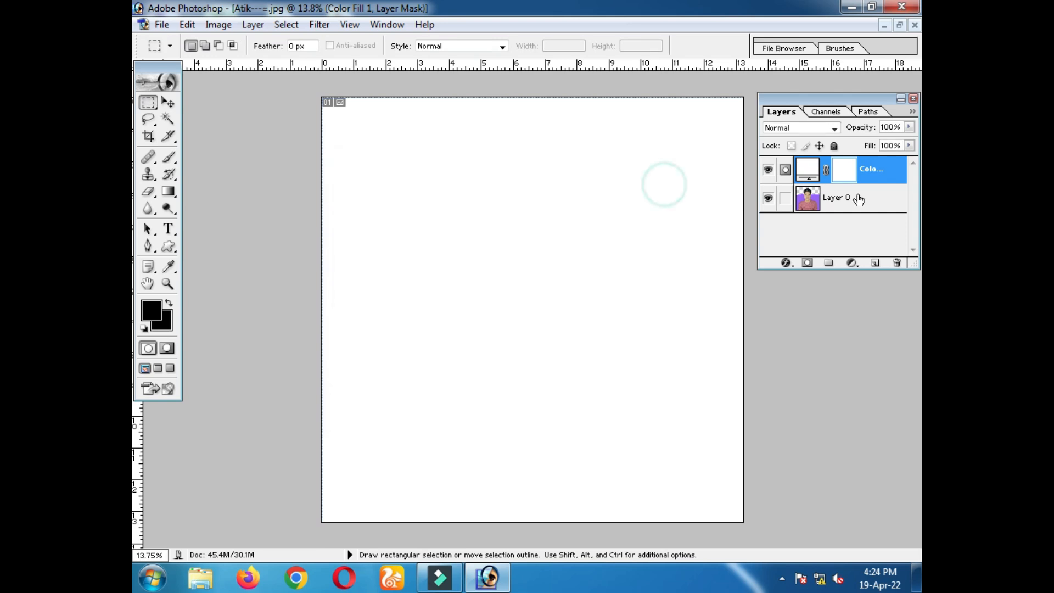
pyautogui.moveTo(829, 199); pyautogui.dragTo(858, 170)
# Examine the extracted hair outline against the white fill up close
pyautogui.keyDown('ctrl'); pyautogui.click(509, 211); pyautogui.keyUp('ctrl')
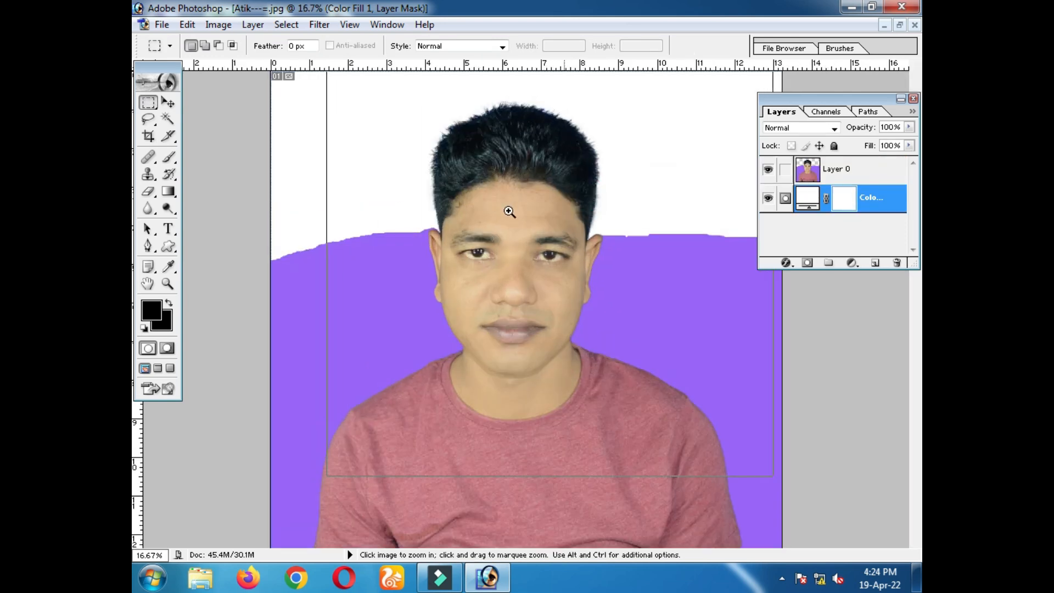
pyautogui.keyDown('ctrl'); pyautogui.click(507, 210); pyautogui.keyUp('ctrl')
pyautogui.keyDown('ctrl'); pyautogui.click(505, 207); pyautogui.keyUp('ctrl')
pyautogui.keyDown('ctrl'); pyautogui.click(498, 206); pyautogui.keyUp('ctrl')
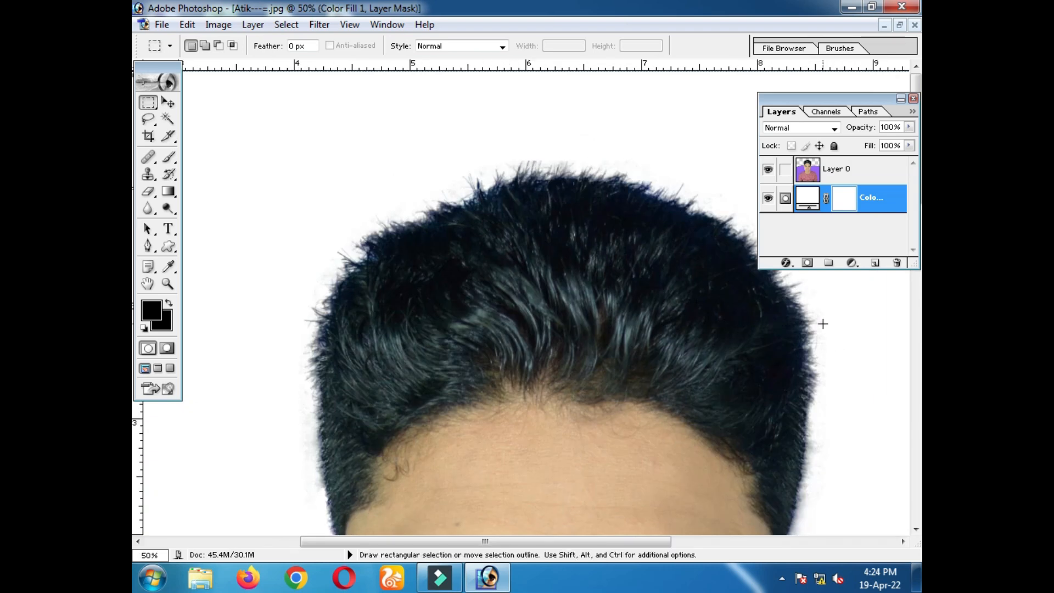
pyautogui.keyDown('ctrl'); pyautogui.keyDown('alt'); pyautogui.click(518, 348); pyautogui.keyUp('alt'); pyautogui.keyUp('ctrl')
pyautogui.keyDown('ctrl'); pyautogui.keyDown('alt'); pyautogui.click(543, 318); pyautogui.keyUp('alt'); pyautogui.keyUp('ctrl')
pyautogui.keyDown('ctrl'); pyautogui.keyDown('alt'); pyautogui.click(553, 306); pyautogui.keyUp('alt'); pyautogui.keyUp('ctrl')
pyautogui.keyDown('ctrl'); pyautogui.keyDown('alt'); pyautogui.click(565, 297); pyautogui.keyUp('alt'); pyautogui.keyUp('ctrl')
# On the portrait layer, select the purple areas on both sides and the transparent area around the head with the Magic Wand
pyautogui.click(856, 170)
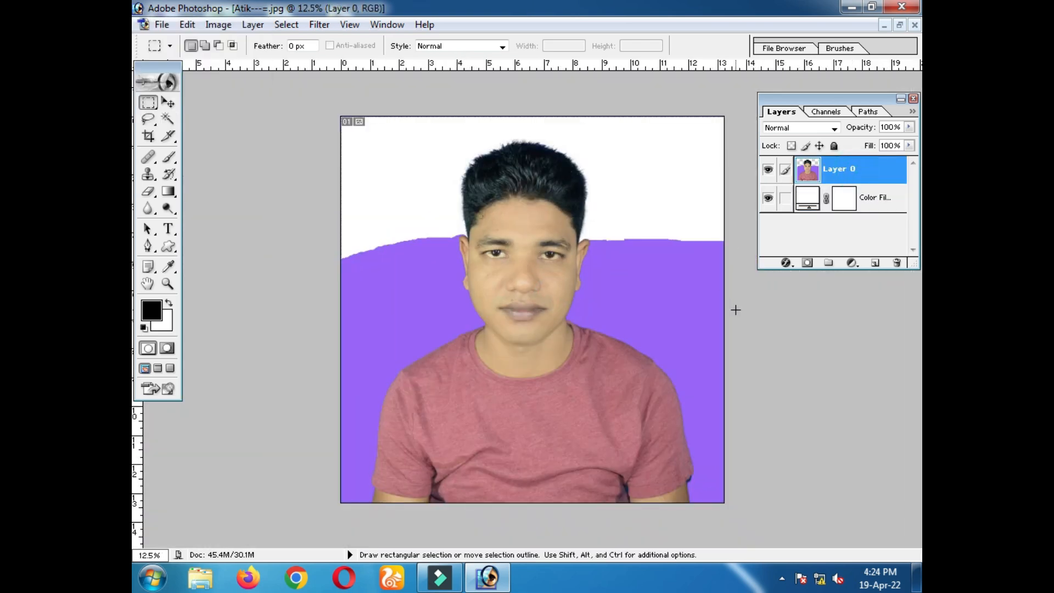
pyautogui.click(168, 119)
pyautogui.click(395, 303)
pyautogui.click(623, 291)
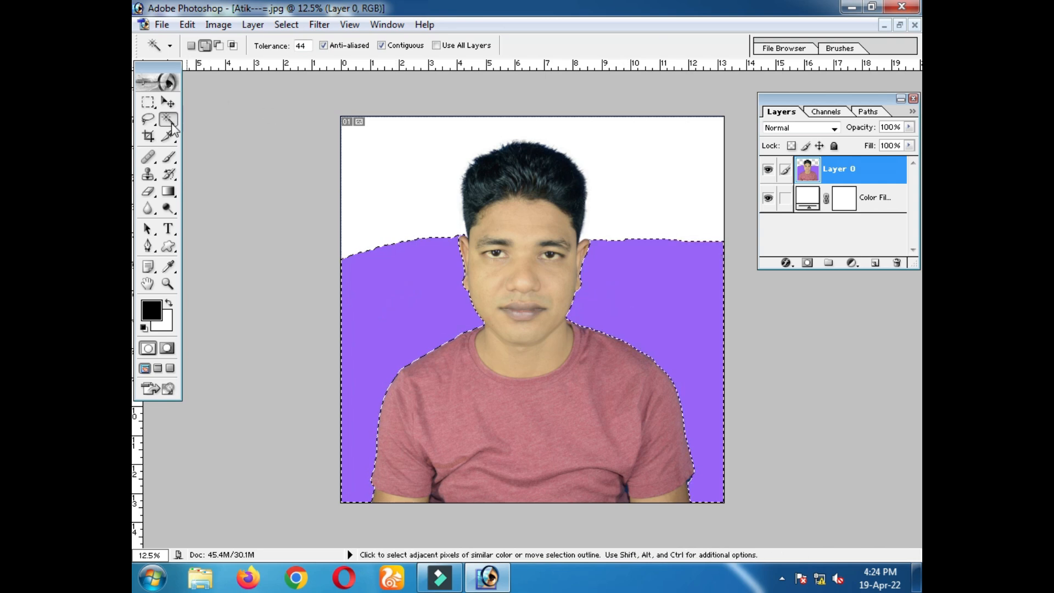
pyautogui.click(377, 279)
pyautogui.click(385, 234)
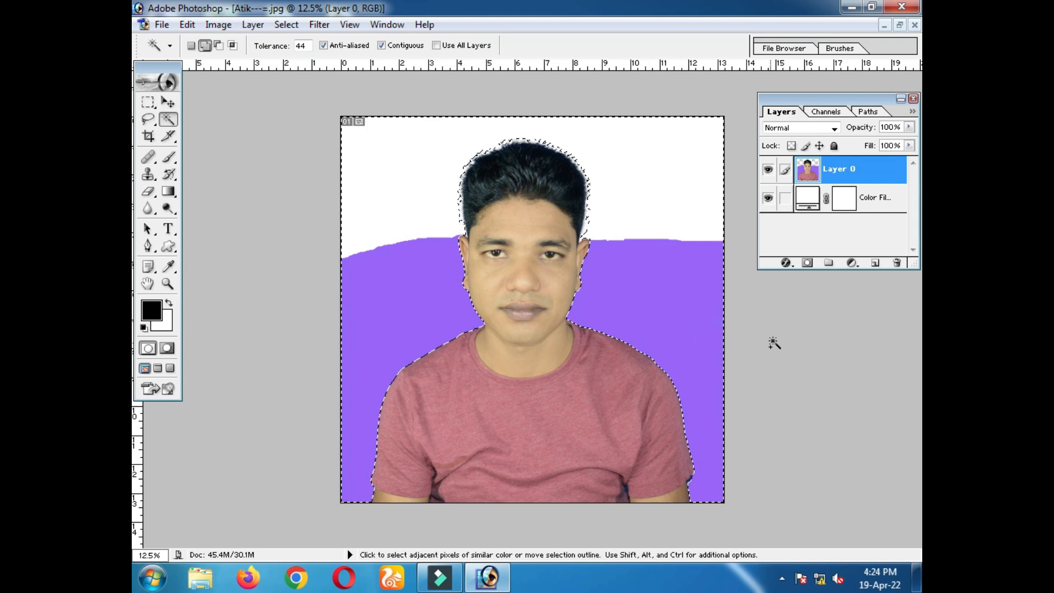
# Feather the background selection by 5 pixels and delete its contents from the portrait layer
pyautogui.hotkey('ctrl', 'alt', 'd')
pyautogui.press('Return')
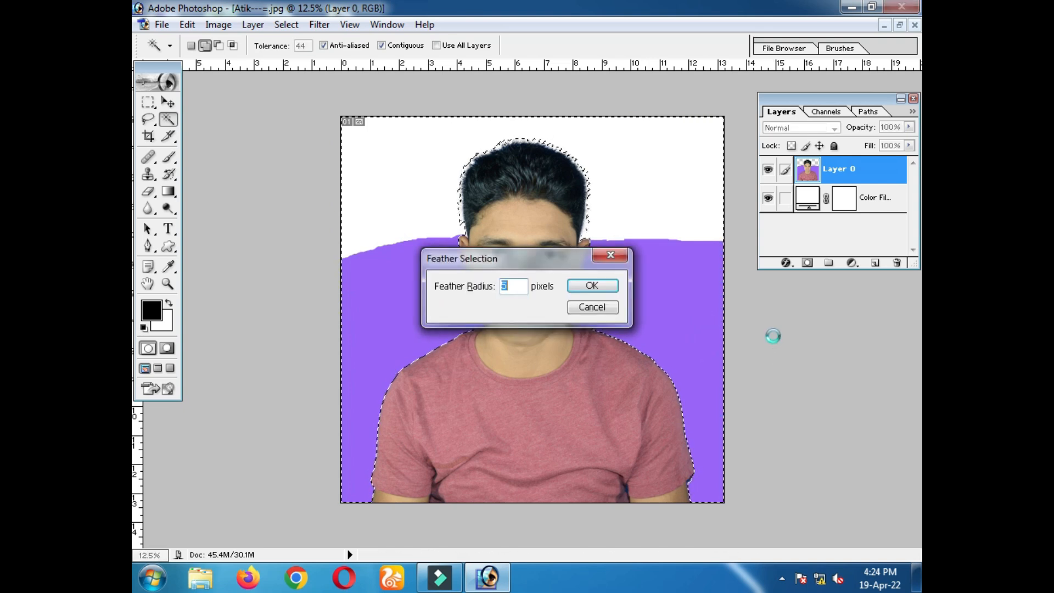
pyautogui.press('Delete')
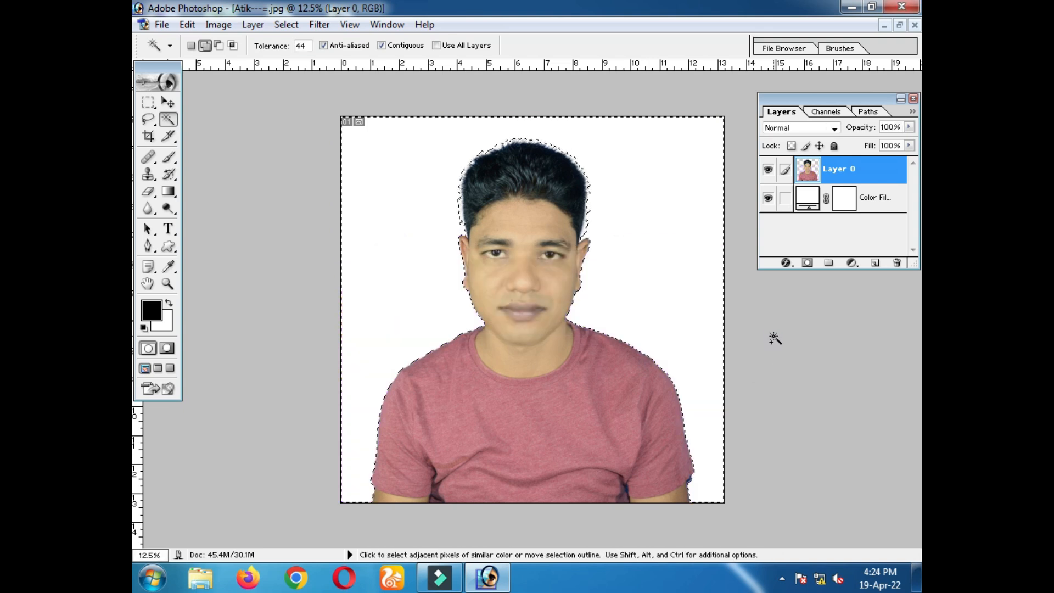
# Clear the background selection and examine the hair edge against the white fill up close
pyautogui.click(147, 102)
pyautogui.click(515, 273)
pyautogui.keyDown('ctrl'); pyautogui.click(567, 301); pyautogui.keyUp('ctrl')
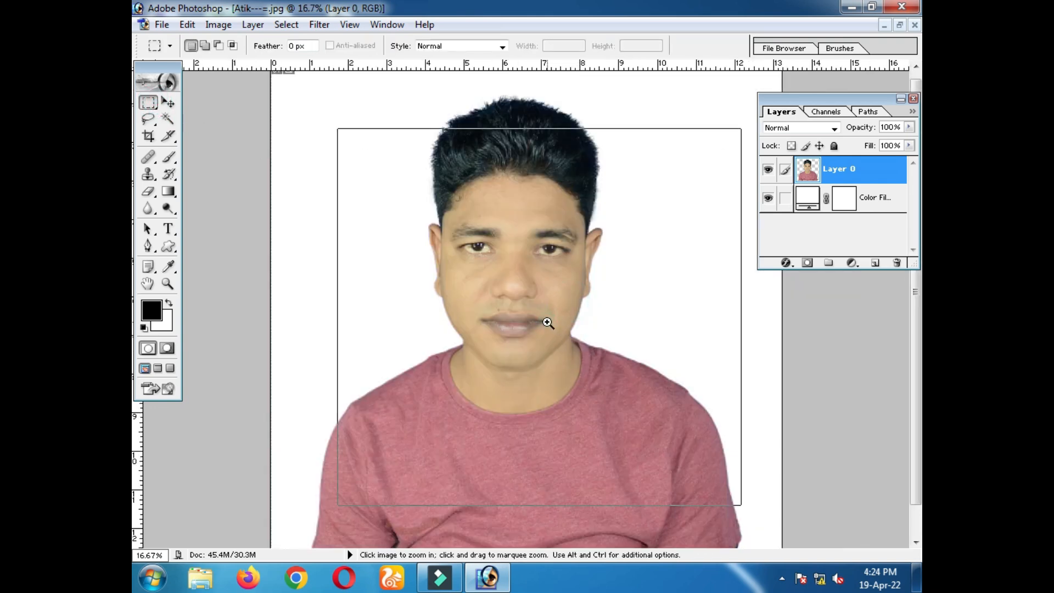
pyautogui.keyDown('ctrl'); pyautogui.click(544, 321); pyautogui.keyUp('ctrl')
pyautogui.keyDown('ctrl'); pyautogui.click(532, 318); pyautogui.keyUp('ctrl')
pyautogui.moveTo(542, 230); pyautogui.dragTo(576, 465)
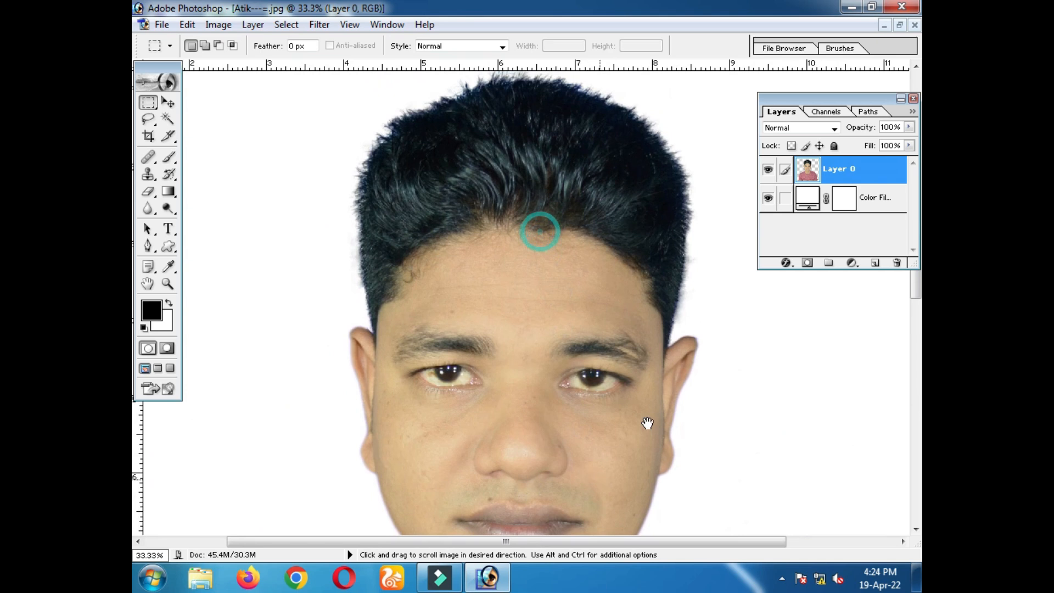
pyautogui.keyDown('alt'); pyautogui.click(603, 259); pyautogui.keyUp('alt')
pyautogui.keyDown('ctrl'); pyautogui.click(567, 249); pyautogui.keyUp('ctrl')
pyautogui.keyDown('ctrl'); pyautogui.click(582, 287); pyautogui.keyUp('ctrl')
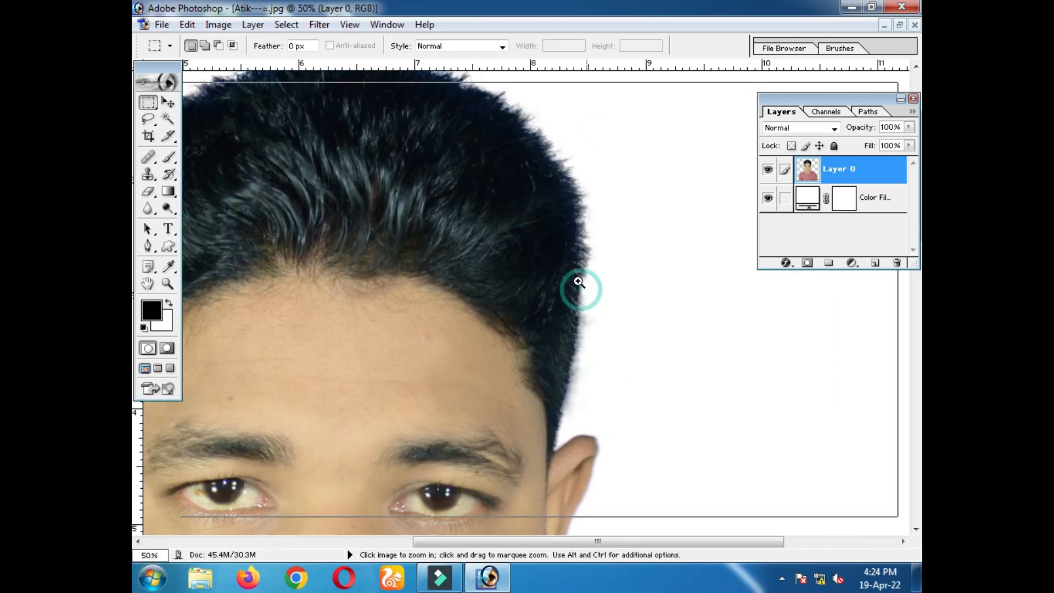
pyautogui.keyDown('ctrl'); pyautogui.click(491, 337); pyautogui.keyUp('ctrl')
pyautogui.moveTo(761, 371); pyautogui.dragTo(702, 337)
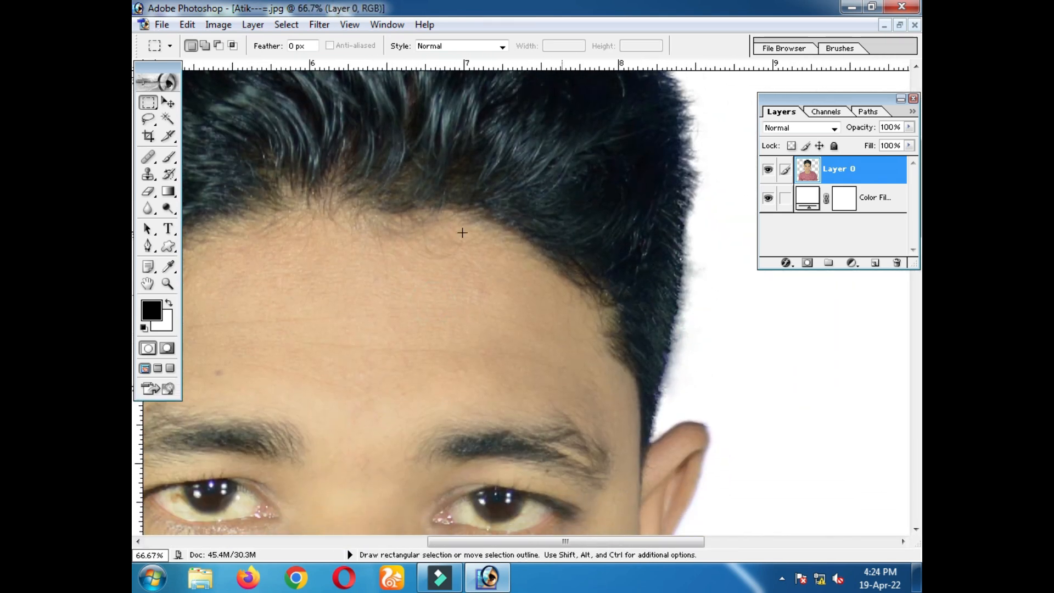
# Choose the Eraser with a soft round brush and set its master diameter to 98 px
pyautogui.click(147, 191)
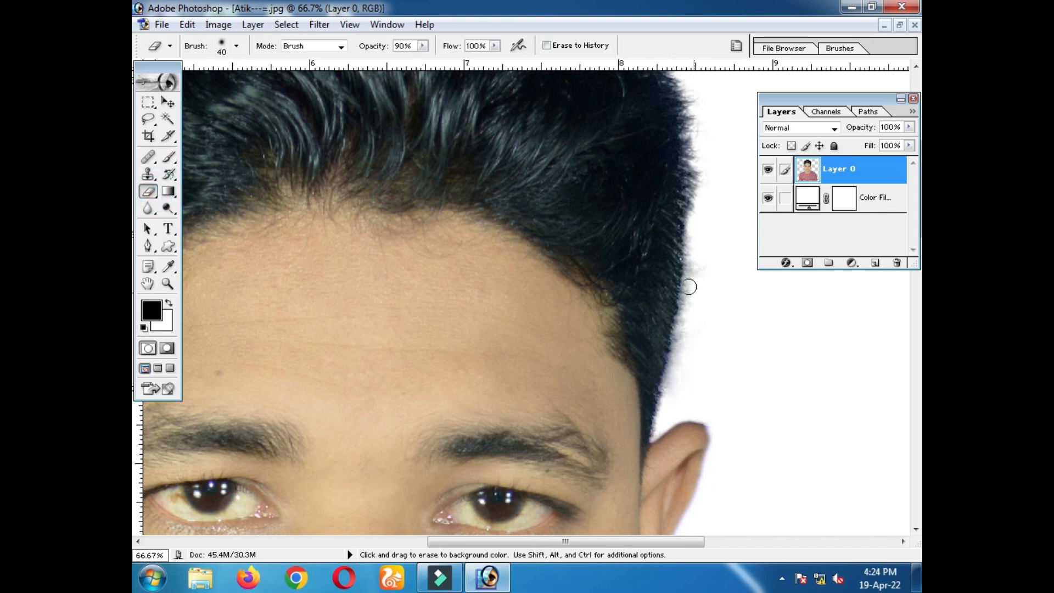
pyautogui.rightClick(148, 193)
pyautogui.click(241, 190)
pyautogui.rightClick(592, 256)
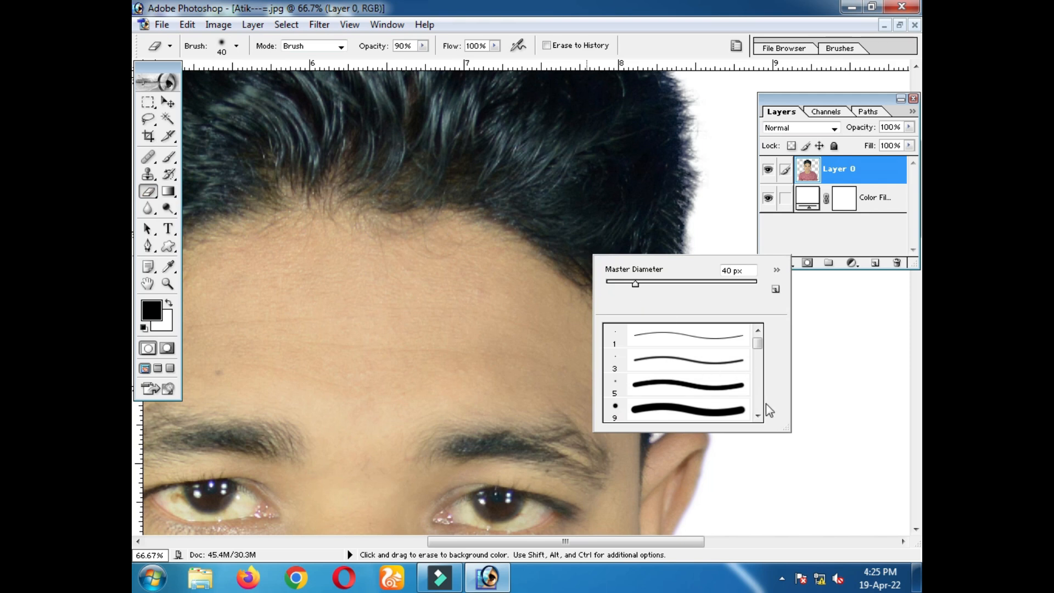
pyautogui.click(758, 416)
pyautogui.click(758, 416)
pyautogui.click(757, 415)
pyautogui.click(757, 416)
pyautogui.click(758, 415)
pyautogui.click(758, 416)
pyautogui.click(698, 392)
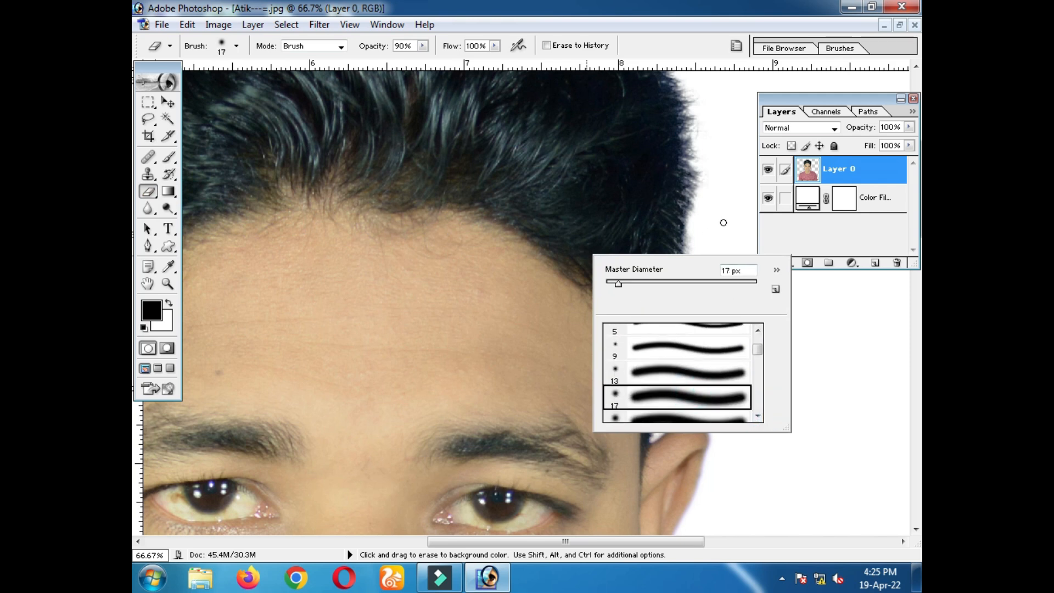
pyautogui.rightClick(768, 324)
pyautogui.click(805, 349)
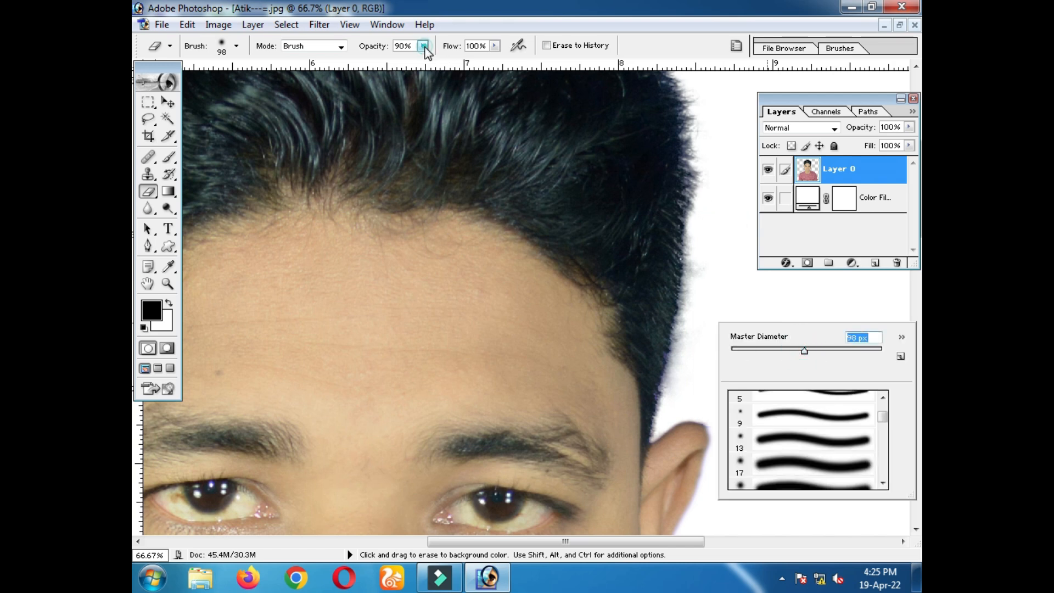
# Set the Eraser's opacity to 64% and erase the leftover haze around the hair on the photo's right side
pyautogui.click(424, 46)
pyautogui.click(401, 53)
pyautogui.click(723, 242)
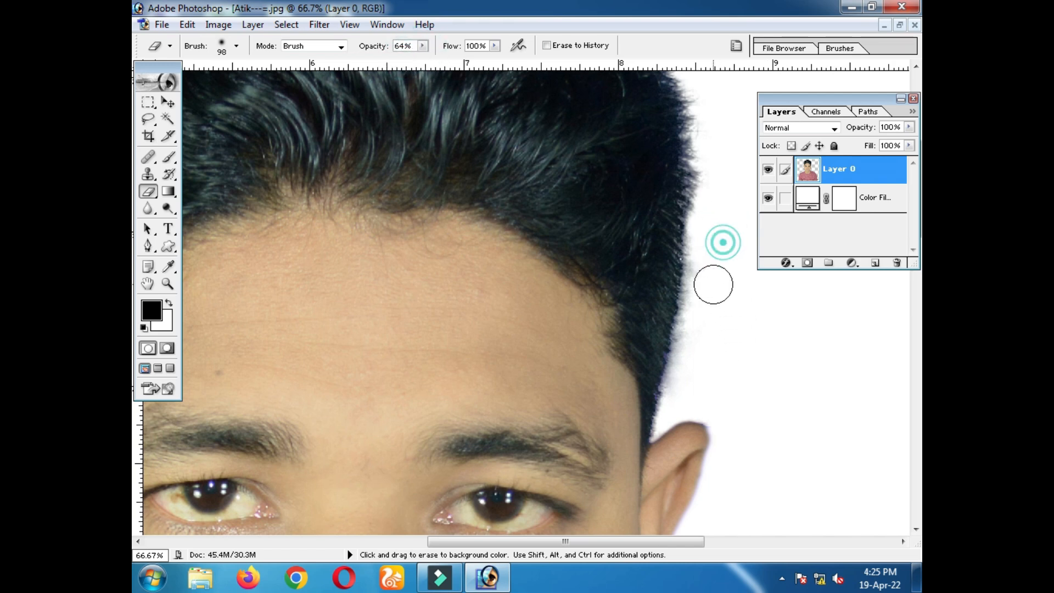
pyautogui.press('space')
pyautogui.moveTo(709, 166); pyautogui.dragTo(710, 360)
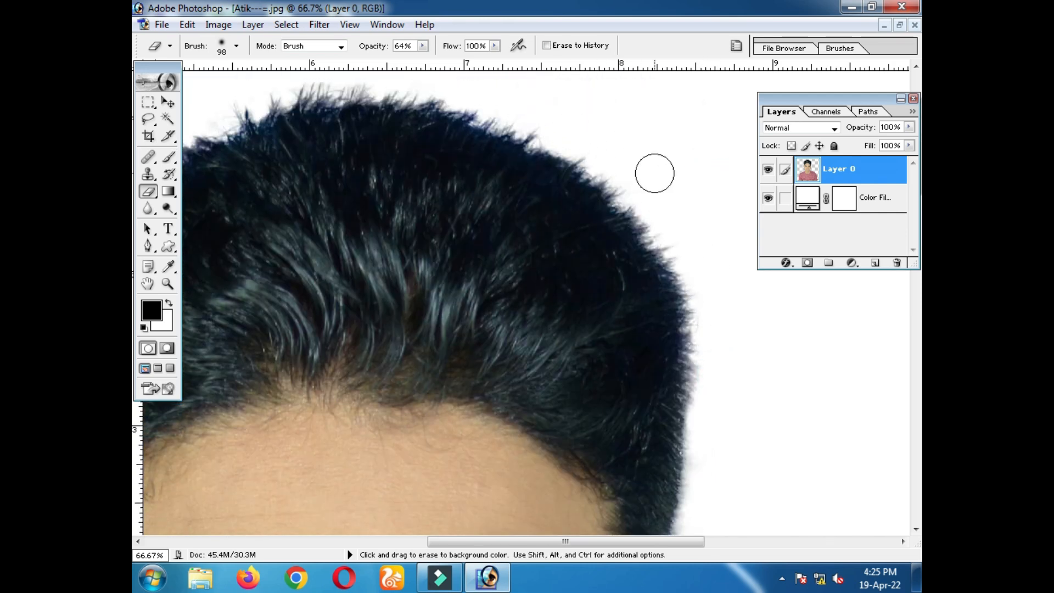
pyautogui.press('space')
pyautogui.moveTo(641, 161); pyautogui.dragTo(694, 268)
pyautogui.click(644, 214)
# Set the Eraser's opacity to 100% and erase the leftover fringe around the top and left side of the hair
pyautogui.click(422, 48)
pyautogui.moveTo(424, 60)
pyautogui.mouseDown()
pyautogui.moveTo(509, 72)
pyautogui.moveTo(527, 88)
pyautogui.mouseUp()
pyautogui.click(597, 199)
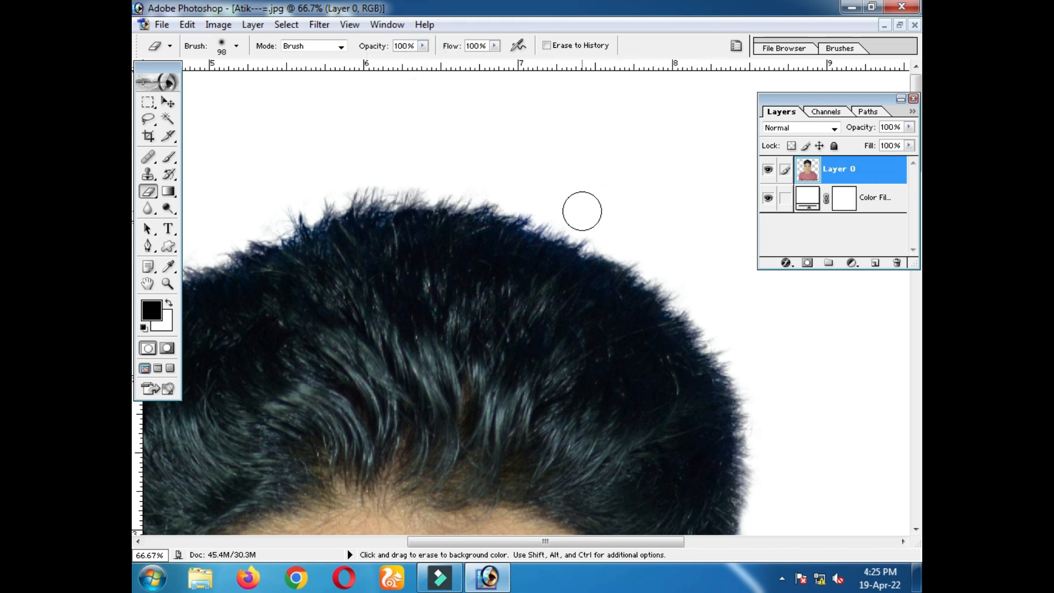
pyautogui.press('space')
pyautogui.moveTo(312, 209)
pyautogui.mouseDown()
pyautogui.moveTo(411, 207)
pyautogui.moveTo(420, 197)
pyautogui.mouseUp()
pyautogui.moveTo(478, 144)
pyautogui.mouseDown()
pyautogui.moveTo(368, 196)
pyautogui.moveTo(390, 196)
pyautogui.moveTo(291, 220)
pyautogui.moveTo(196, 302)
pyautogui.mouseUp()
pyautogui.press('space')
pyautogui.moveTo(240, 213); pyautogui.dragTo(346, 143)
pyautogui.moveTo(353, 181)
pyautogui.mouseDown()
pyautogui.moveTo(381, 172)
pyautogui.moveTo(312, 247)
pyautogui.moveTo(278, 327)
pyautogui.moveTo(249, 445)
pyautogui.moveTo(305, 320)
pyautogui.mouseUp()
pyautogui.press('space')
pyautogui.moveTo(311, 214); pyautogui.dragTo(299, 311)
pyautogui.hotkey('ctrl', 'alt', 'z')
pyautogui.moveTo(316, 173)
pyautogui.mouseDown()
pyautogui.moveTo(298, 292)
pyautogui.moveTo(307, 434)
pyautogui.moveTo(293, 382)
pyautogui.moveTo(296, 374)
pyautogui.moveTo(304, 440)
pyautogui.moveTo(297, 231)
pyautogui.mouseUp()
# Check the whole cutout by hiding the white fill layer and showing it again
pyautogui.keyDown('alt'); pyautogui.click(523, 320); pyautogui.keyUp('alt')
pyautogui.keyDown('alt'); pyautogui.click(523, 320); pyautogui.keyUp('alt')
pyautogui.keyDown('alt'); pyautogui.click(537, 315); pyautogui.keyUp('alt')
pyautogui.keyDown('alt'); pyautogui.click(681, 372); pyautogui.keyUp('alt')
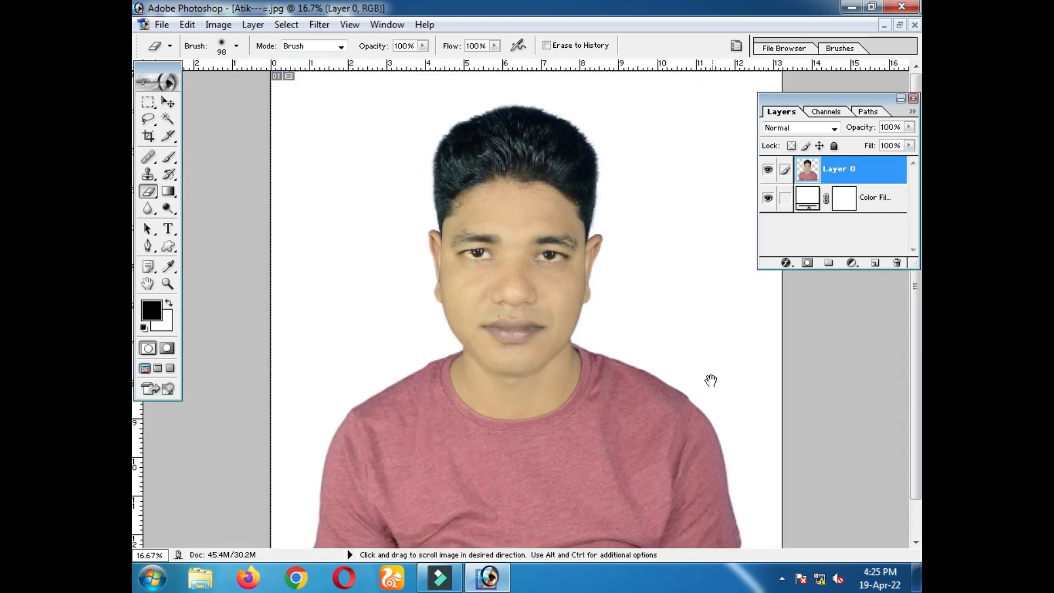
pyautogui.keyDown('alt'); pyautogui.click(505, 292); pyautogui.keyUp('alt')
pyautogui.click(768, 198)
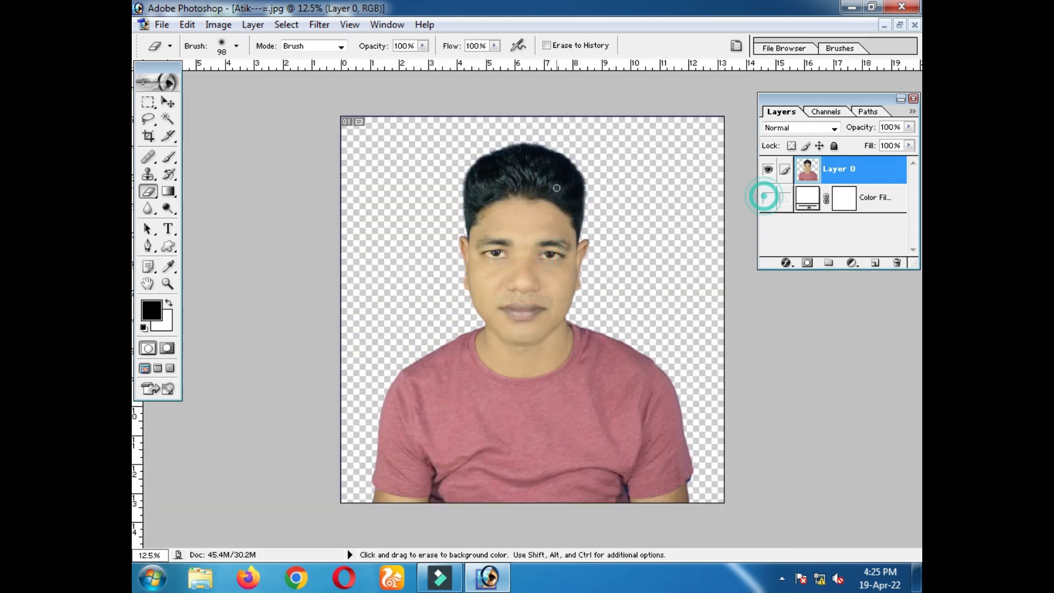
pyautogui.click(768, 198)
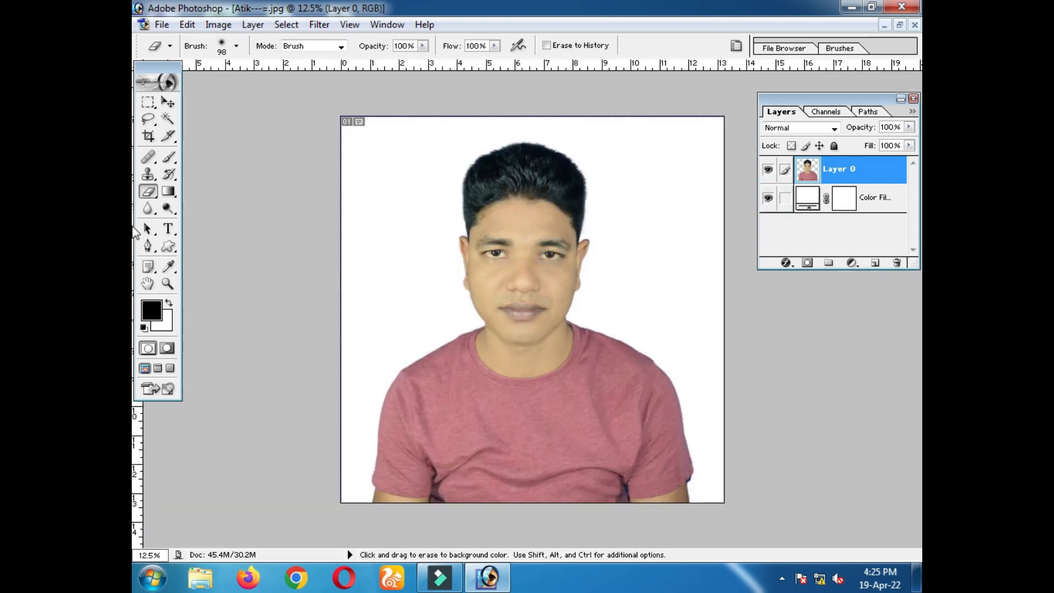
# Crop the portrait to 1.6 in by 2 in at 300 pixels/inch, centring the frame on the head and shoulders
pyautogui.click(148, 136)
pyautogui.click(170, 47)
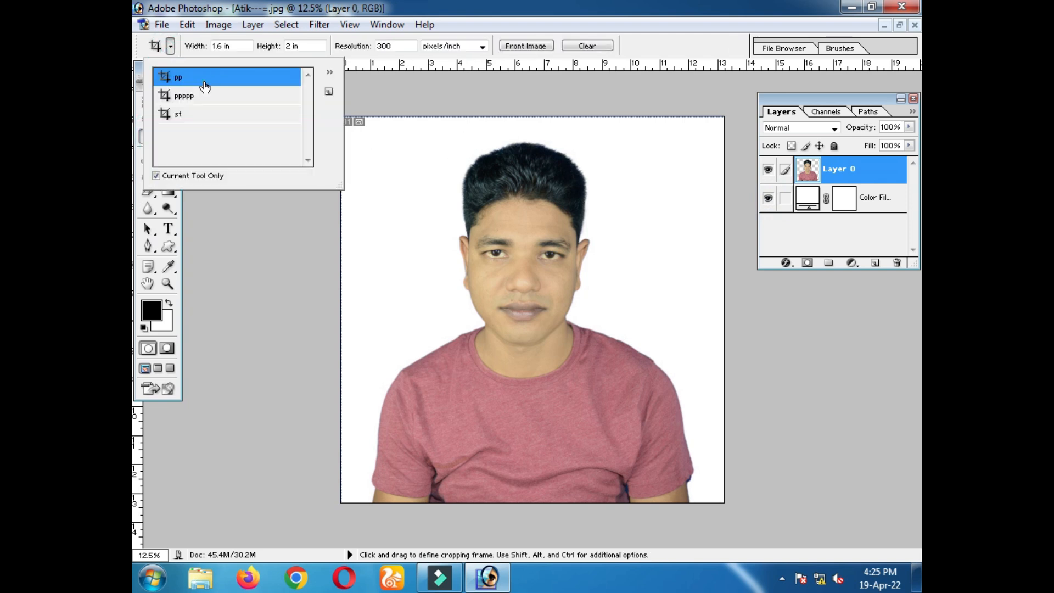
pyautogui.moveTo(413, 134); pyautogui.dragTo(674, 461)
pyautogui.moveTo(551, 337); pyautogui.dragTo(529, 339)
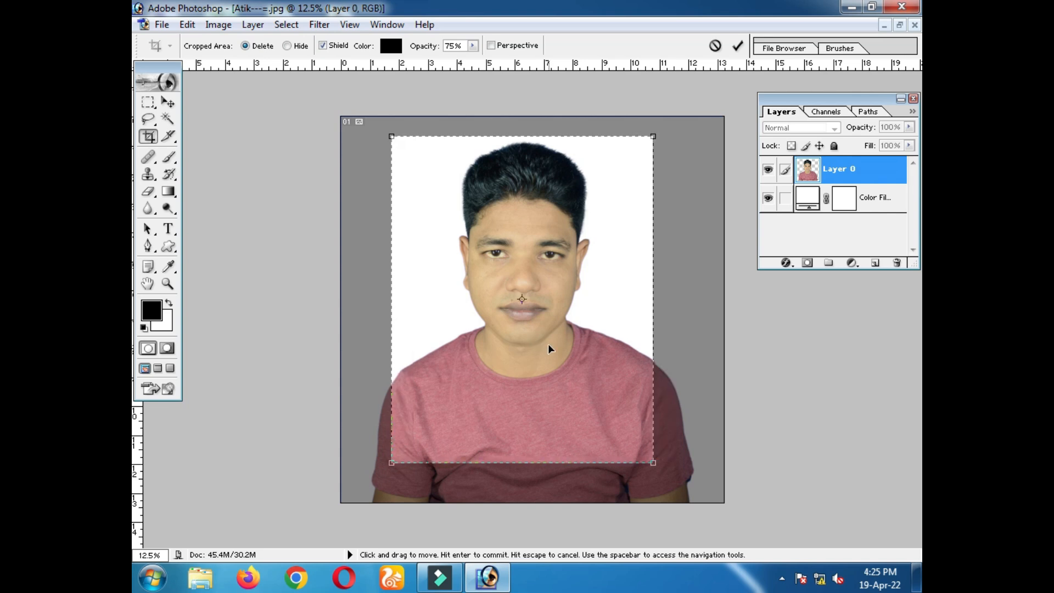
pyautogui.press('Right')
pyautogui.press('Right')
pyautogui.press('Right')
pyautogui.press('Right')
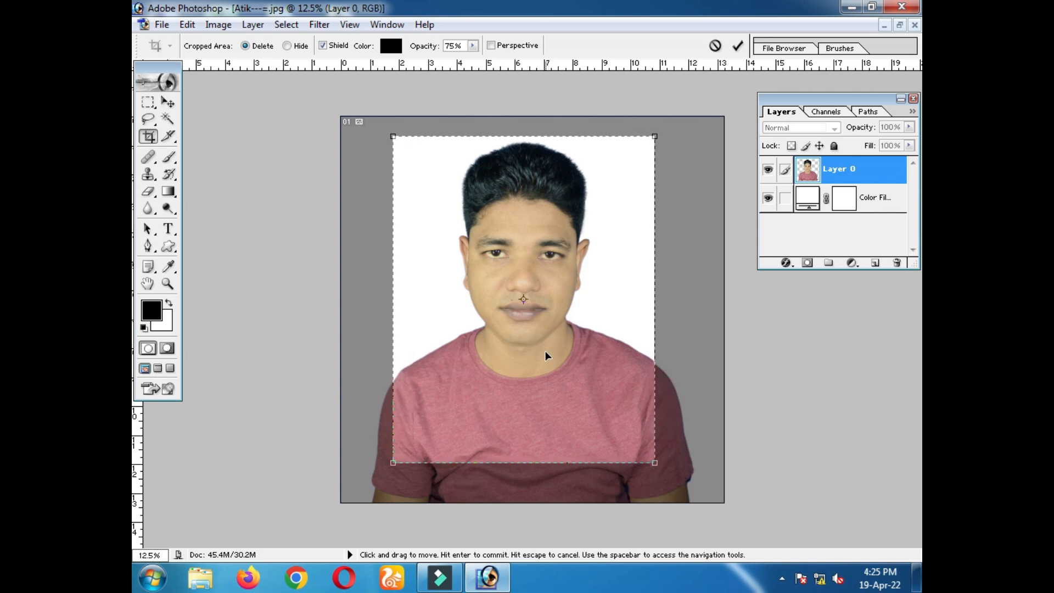
pyautogui.doubleClick(545, 351)
# Merge the portrait layer and the white fill layer into a single layer
pyautogui.hotkey('ctrl', '0')
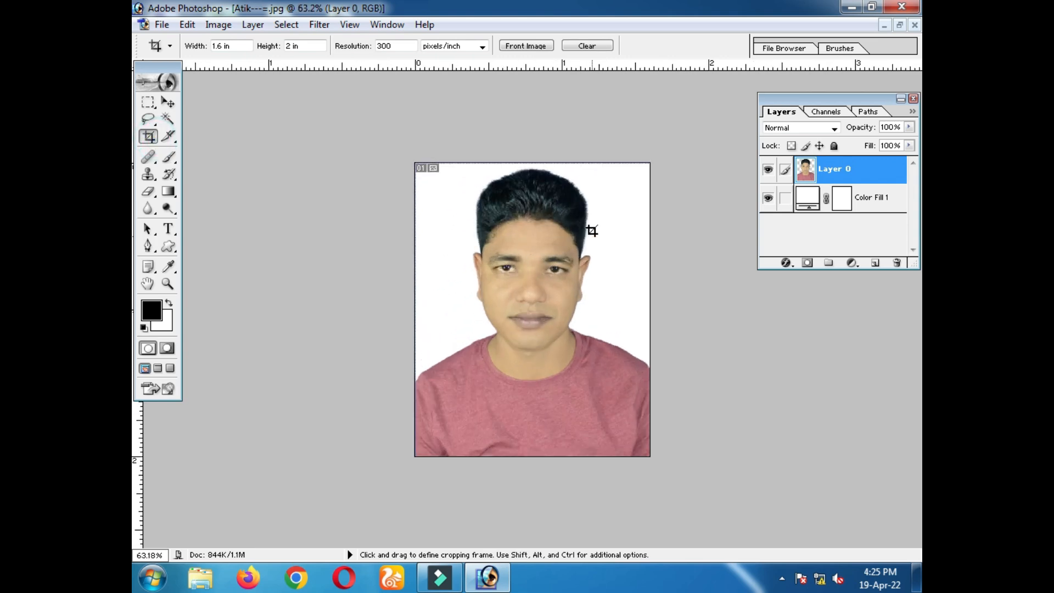
pyautogui.hotkey('ctrl', '0')
pyautogui.keyDown('ctrl'); pyautogui.click(565, 261); pyautogui.keyUp('ctrl')
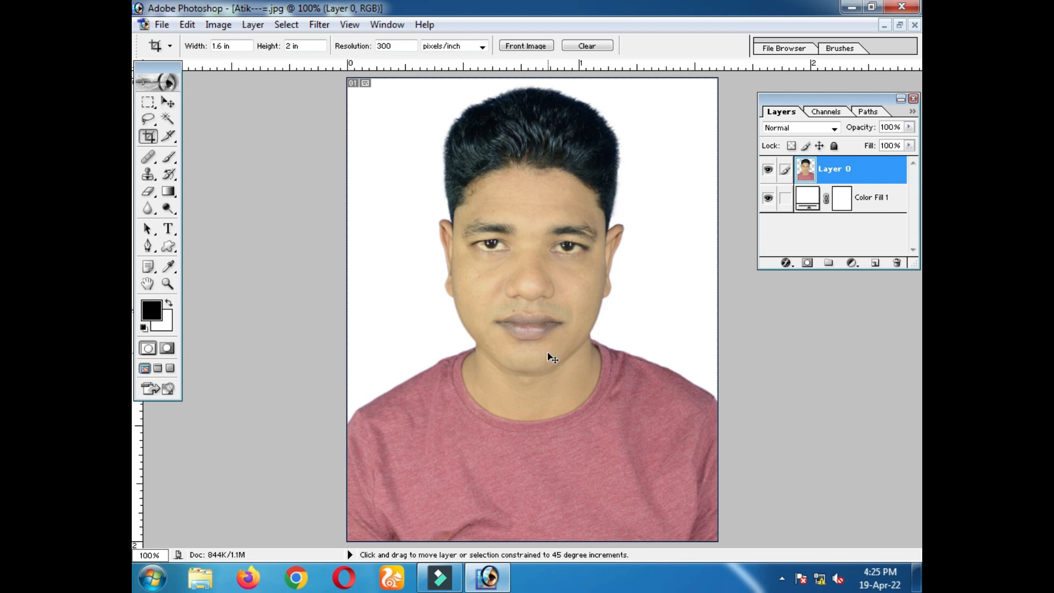
pyautogui.hotkey('ctrl', 'shift', 'e')
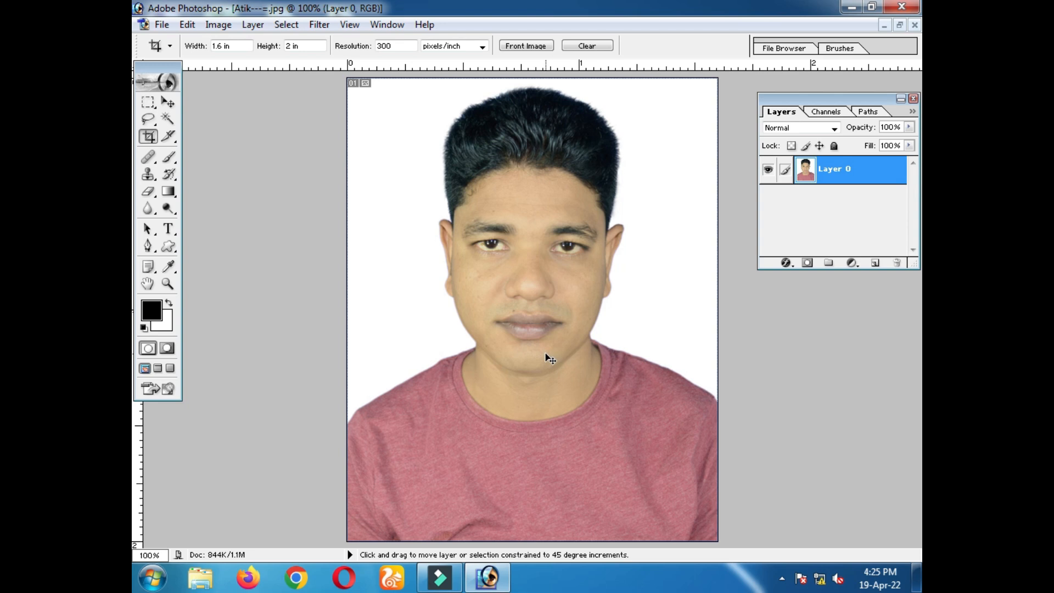
pyautogui.click(168, 102)
pyautogui.moveTo(535, 93); pyautogui.dragTo(545, 188)
pyautogui.hotkey('ctrl', 'alt', 'x')
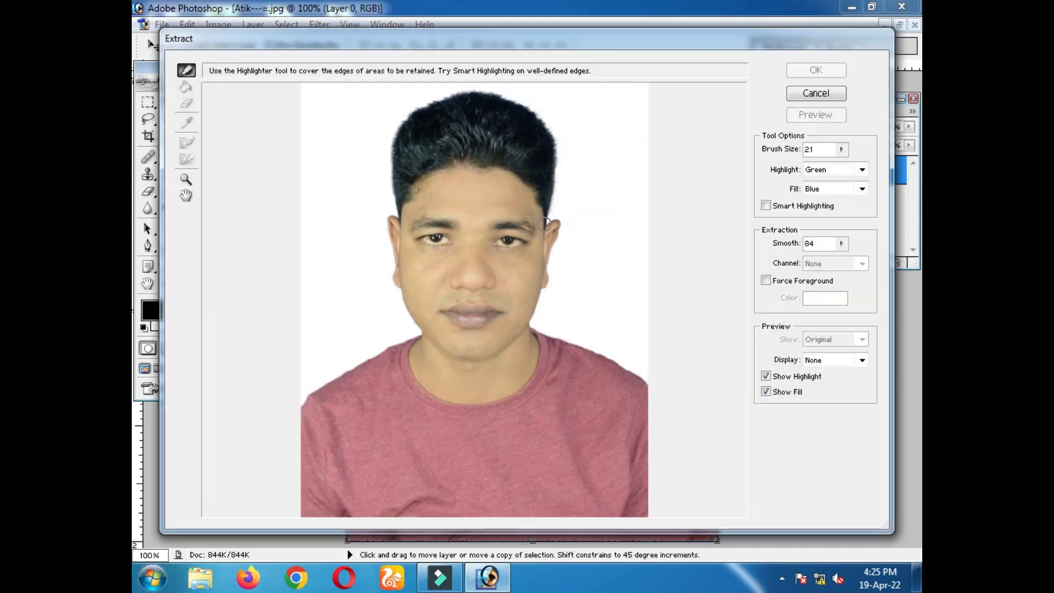
pyautogui.click(815, 92)
pyautogui.hotkey('ctrl', 'alt', 'z')
pyautogui.scroll(-5, 564, 298)
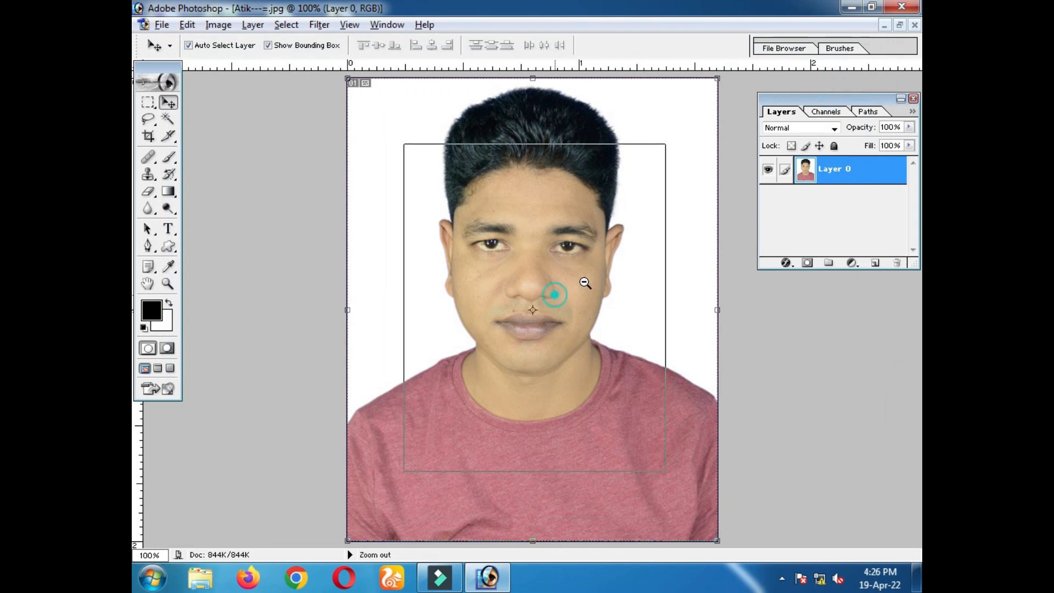
pyautogui.scroll(4, 641, 268)
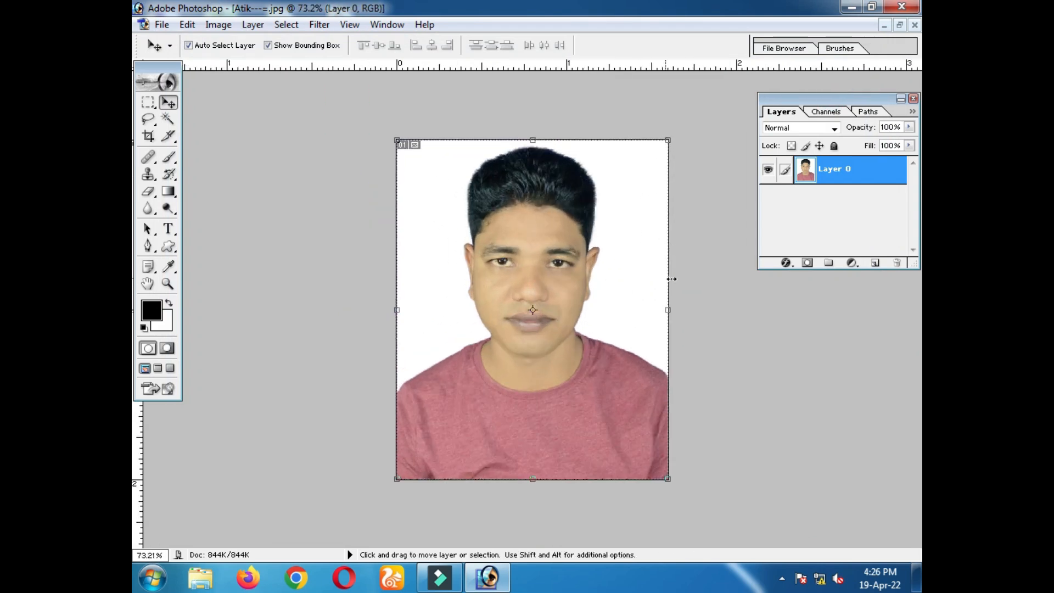
pyautogui.click(736, 306)
pyautogui.hotkey('ctrl', 'shift', 's')
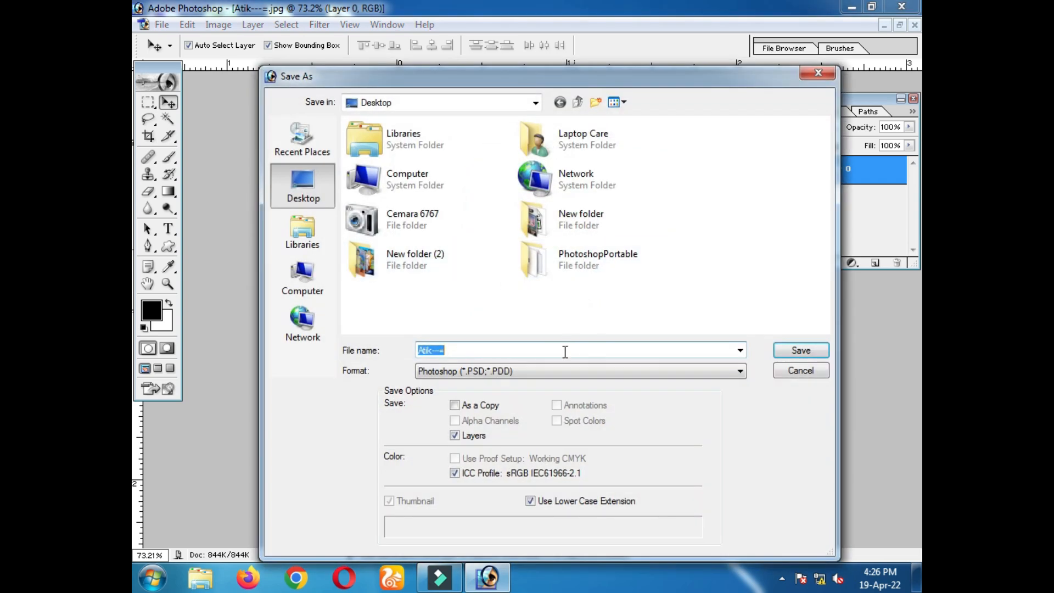
pyautogui.click(800, 371)
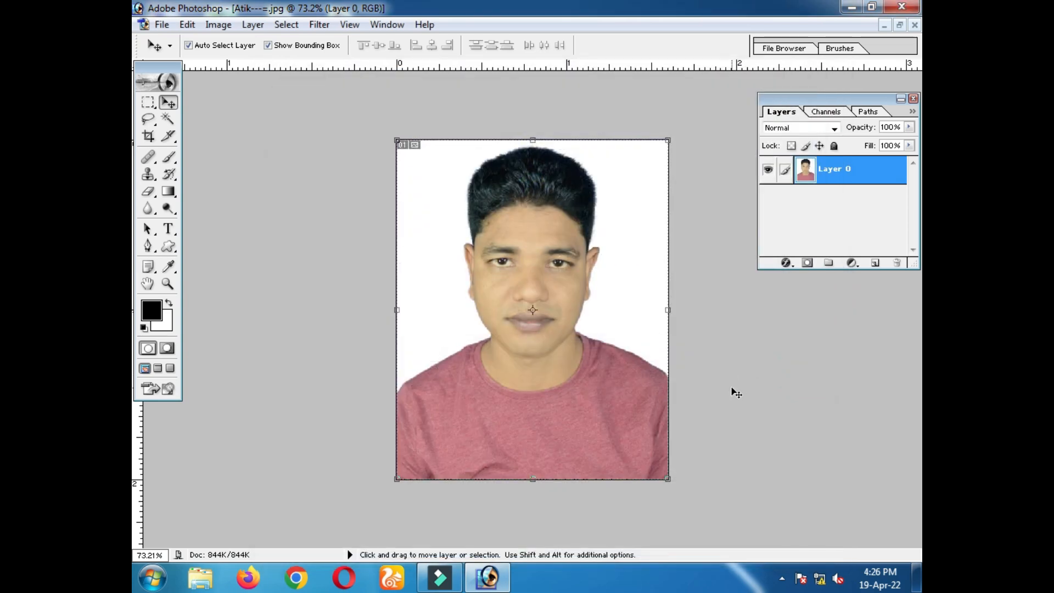
# Save the cropped portrait to the Desktop as a JPEG named 77777 at maximum quality 12
pyautogui.press('shift')
pyautogui.hotkey('ctrl', 'shift', 's')
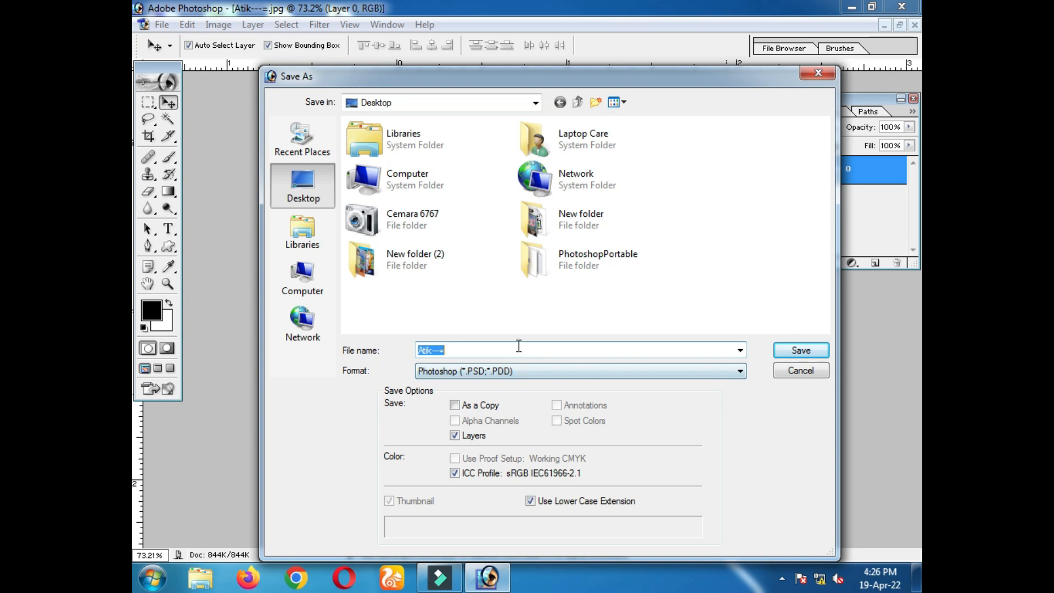
pyautogui.click(553, 371)
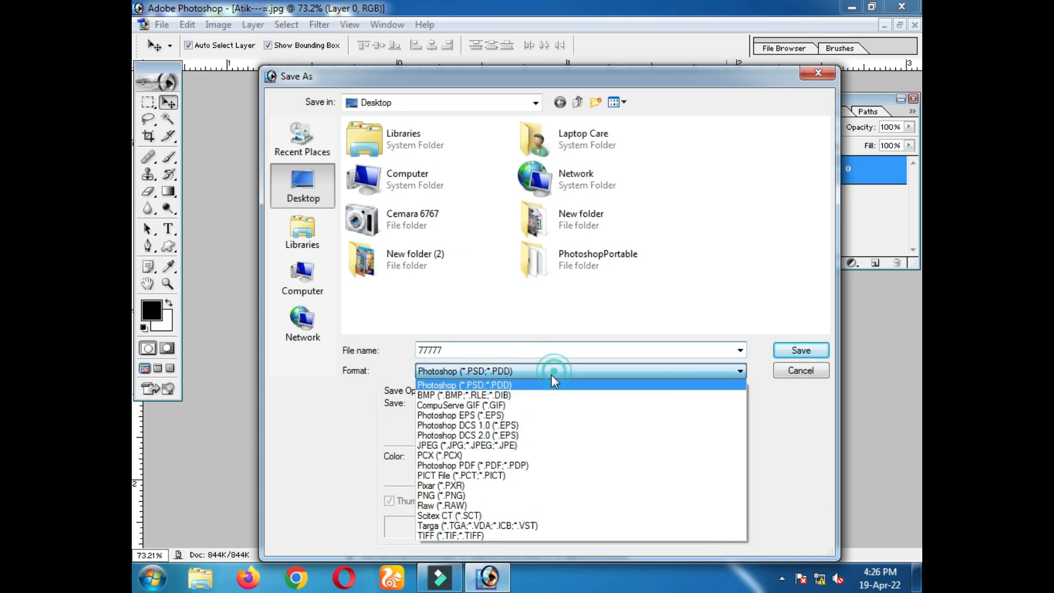
pyautogui.click(510, 446)
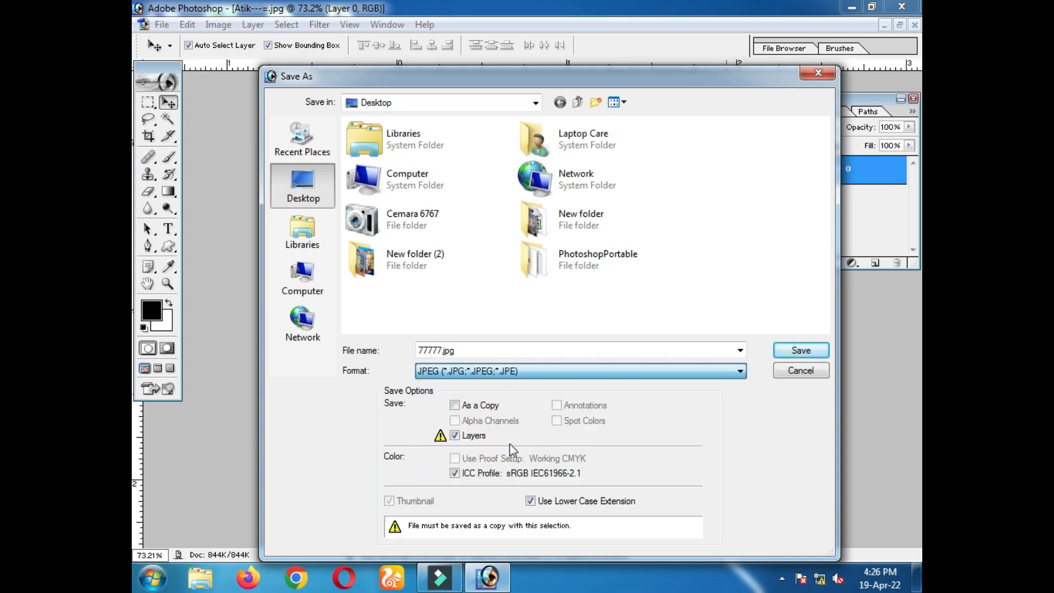
pyautogui.click(787, 347)
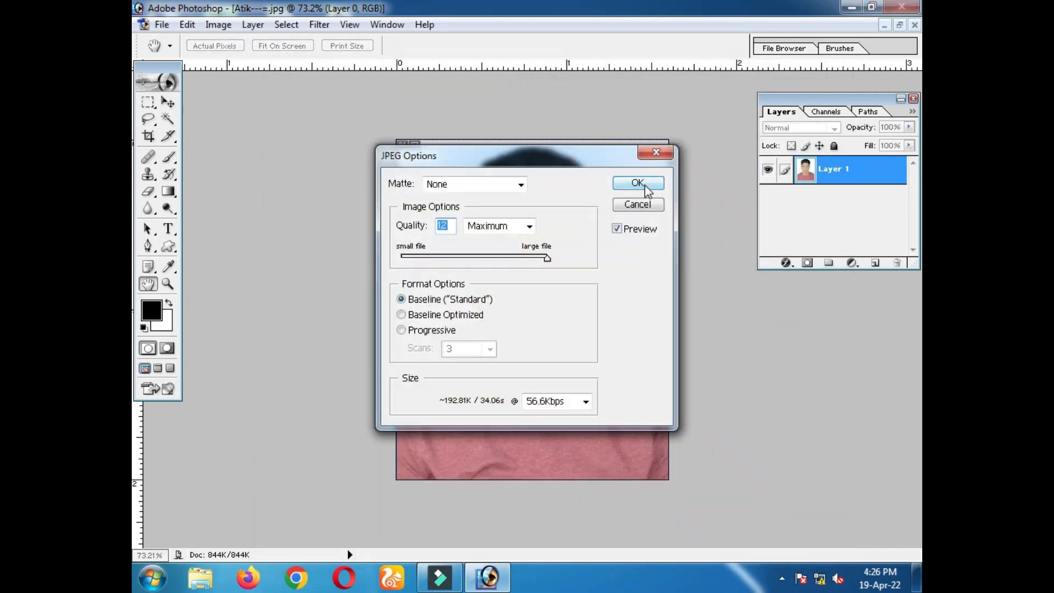
pyautogui.click(644, 185)
# Close the original photo without saving its changes, and open the 77777 JPEG from the Desktop in a maximized window
pyautogui.click(915, 25)
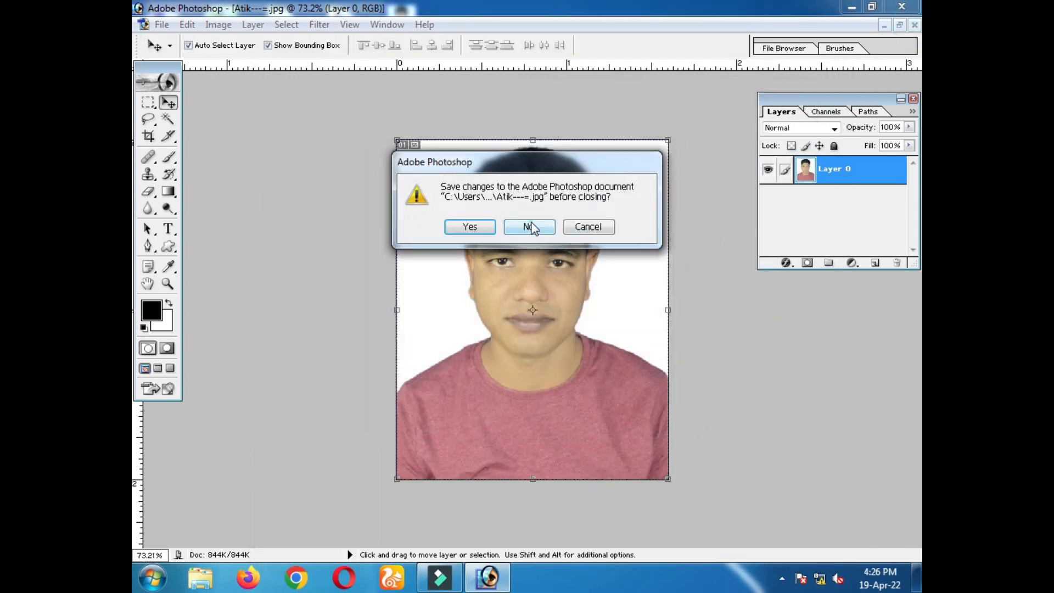
pyautogui.click(531, 227)
pyautogui.doubleClick(562, 243)
pyautogui.click(661, 302)
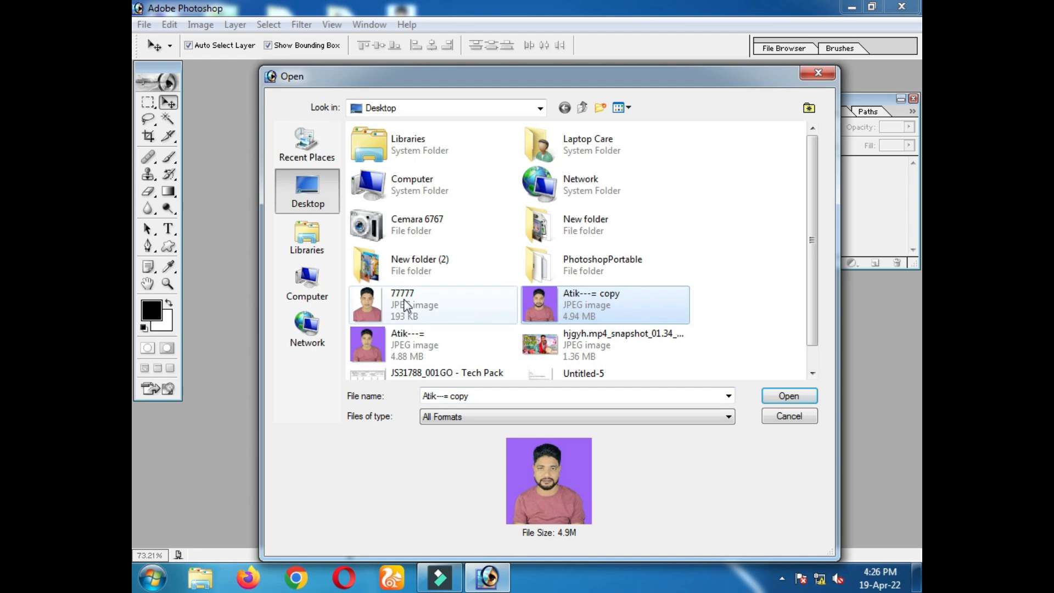
pyautogui.doubleClick(374, 302)
pyautogui.moveTo(346, 83); pyautogui.dragTo(500, 127)
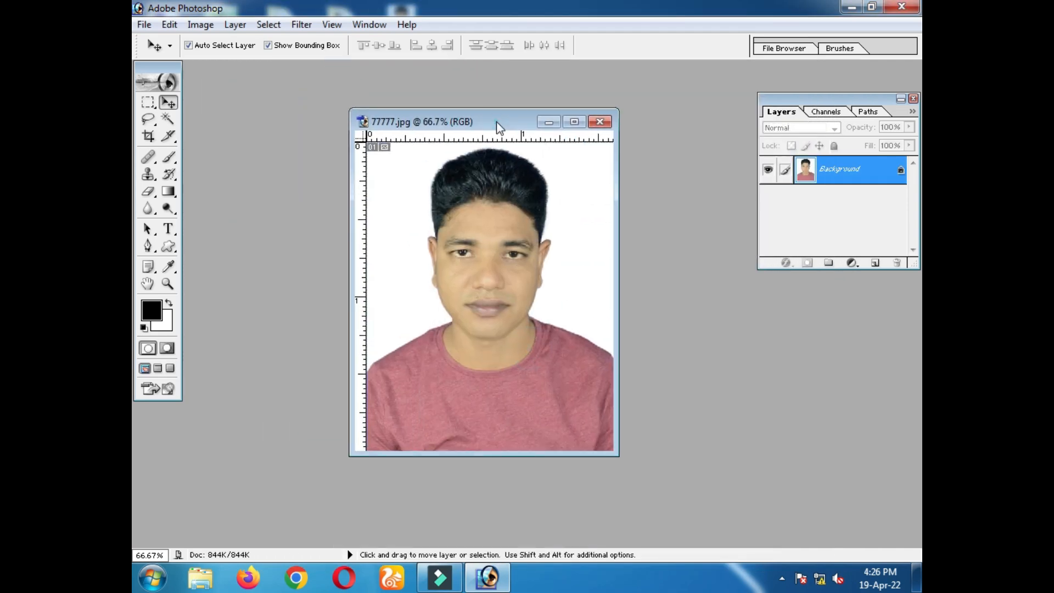
pyautogui.doubleClick(499, 122)
pyautogui.hotkey('ctrl', '-')
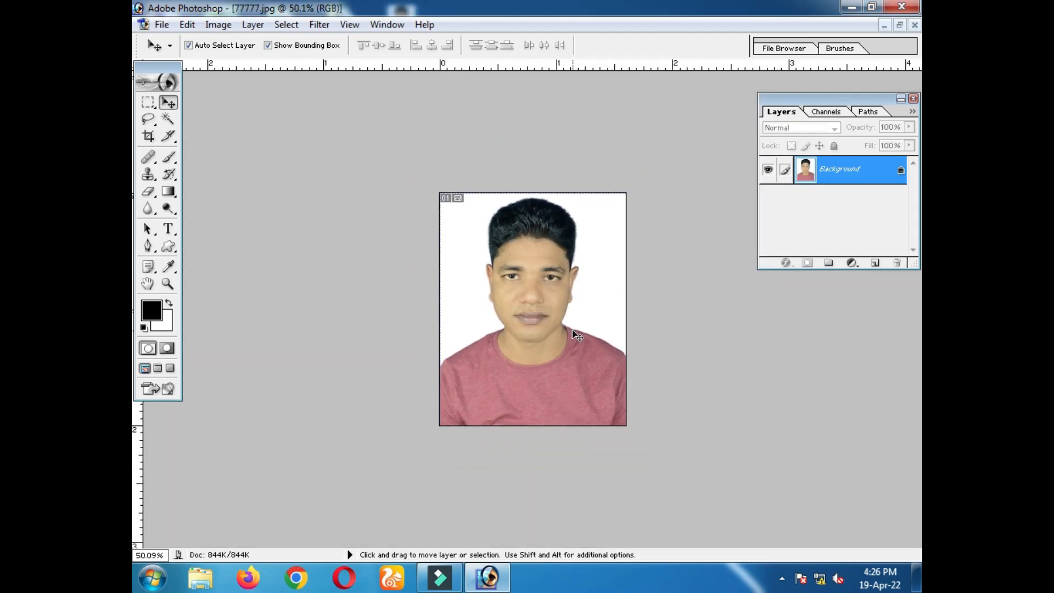
pyautogui.scroll(2, 551, 326)
pyautogui.scroll(1, 551, 328)
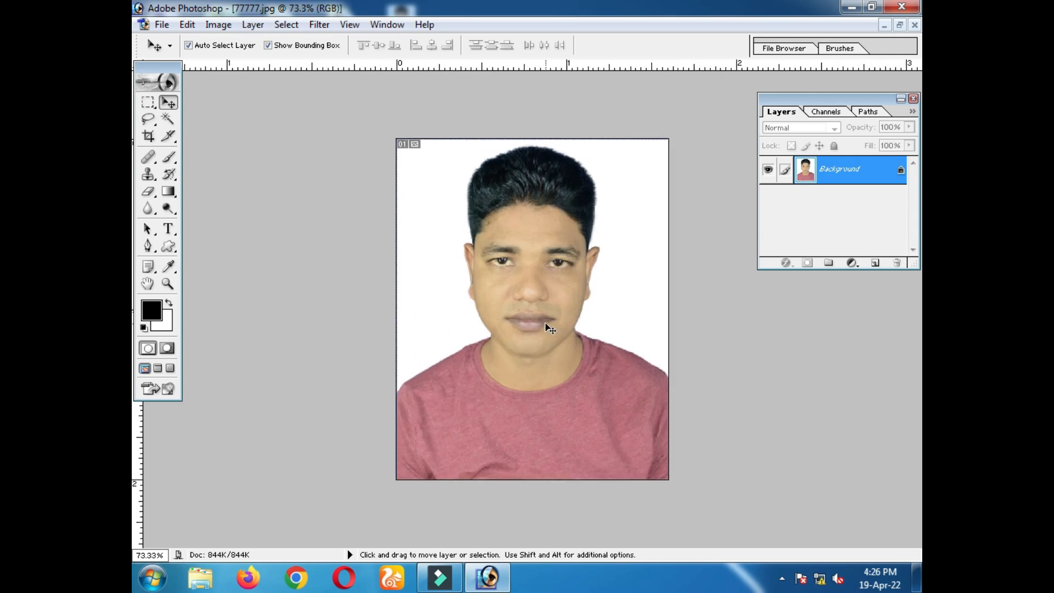
# Create a white A4 RGB document at 300 pixels/inch and copy the portrait from 77777.jpg into it
pyautogui.hotkey('ctrl', 'n')
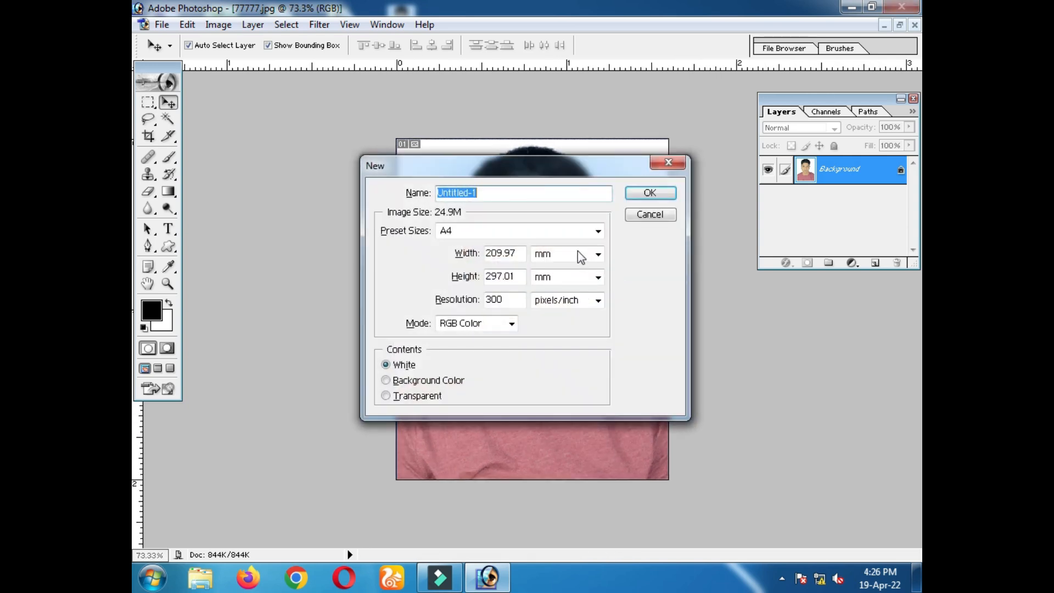
pyautogui.click(662, 193)
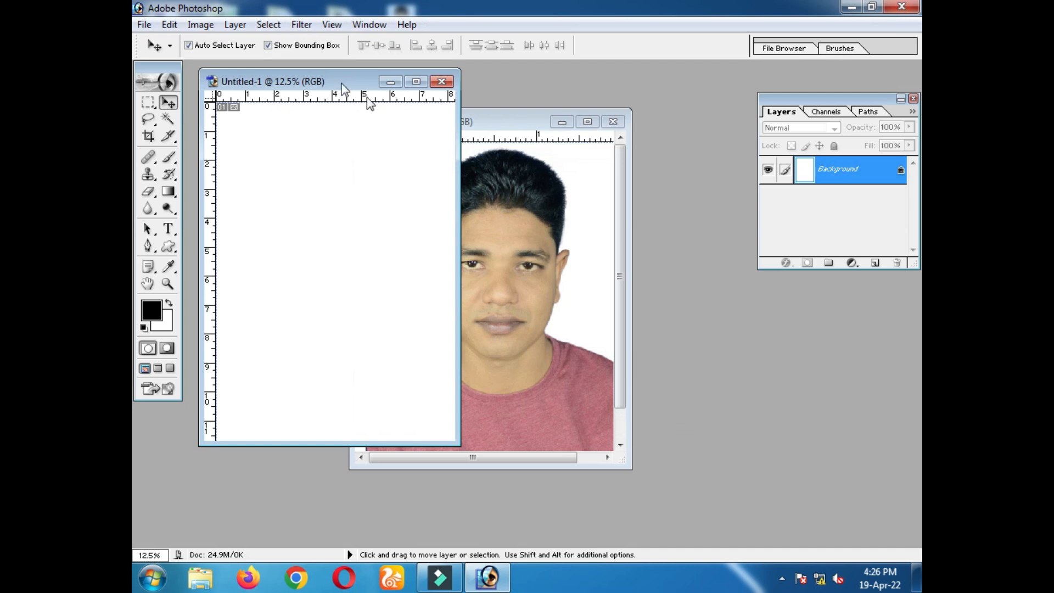
pyautogui.moveTo(492, 118); pyautogui.dragTo(577, 136)
pyautogui.click(588, 242)
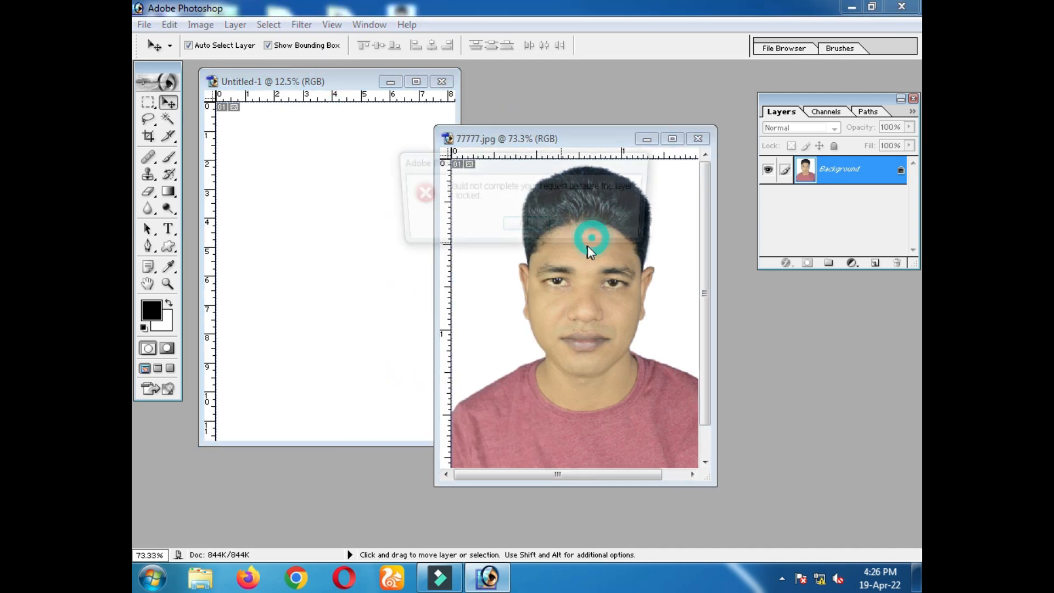
pyautogui.click(526, 226)
pyautogui.moveTo(571, 254); pyautogui.dragTo(360, 230)
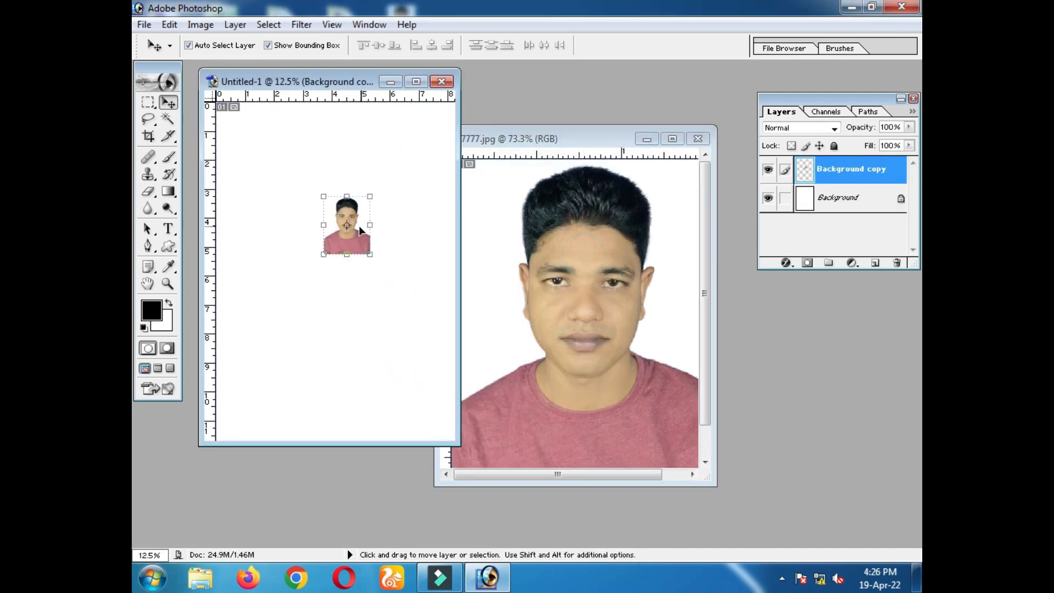
# Maximize the new A4 document and move the portrait into the page's upper-left corner
pyautogui.doubleClick(358, 85)
pyautogui.keyDown('ctrl'); pyautogui.click(550, 252); pyautogui.keyUp('ctrl')
pyautogui.keyDown('ctrl'); pyautogui.click(552, 253); pyautogui.keyUp('ctrl')
pyautogui.keyDown('ctrl'); pyautogui.click(552, 255); pyautogui.keyUp('ctrl')
pyautogui.moveTo(553, 356); pyautogui.dragTo(417, 221)
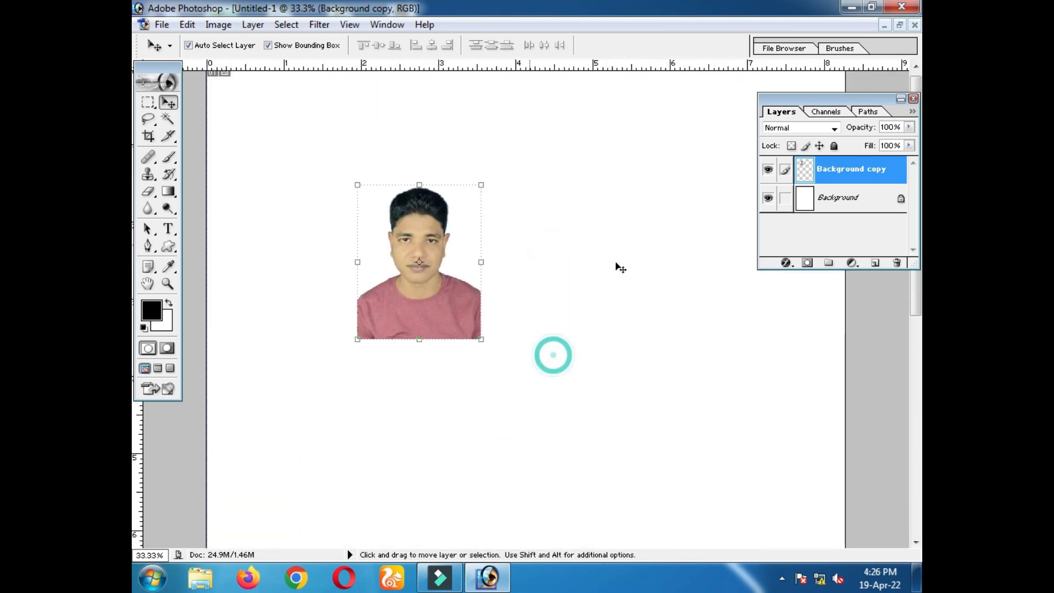
pyautogui.click(618, 264)
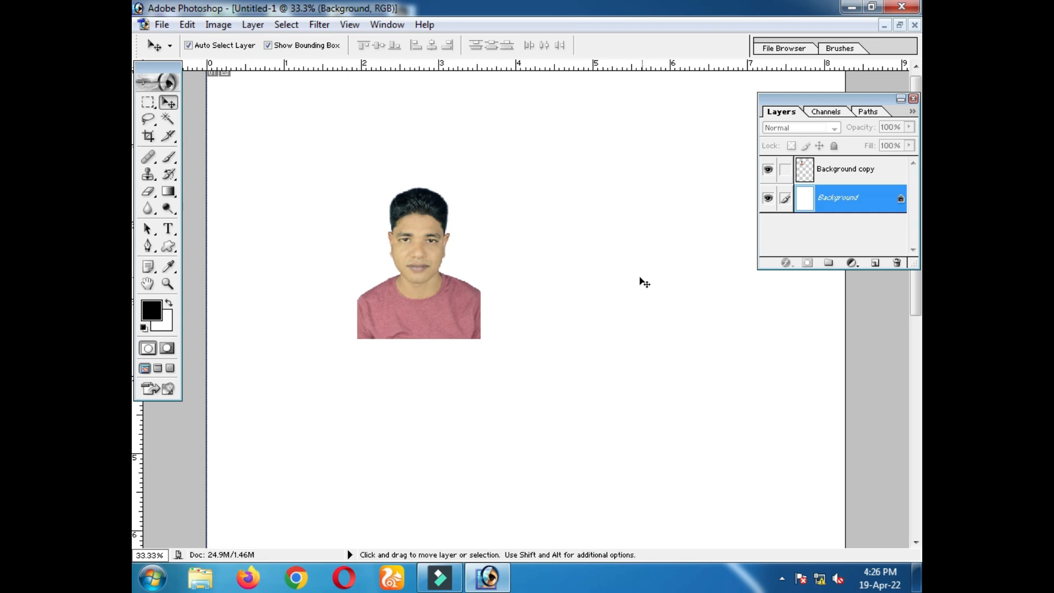
pyautogui.moveTo(416, 289); pyautogui.dragTo(372, 273)
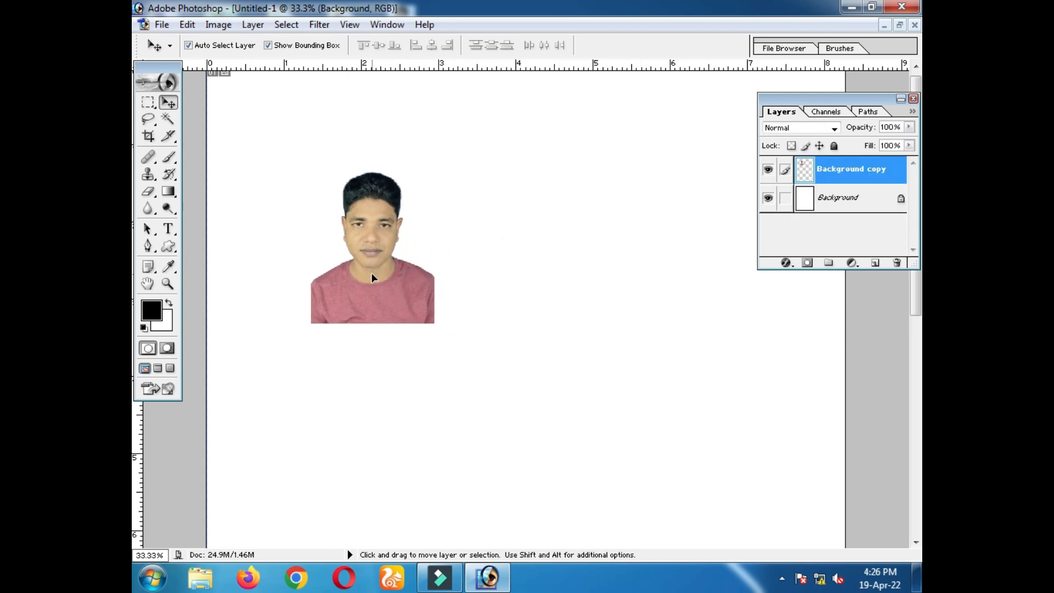
pyautogui.moveTo(372, 273); pyautogui.dragTo(381, 279)
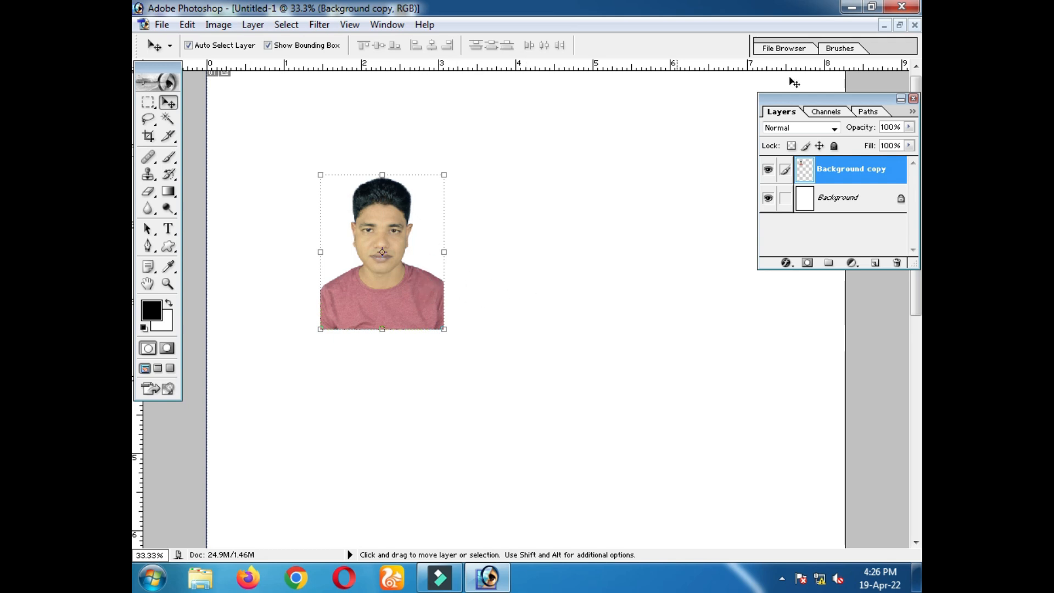
pyautogui.moveTo(410, 280); pyautogui.dragTo(301, 171)
# Duplicate the portrait three times to form a spaced row along the page's top edge, and merge the four photos into one layer
pyautogui.moveTo(259, 203); pyautogui.dragTo(659, 202)
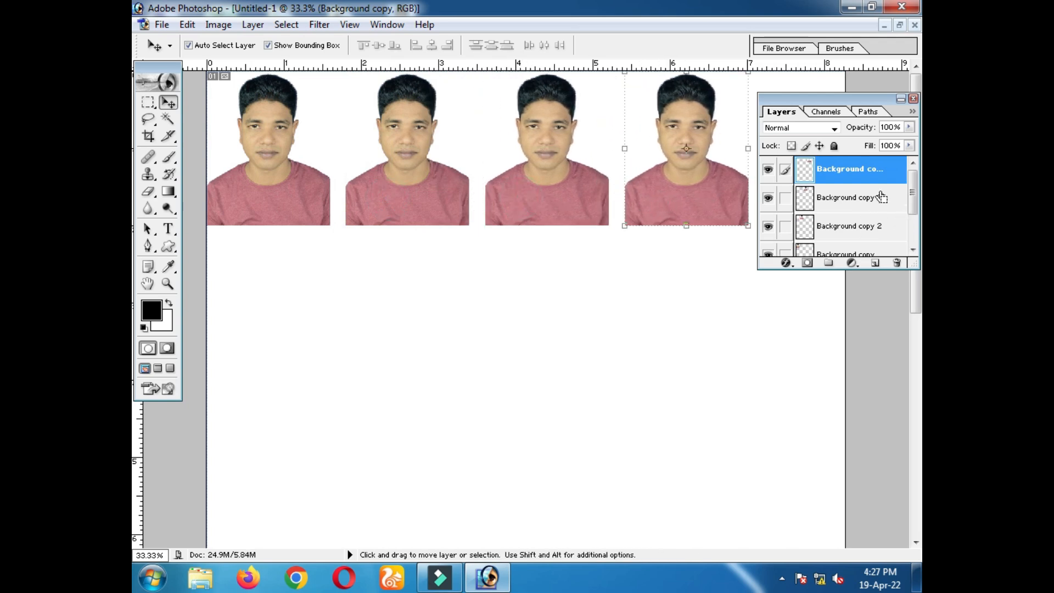
pyautogui.hotkey('ctrl', 'e')
pyautogui.hotkey('ctrl', 'e')
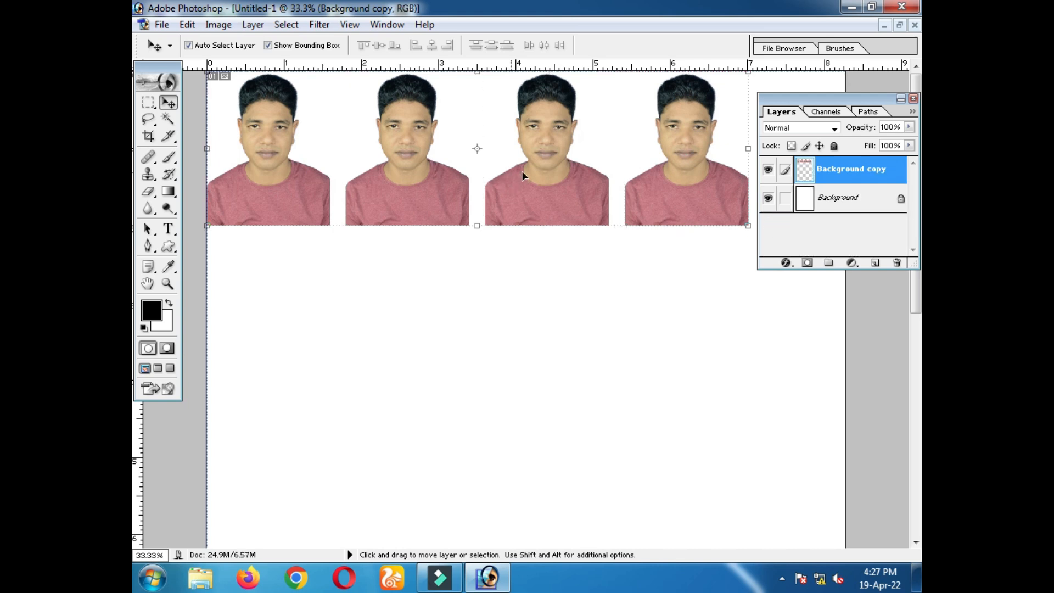
# Move the photo row slightly inward from the page's left and top edges, and shift the Layers palette clear of it
pyautogui.moveTo(546, 179); pyautogui.dragTo(555, 177)
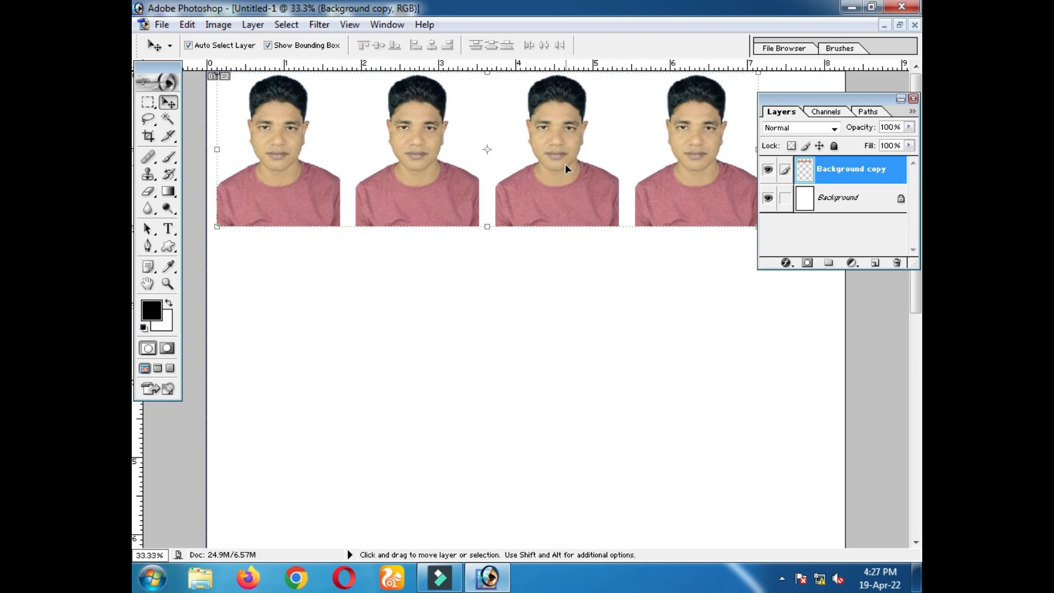
pyautogui.press('Left')
pyautogui.press('Left')
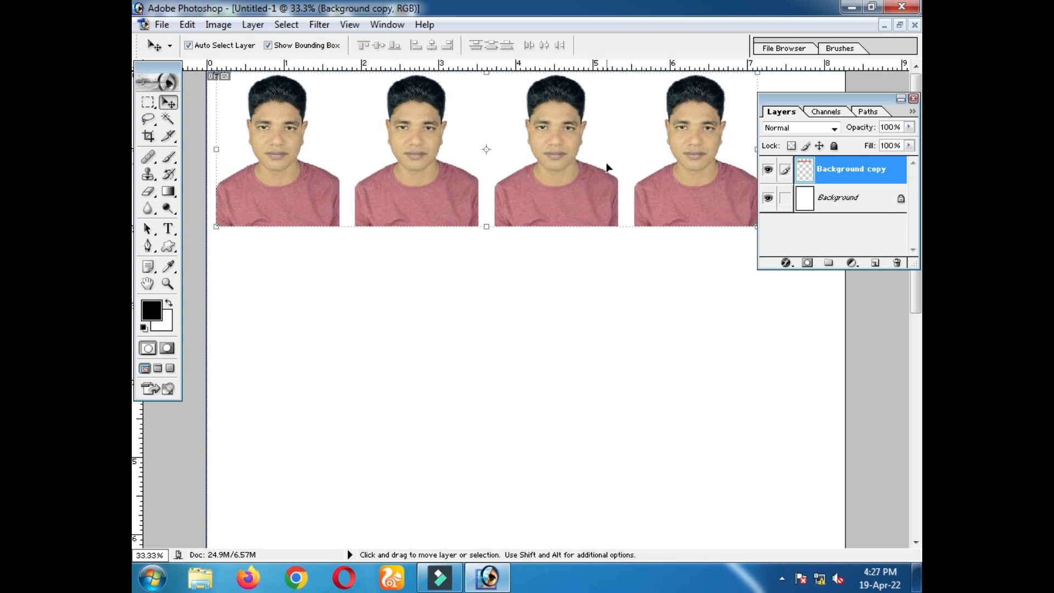
pyautogui.press('Right')
pyautogui.press('Down')
pyautogui.press('Down')
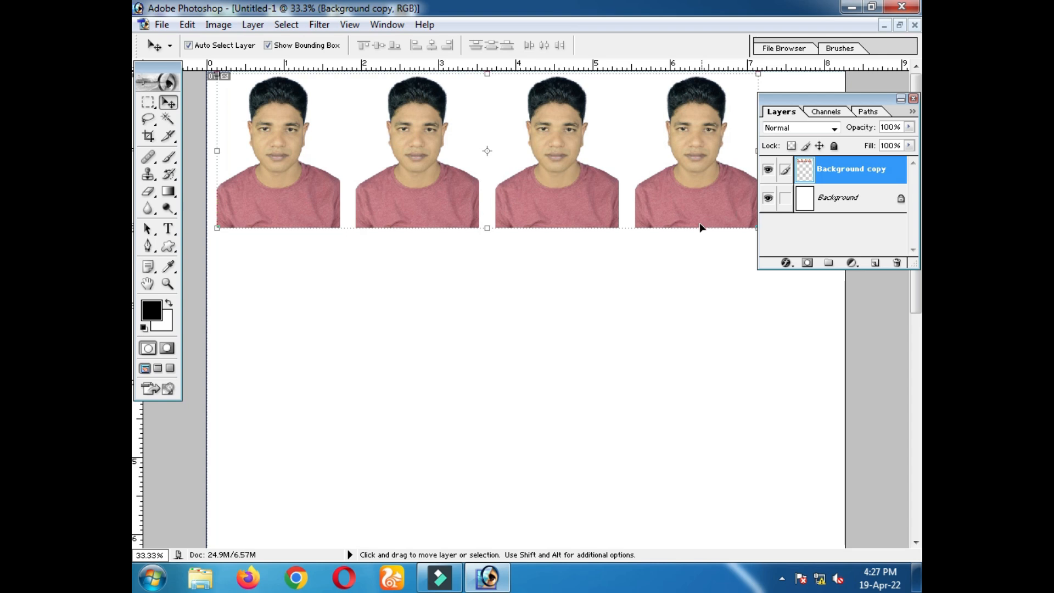
pyautogui.moveTo(854, 268); pyautogui.dragTo(854, 305)
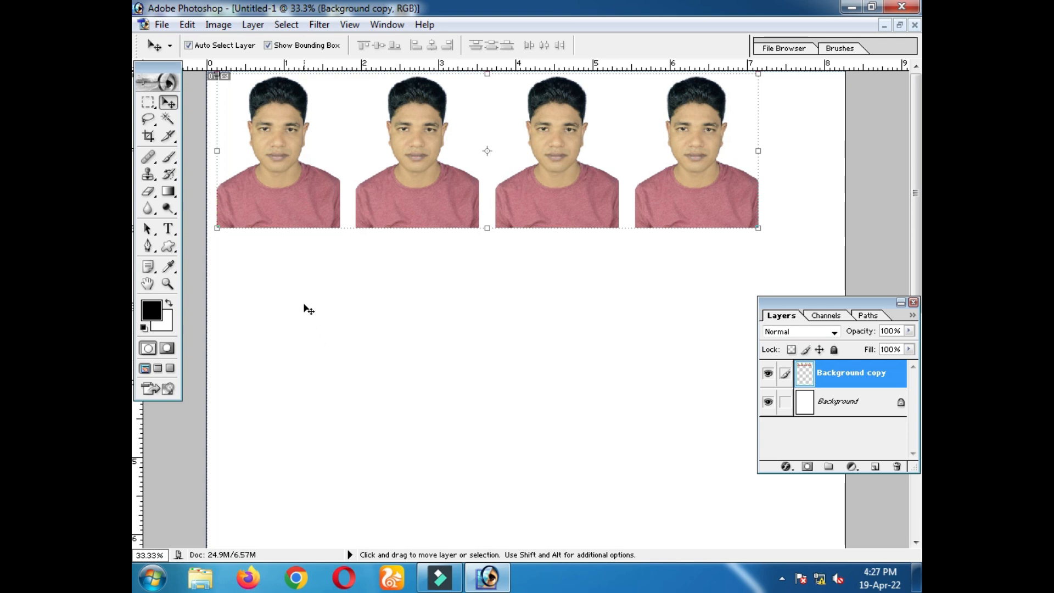
pyautogui.click(539, 311)
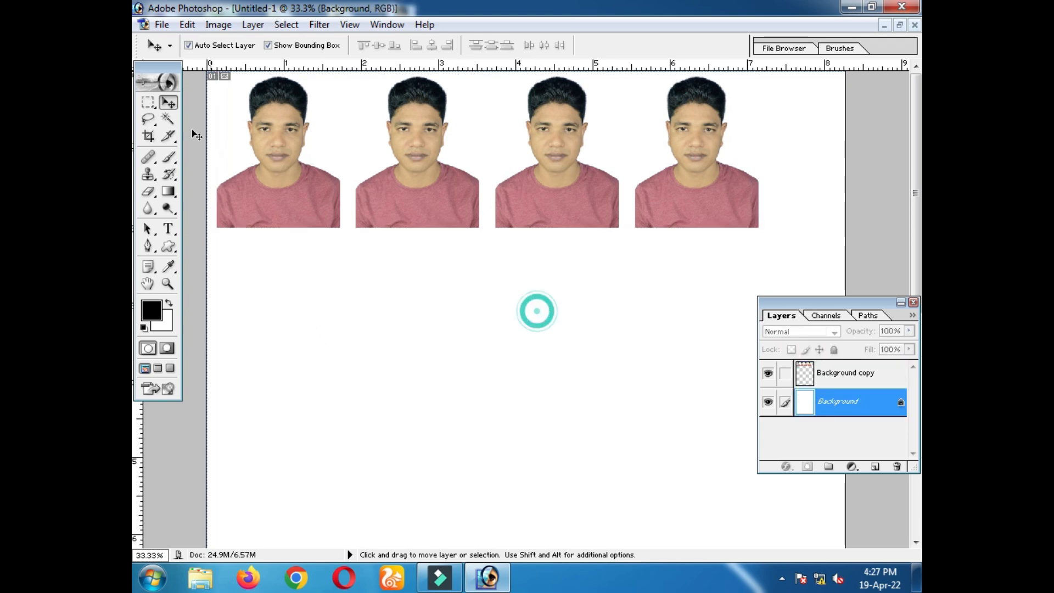
pyautogui.click(169, 119)
pyautogui.click(458, 307)
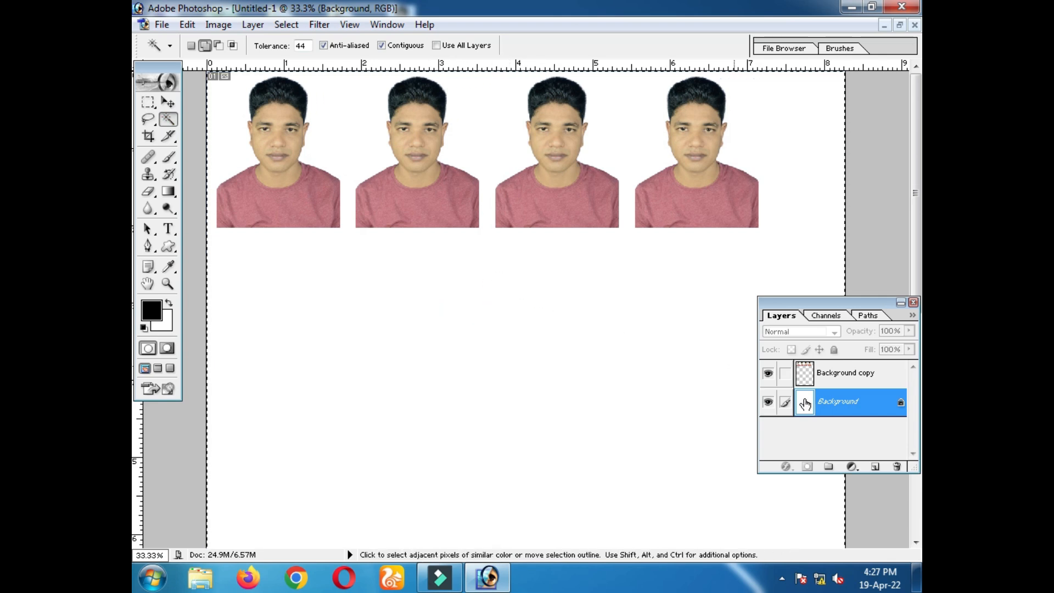
pyautogui.click(840, 379)
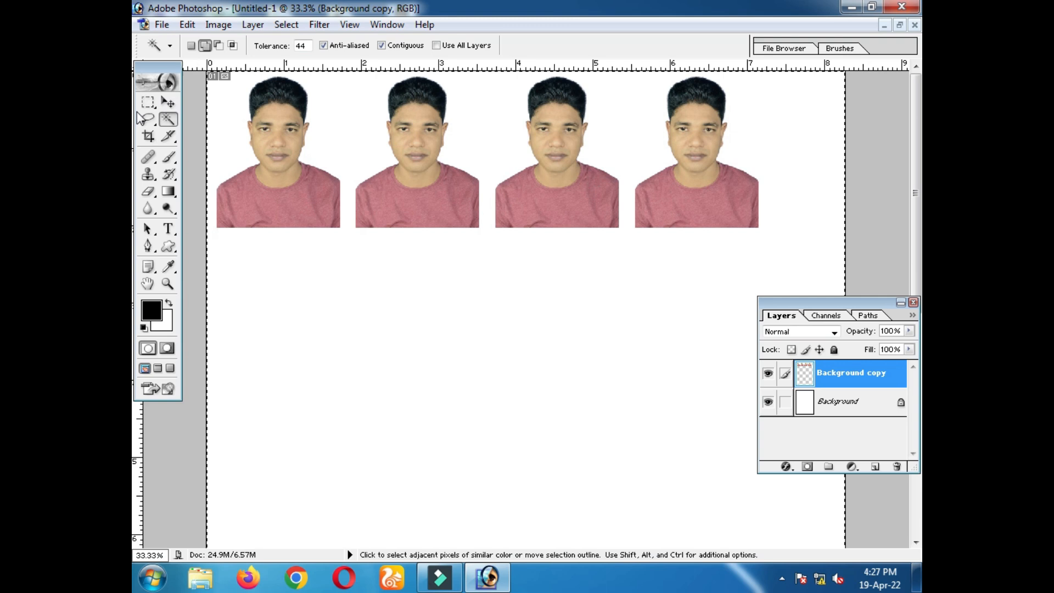
pyautogui.click(147, 102)
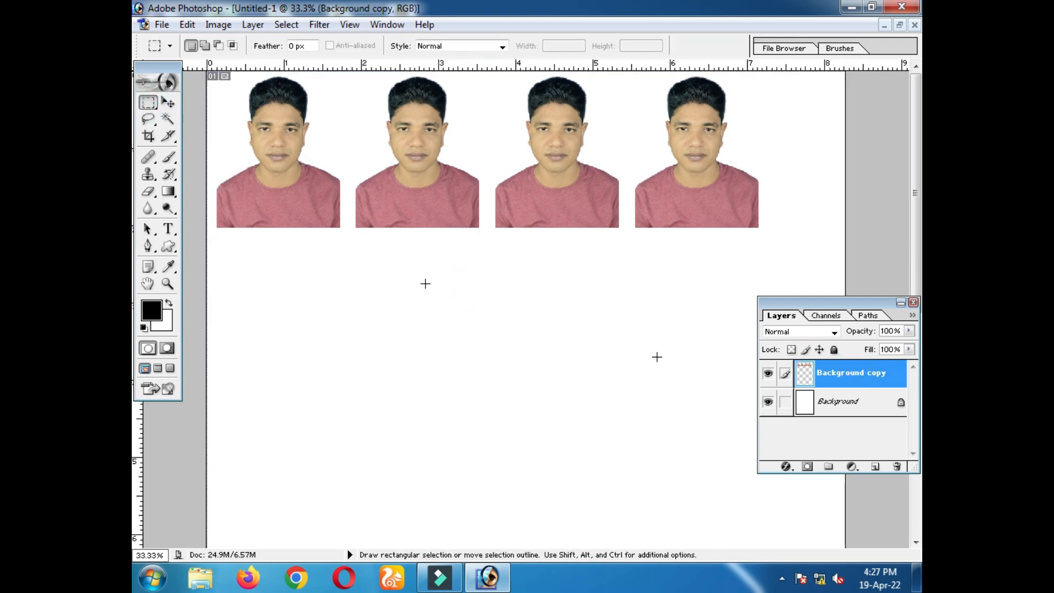
# Select the four photos by picking the empty area around them with the Magic Wand and inverting the selection
pyautogui.click(167, 120)
pyautogui.click(474, 296)
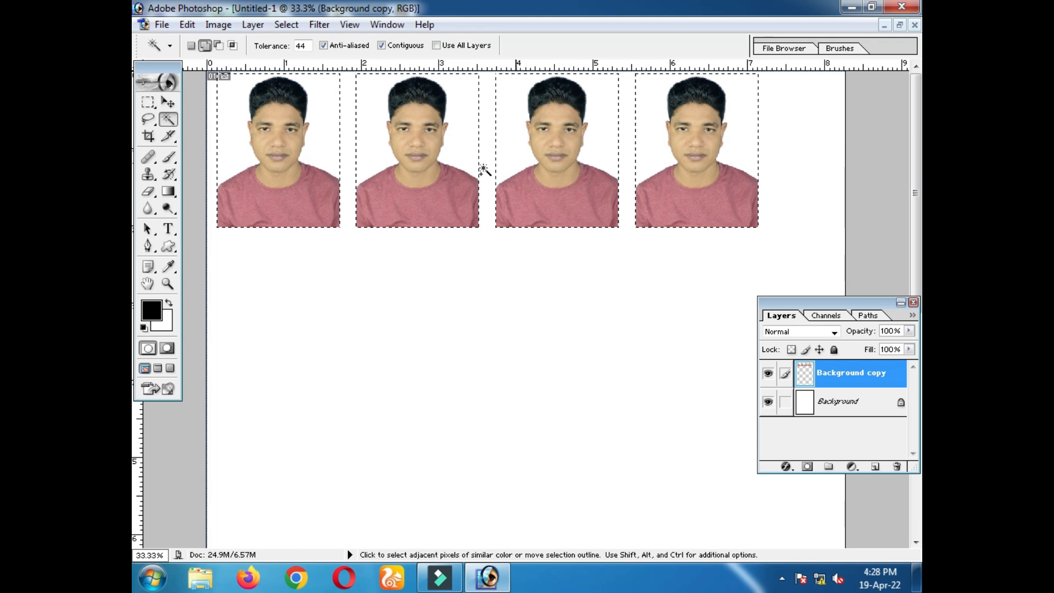
pyautogui.rightClick(540, 195)
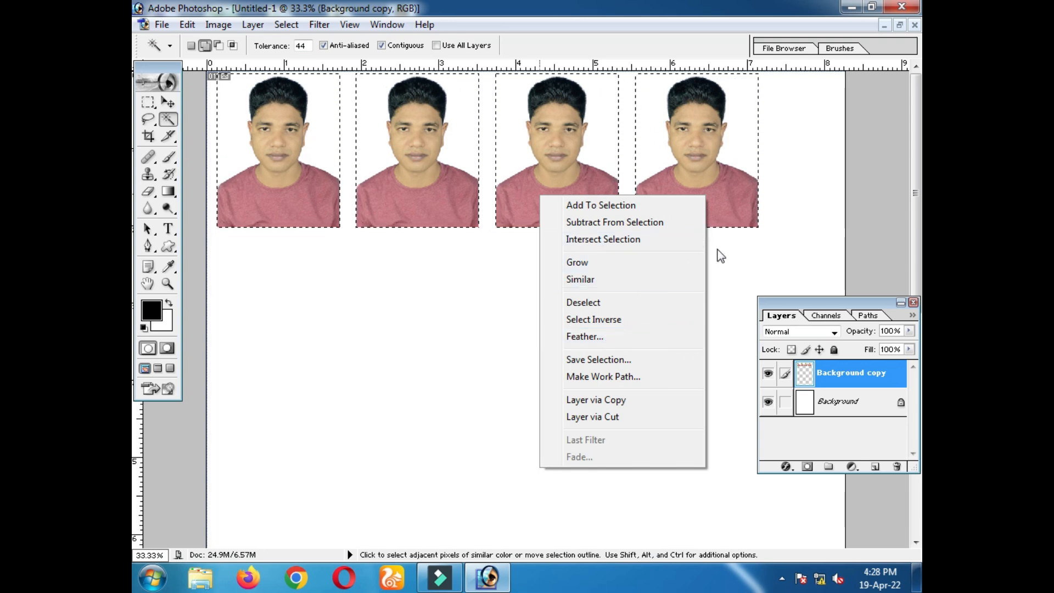
pyautogui.click(898, 130)
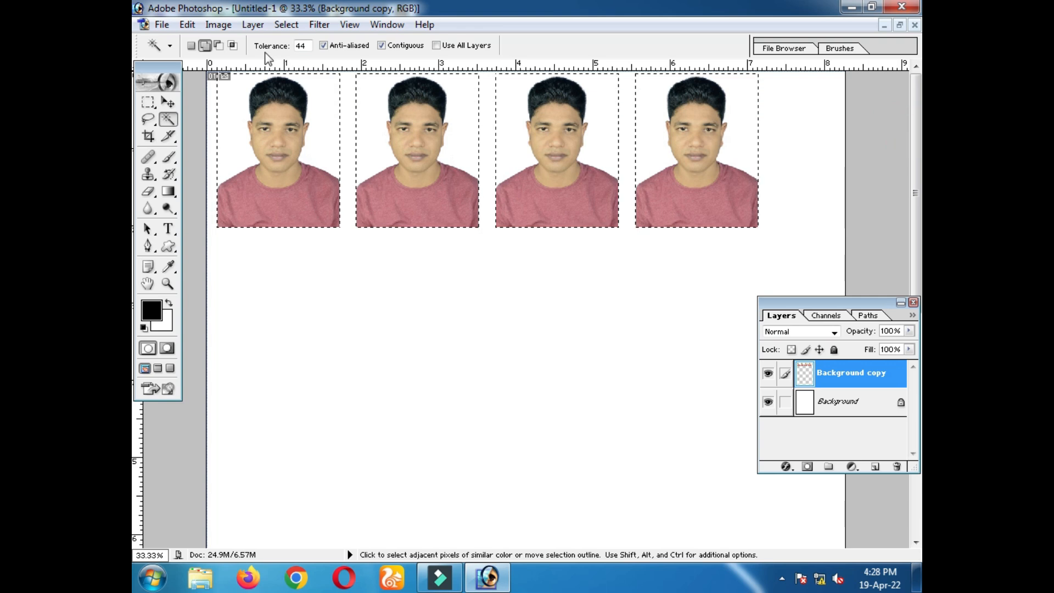
# Apply a 5 px black stroke centred on the selection edges of the four photos, and clear the selection
pyautogui.click(218, 24)
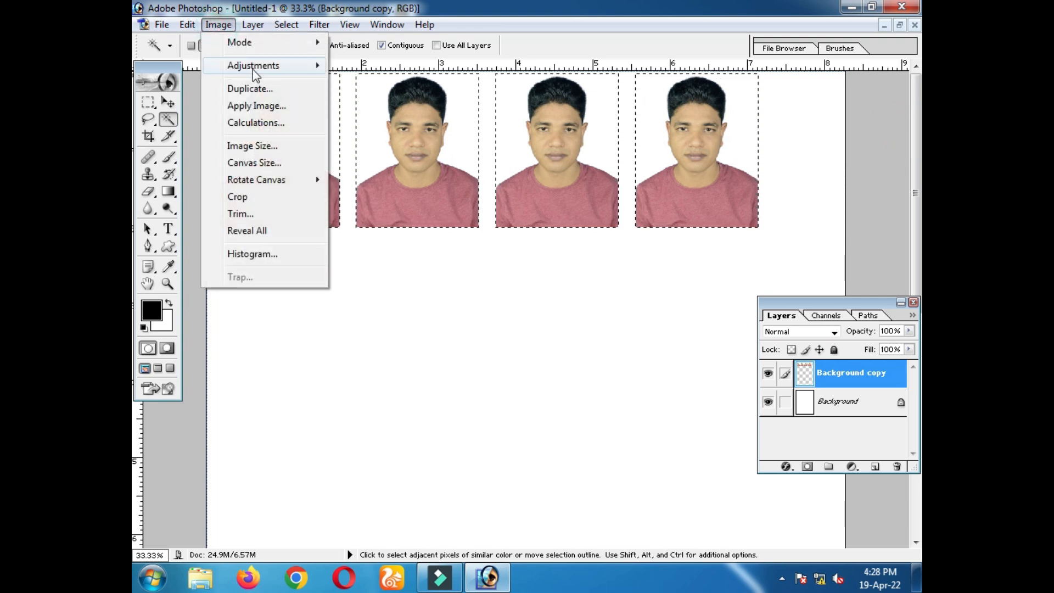
pyautogui.moveTo(255, 68)
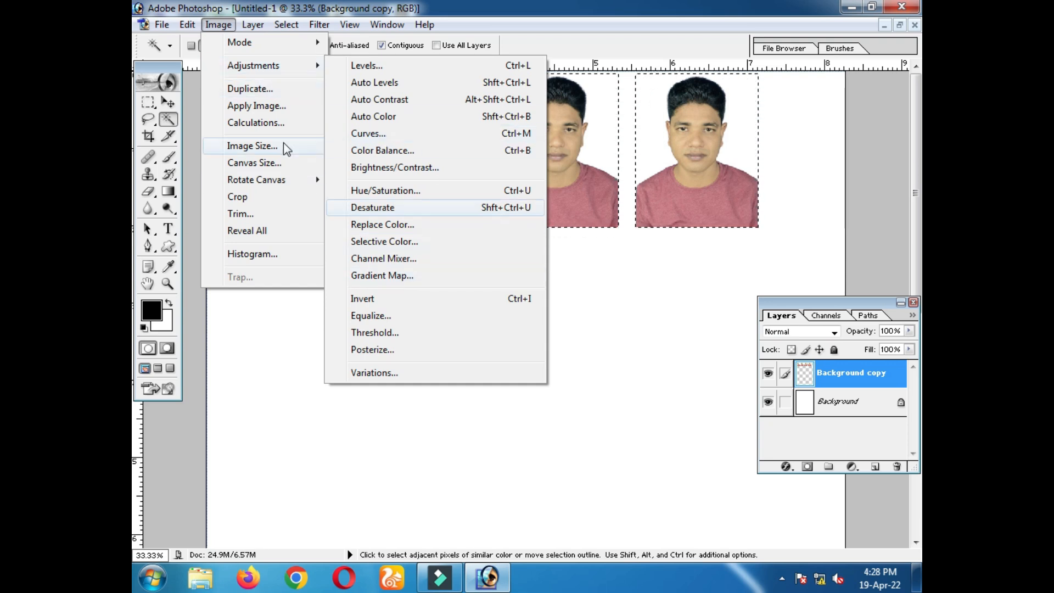
pyautogui.moveTo(277, 184)
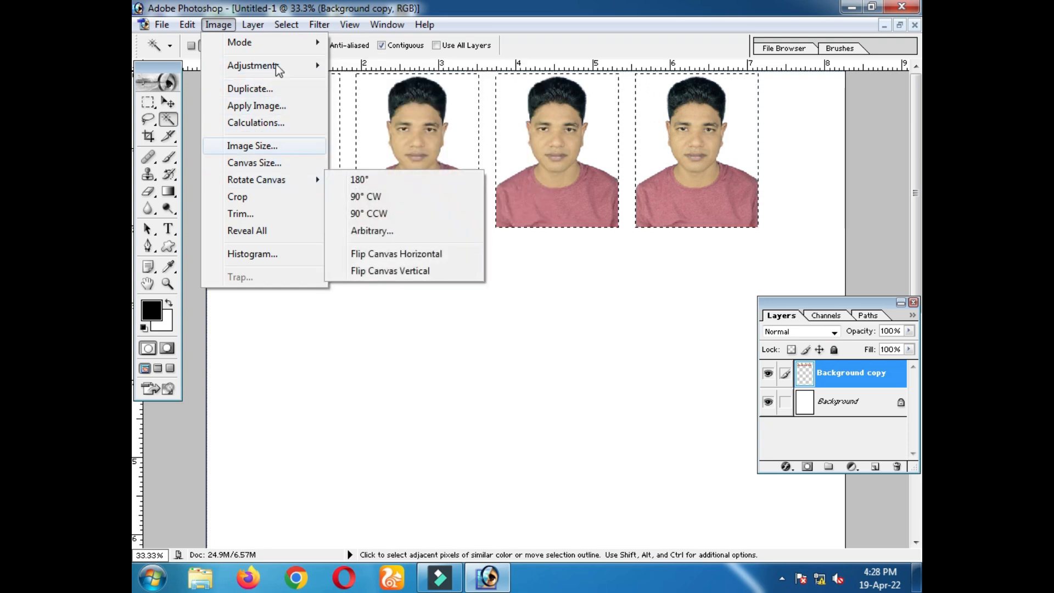
pyautogui.moveTo(192, 28)
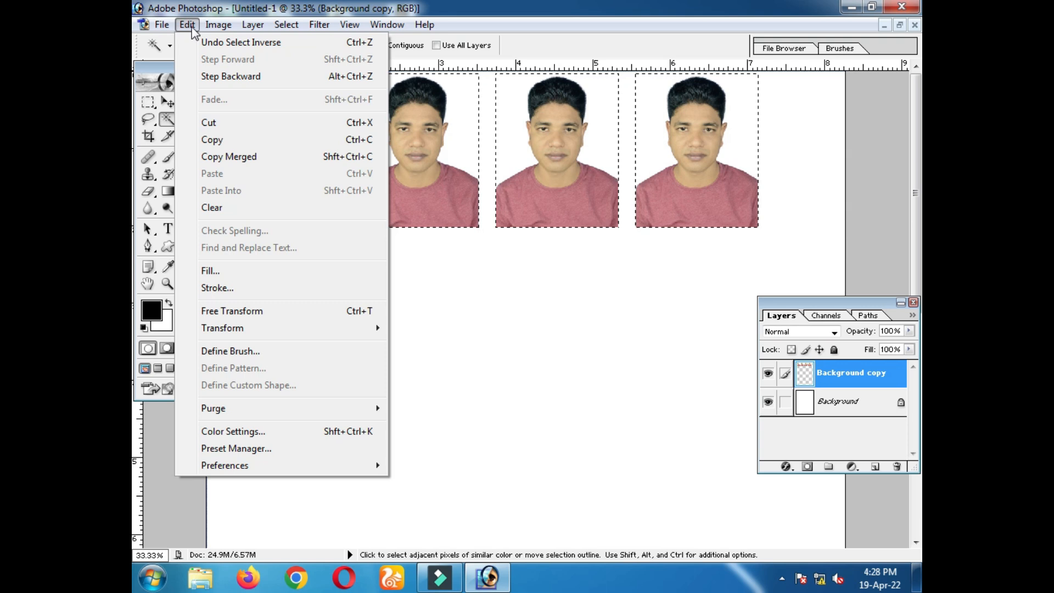
pyautogui.click(231, 288)
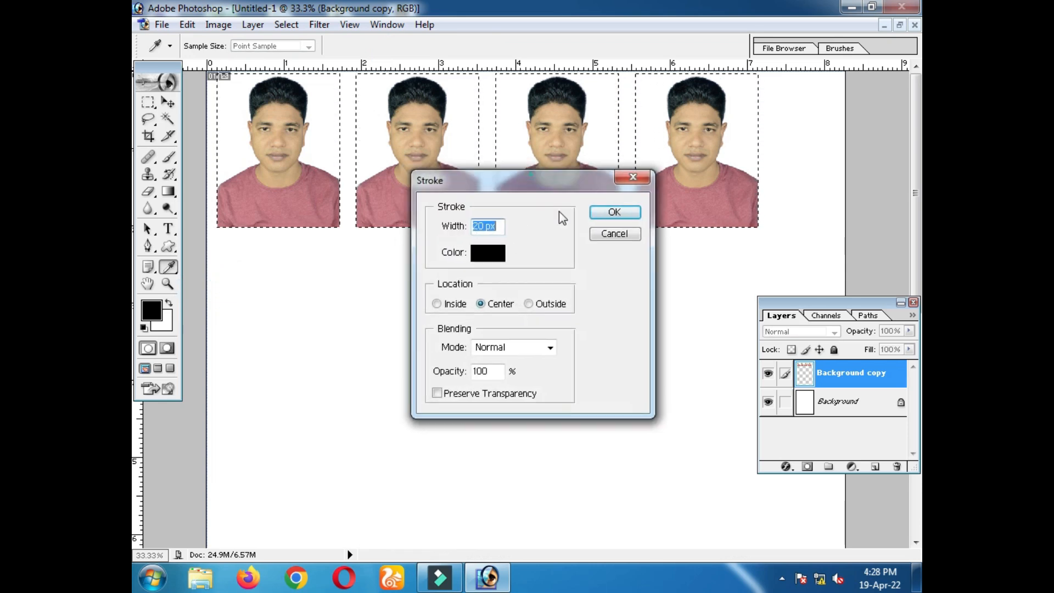
pyautogui.moveTo(549, 175); pyautogui.dragTo(625, 260)
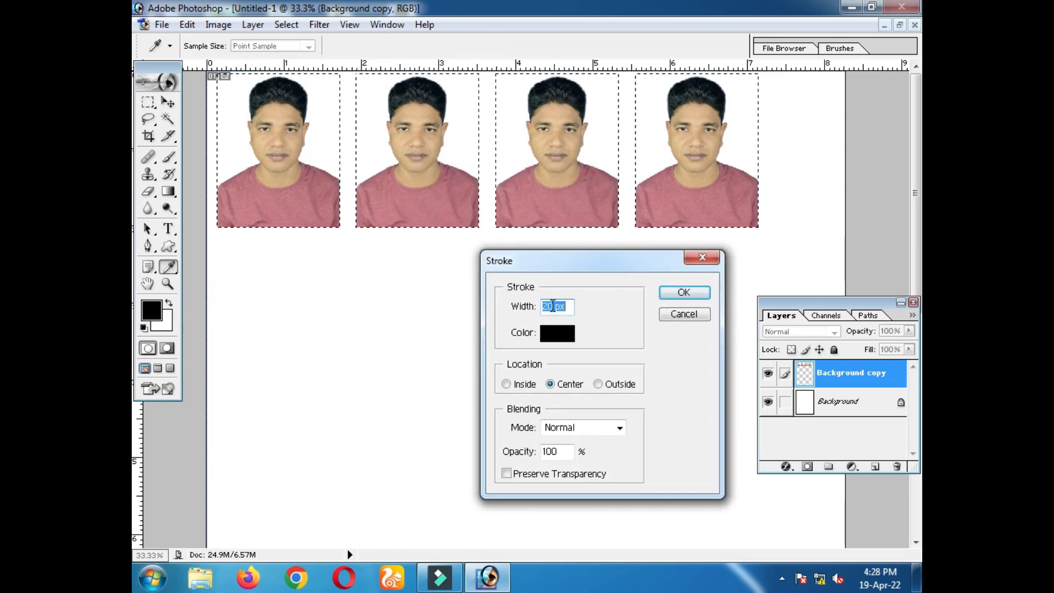
pyautogui.moveTo(553, 304); pyautogui.dragTo(541, 308)
pyautogui.write('5')
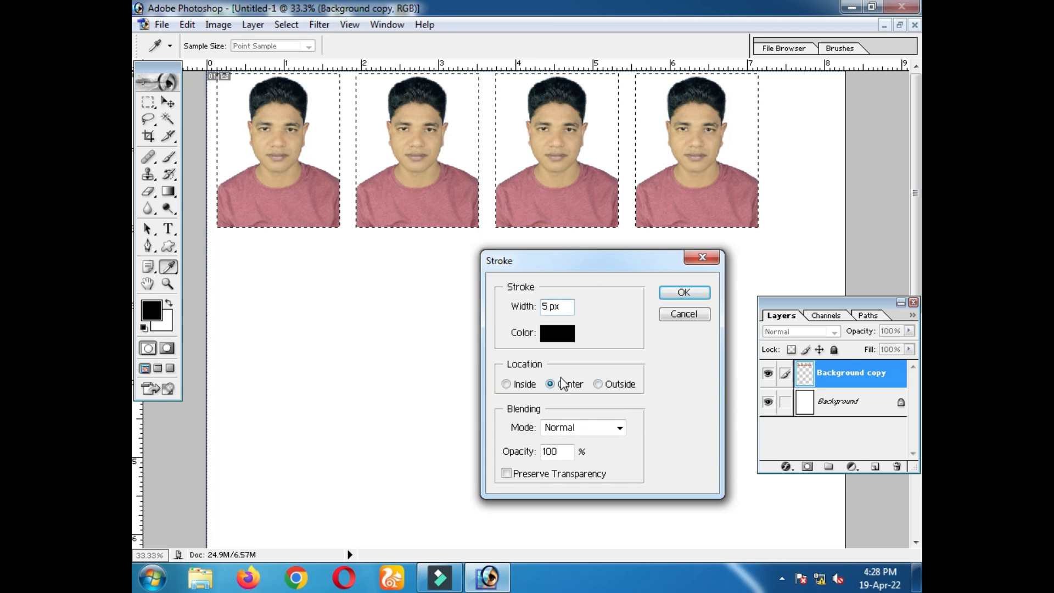
pyautogui.click(684, 295)
pyautogui.press('w')
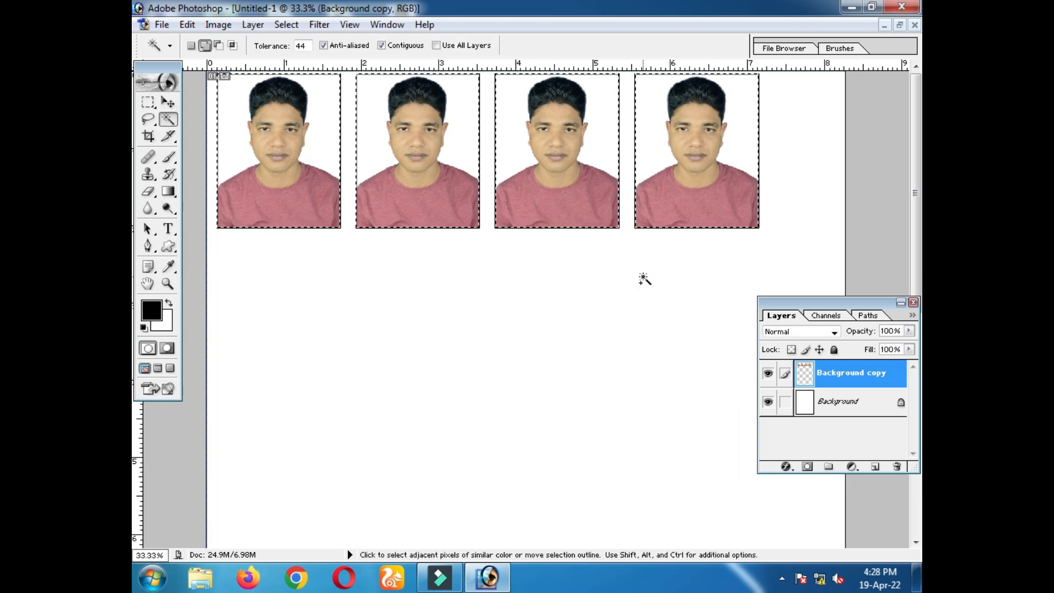
pyautogui.click(147, 105)
pyautogui.click(440, 300)
# Examine the black borders around the photos up close, and return to the view of the whole row
pyautogui.keyDown('ctrl'); pyautogui.click(420, 142); pyautogui.keyUp('ctrl')
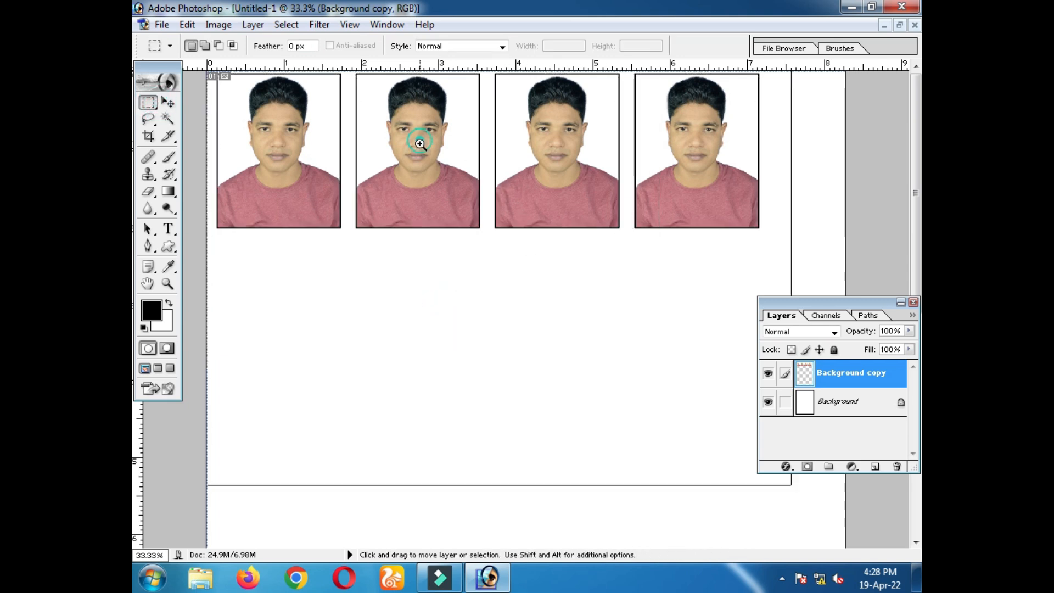
pyautogui.keyDown('ctrl'); pyautogui.click(421, 145); pyautogui.keyUp('ctrl')
pyautogui.keyDown('ctrl'); pyautogui.click(495, 236); pyautogui.keyUp('ctrl')
pyautogui.keyDown('ctrl'); pyautogui.click(405, 311); pyautogui.keyUp('ctrl')
pyautogui.keyDown('ctrl'); pyautogui.click(489, 196); pyautogui.keyUp('ctrl')
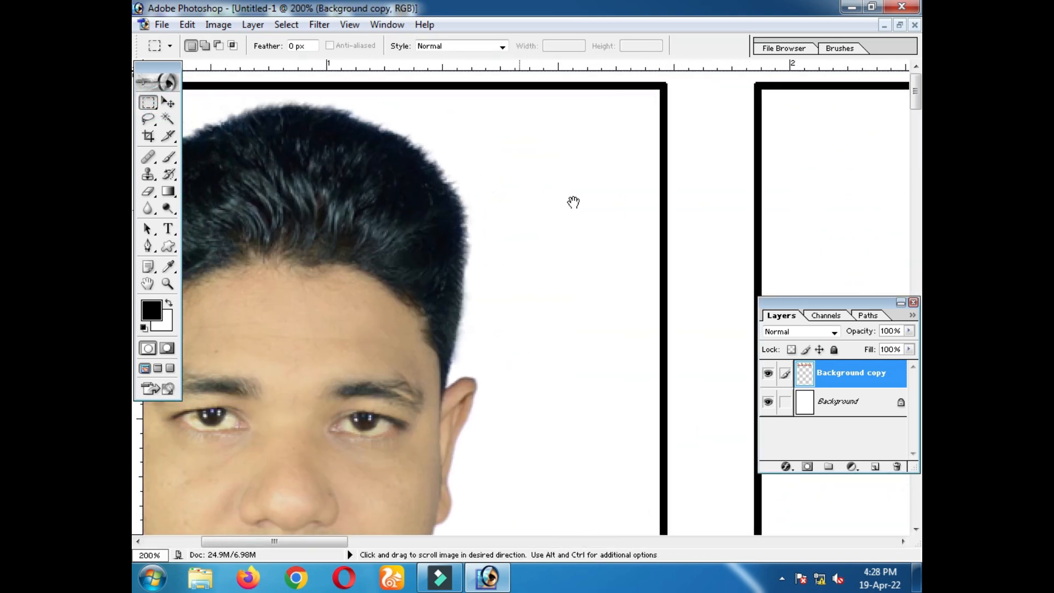
pyautogui.keyDown('ctrl'); pyautogui.keyDown('alt'); pyautogui.click(632, 218); pyautogui.keyUp('alt'); pyautogui.keyUp('ctrl')
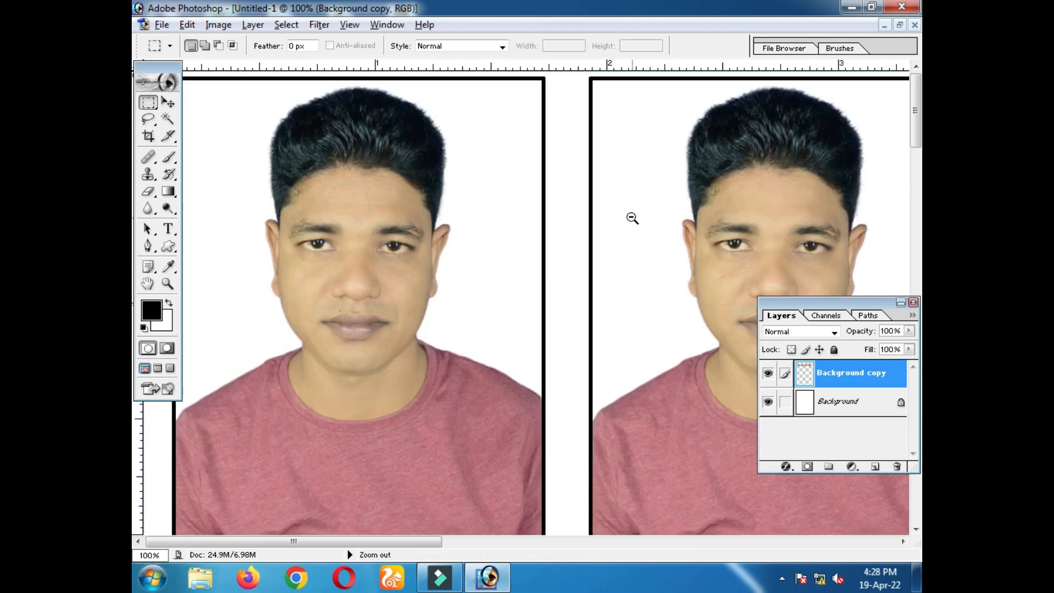
pyautogui.keyDown('ctrl'); pyautogui.keyDown('alt'); pyautogui.click(690, 257); pyautogui.keyUp('alt'); pyautogui.keyUp('ctrl')
pyautogui.keyDown('ctrl'); pyautogui.keyDown('alt'); pyautogui.click(689, 256); pyautogui.keyUp('alt'); pyautogui.keyUp('ctrl')
pyautogui.keyDown('ctrl'); pyautogui.keyDown('alt'); pyautogui.click(645, 215); pyautogui.keyUp('alt'); pyautogui.keyUp('ctrl')
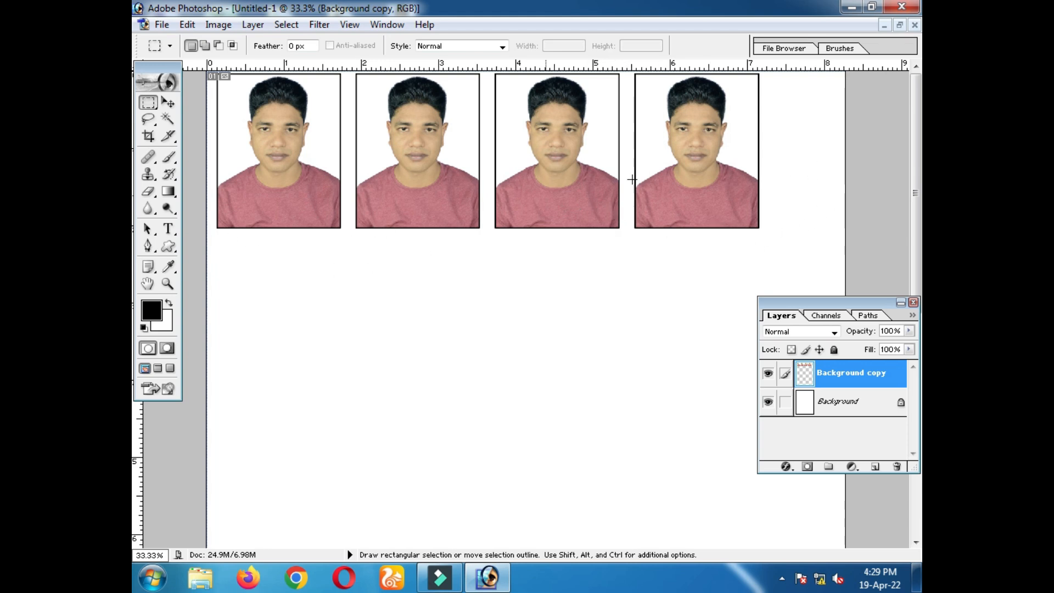
# Undo the centred stroke, apply a 5 px black stroke outside the selection edges of the four photos instead, and clear the selection
pyautogui.hotkey('ctrl', 'alt', 'z')
pyautogui.hotkey('ctrl', 'alt', 'z')
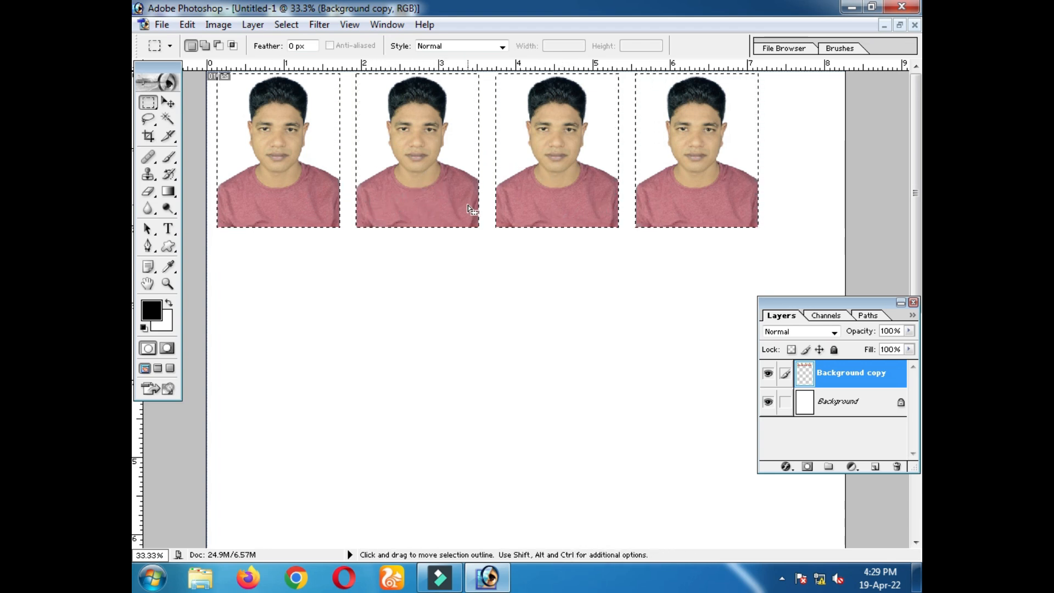
pyautogui.click(187, 25)
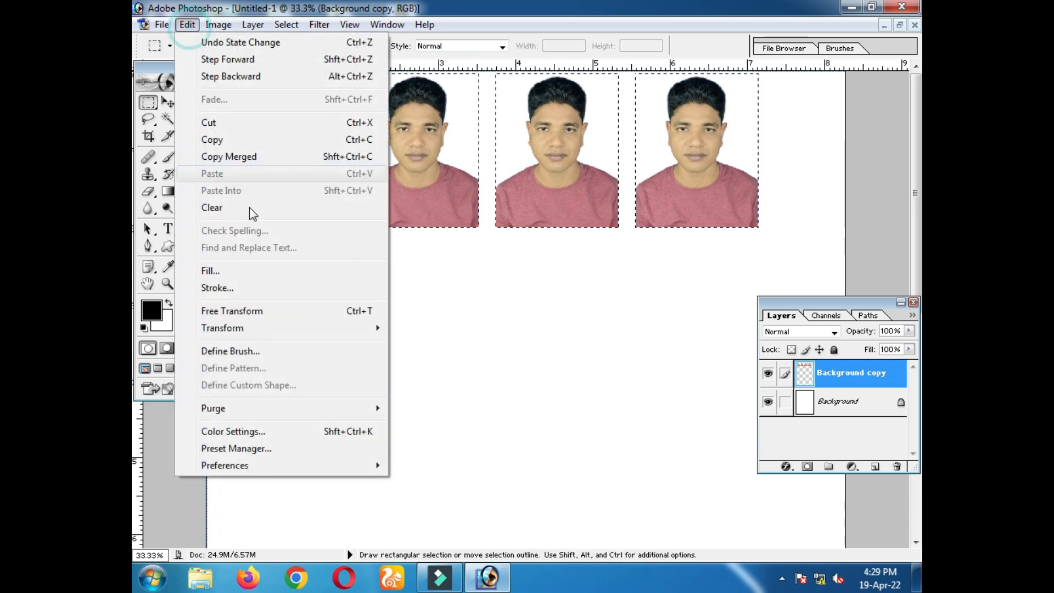
pyautogui.click(250, 289)
pyautogui.click(615, 384)
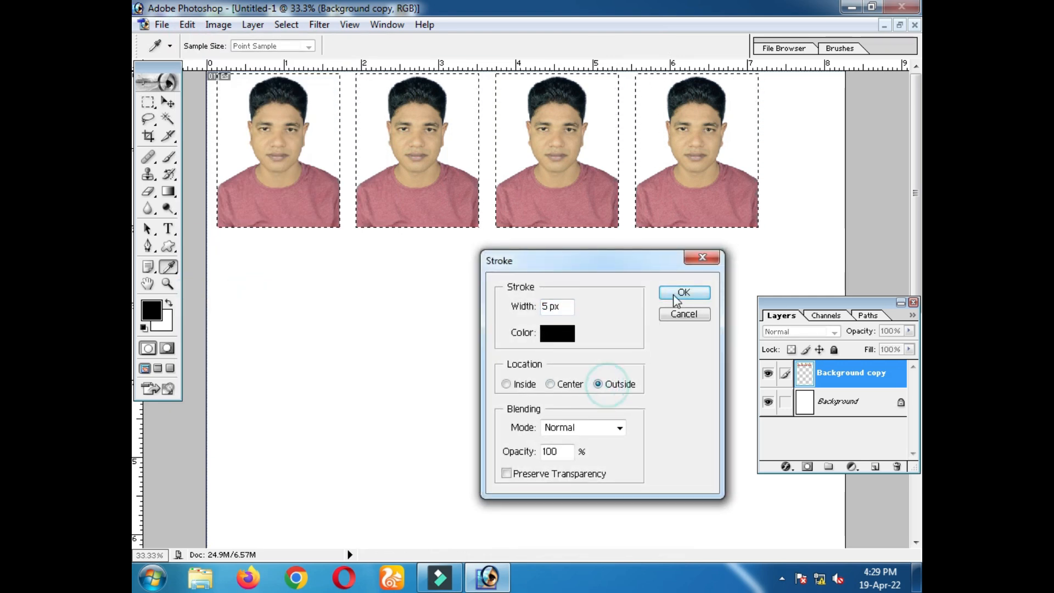
pyautogui.click(684, 292)
pyautogui.press('m')
pyautogui.hotkey('ctrl', 'd')
# Examine the outside borders between the neighbouring photos up close, and zoom back out
pyautogui.keyDown('ctrl'); pyautogui.click(539, 301); pyautogui.keyUp('ctrl')
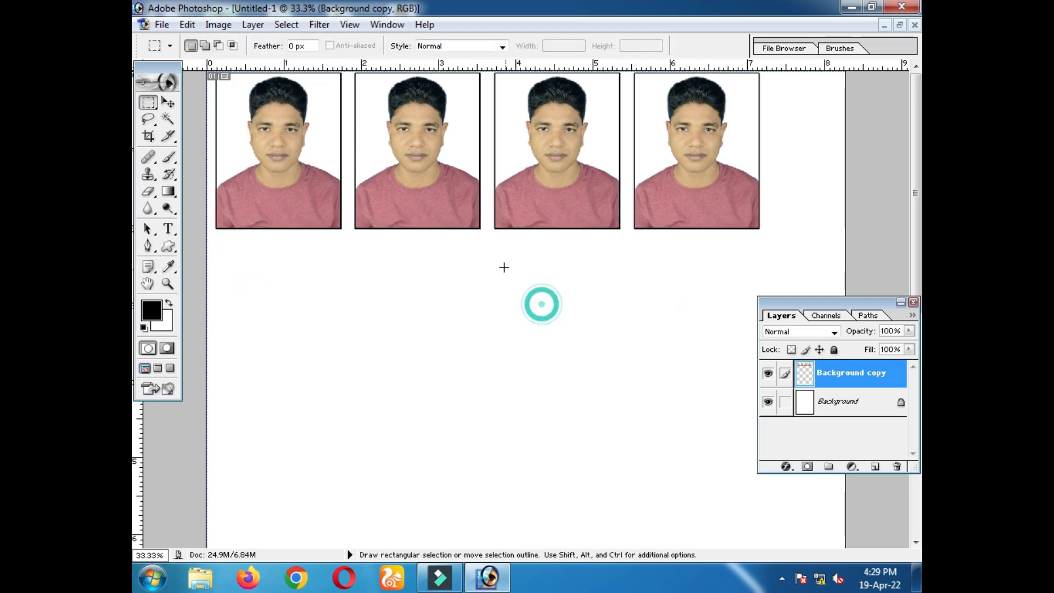
pyautogui.keyDown('ctrl'); pyautogui.click(500, 269); pyautogui.keyUp('ctrl')
pyautogui.keyDown('ctrl'); pyautogui.click(502, 299); pyautogui.keyUp('ctrl')
pyautogui.keyDown('ctrl'); pyautogui.click(502, 275); pyautogui.keyUp('ctrl')
pyautogui.keyDown('ctrl'); pyautogui.click(508, 254); pyautogui.keyUp('ctrl')
pyautogui.moveTo(544, 190); pyautogui.dragTo(415, 509)
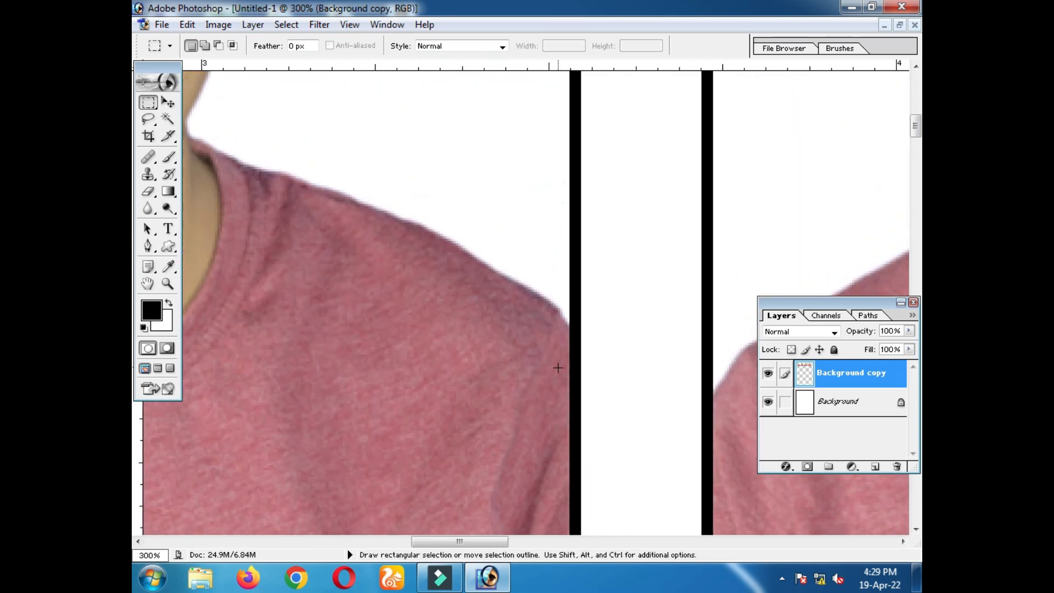
pyautogui.keyDown('ctrl'); pyautogui.keyDown('alt'); pyautogui.click(561, 301); pyautogui.keyUp('alt'); pyautogui.keyUp('ctrl')
pyautogui.keyDown('ctrl'); pyautogui.keyDown('alt'); pyautogui.click(587, 269); pyautogui.keyUp('alt'); pyautogui.keyUp('ctrl')
pyautogui.keyDown('ctrl'); pyautogui.keyDown('alt'); pyautogui.click(586, 266); pyautogui.keyUp('alt'); pyautogui.keyUp('ctrl')
pyautogui.keyDown('ctrl'); pyautogui.keyDown('alt'); pyautogui.click(585, 263); pyautogui.keyUp('alt'); pyautogui.keyUp('ctrl')
# Switch to the portrait 77777.jpg in a maximised window and select the whole image
pyautogui.click(900, 25)
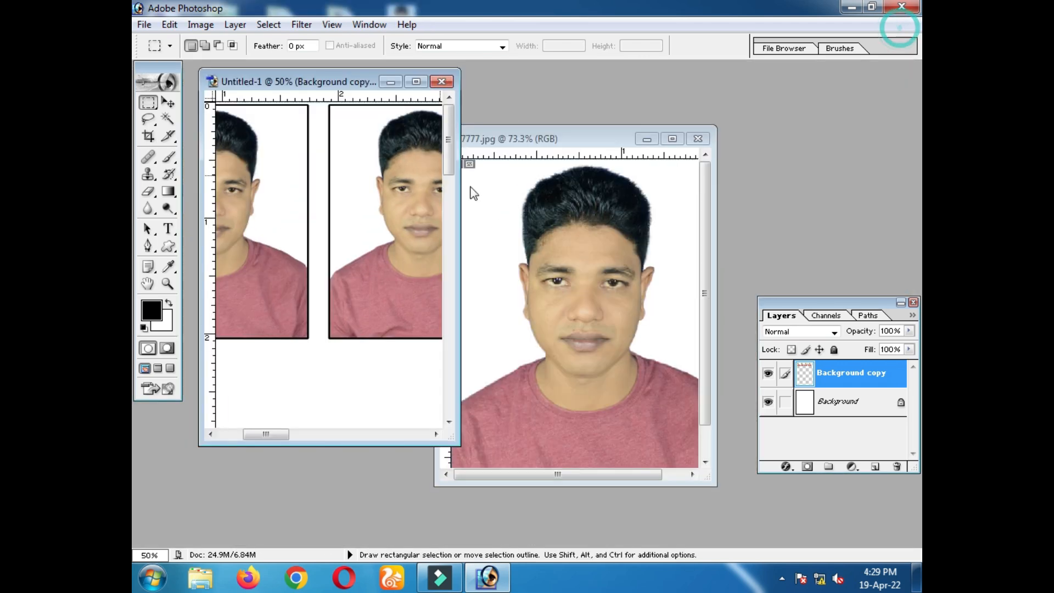
pyautogui.doubleClick(581, 141)
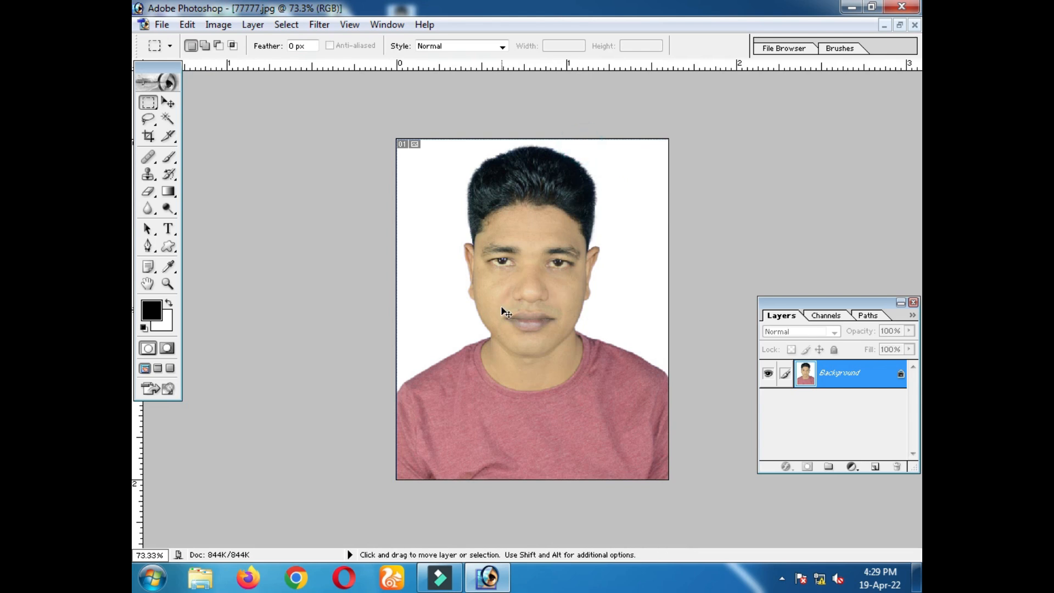
pyautogui.hotkey('ctrl', 'a')
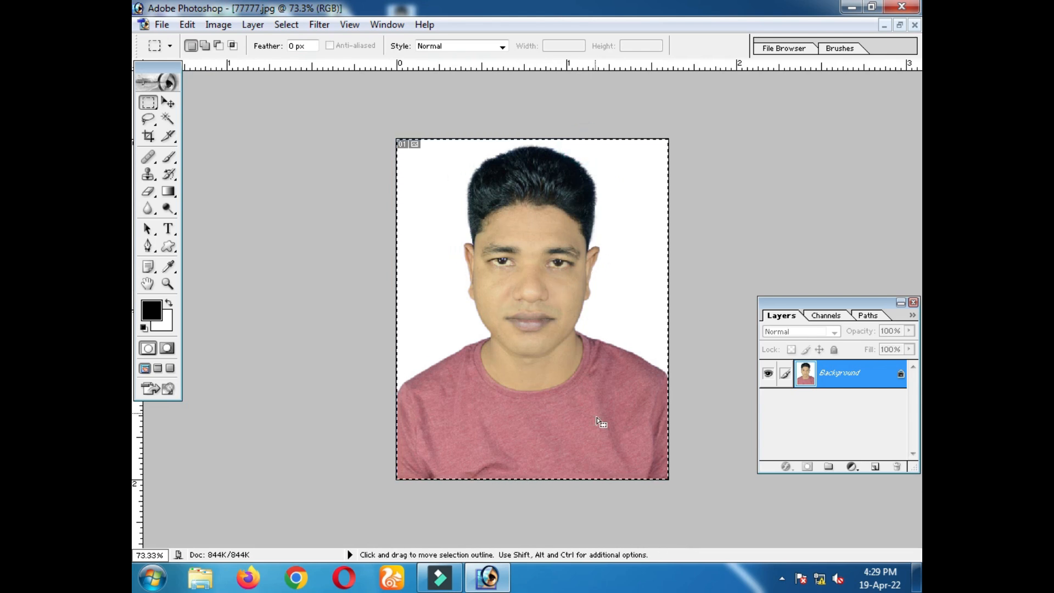
# Apply a 6 px black stroke centred on the selection edge of the portrait, and clear the selection
pyautogui.rightClick(578, 214)
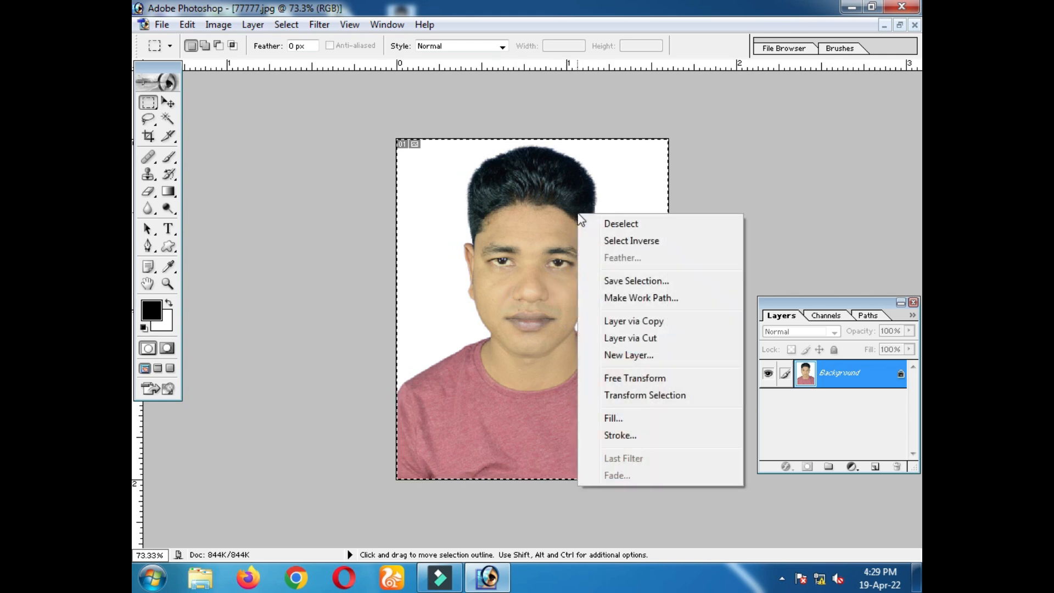
pyautogui.rightClick(560, 195)
pyautogui.click(625, 422)
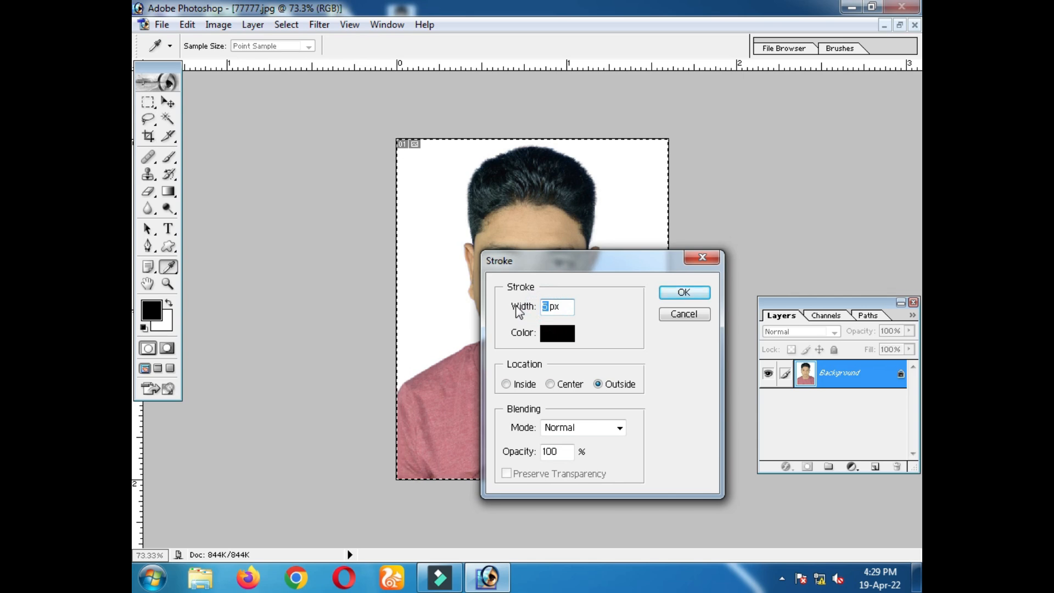
pyautogui.click(557, 386)
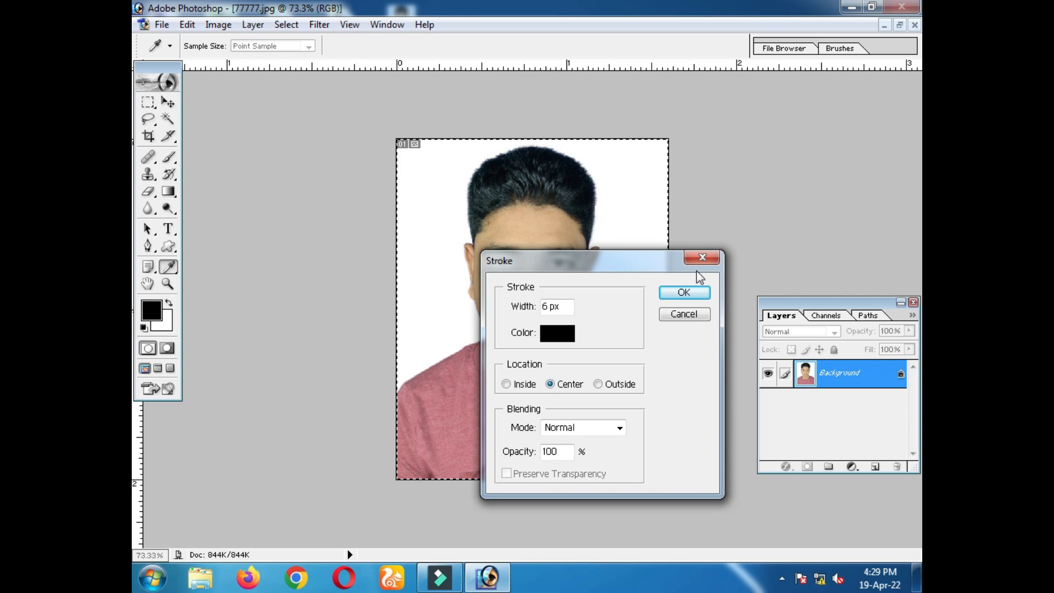
pyautogui.click(690, 297)
pyautogui.press('m')
pyautogui.click(214, 166)
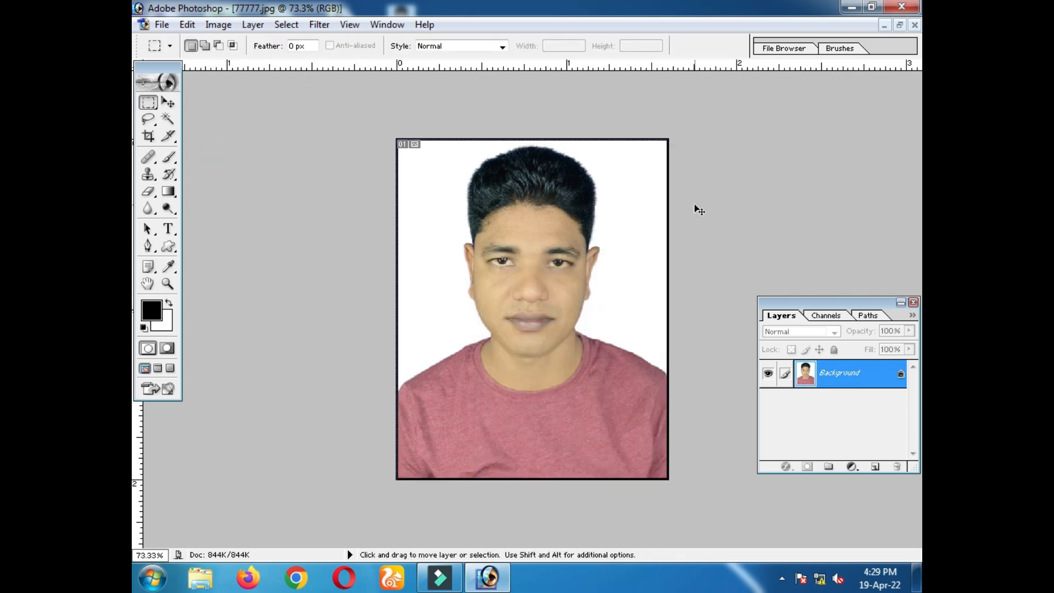
# Create a new A4 document, copy the bordered portrait into it, and maximise the new document's window
pyautogui.hotkey('ctrl', 'n')
pyautogui.click(654, 189)
pyautogui.moveTo(575, 164); pyautogui.dragTo(308, 261)
pyautogui.doubleClick(324, 91)
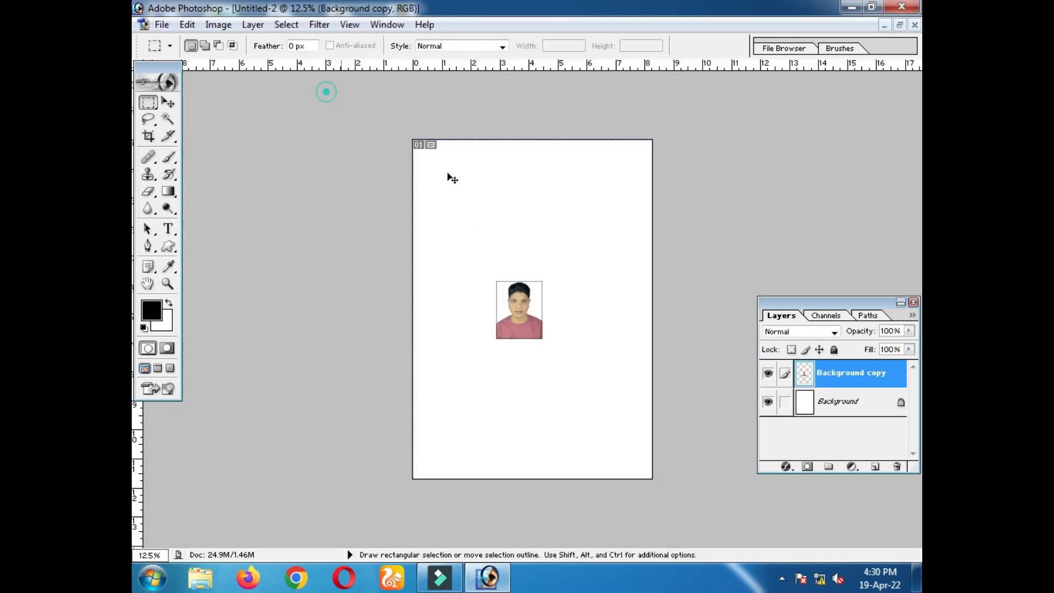
# Move the photo into the page's top-left corner and nudge it slightly inward from both edges
pyautogui.keyDown('ctrl'); pyautogui.click(508, 202); pyautogui.keyUp('ctrl')
pyautogui.keyDown('ctrl'); pyautogui.click(508, 203); pyautogui.keyUp('ctrl')
pyautogui.click(168, 102)
pyautogui.moveTo(502, 423); pyautogui.dragTo(354, 157)
pyautogui.keyDown('ctrl'); pyautogui.click(341, 192); pyautogui.keyUp('ctrl')
pyautogui.moveTo(302, 183)
pyautogui.mouseDown()
pyautogui.moveTo(302, 193)
pyautogui.moveTo(291, 180)
pyautogui.mouseUp()
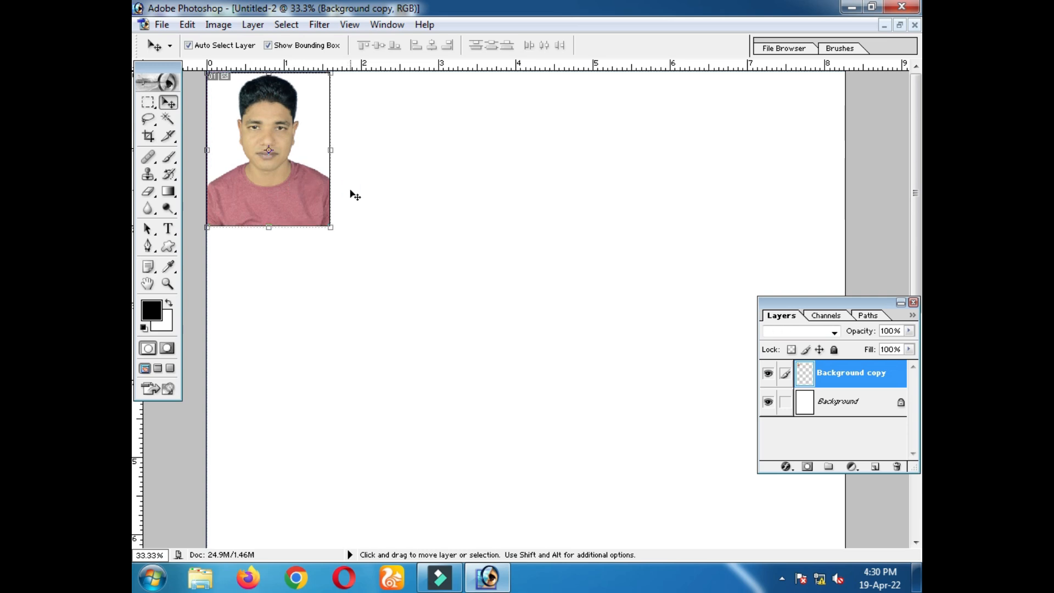
pyautogui.hotkey('shift', 'Right')
pyautogui.hotkey('shift', 'Right')
pyautogui.hotkey('shift', 'Down')
pyautogui.hotkey('shift', 'Down')
pyautogui.hotkey('shift', 'Right')
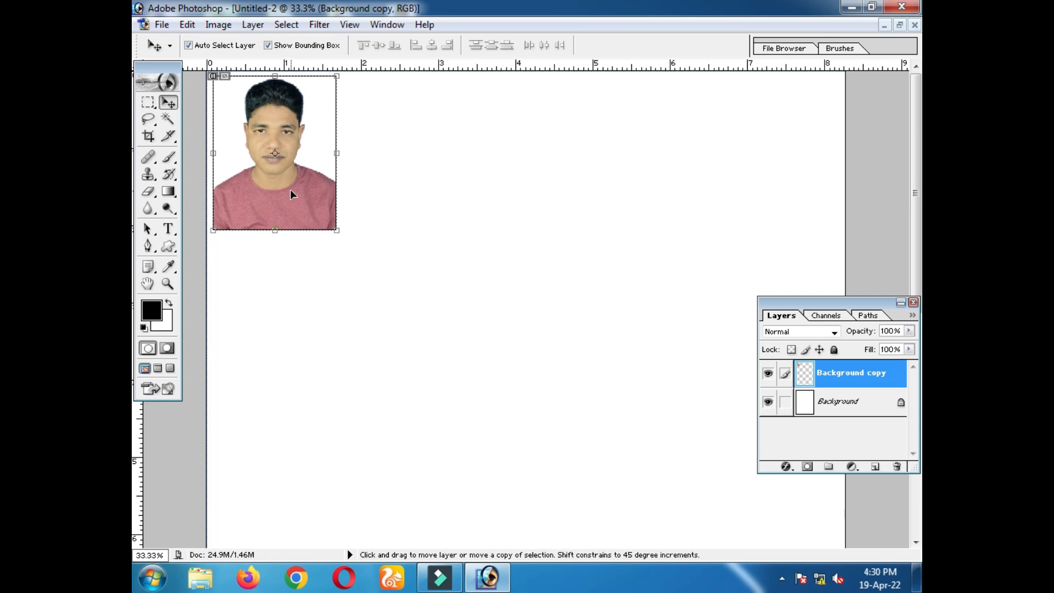
# Try placing a copy of the photo beside the first one and nudging it down, and undo the copy
pyautogui.moveTo(295, 191); pyautogui.dragTo(426, 190)
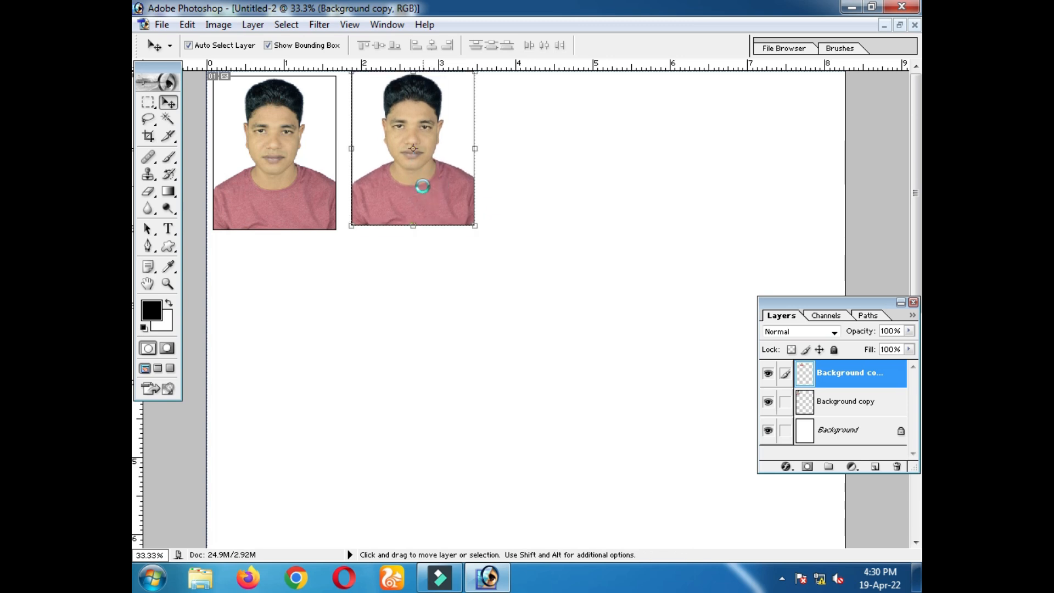
pyautogui.press('Down')
pyautogui.press('Down')
pyautogui.hotkey('ctrl', 'alt', 'z')
pyautogui.hotkey('ctrl', 'alt', 'z')
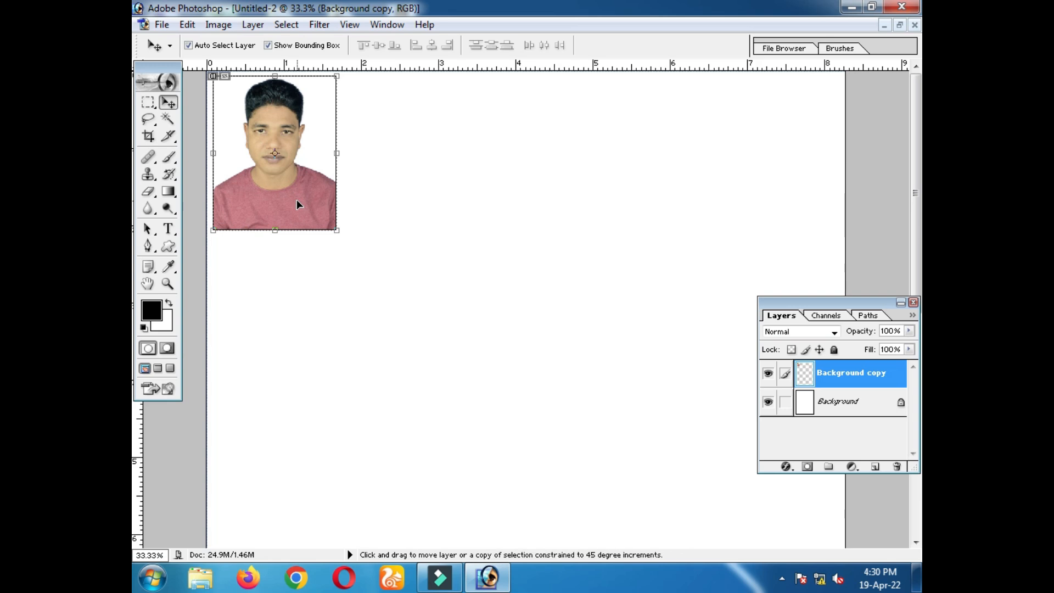
# Duplicate the photo into a level row of four across the page and merge the four photo layers into one
pyautogui.moveTo(291, 204); pyautogui.dragTo(657, 193)
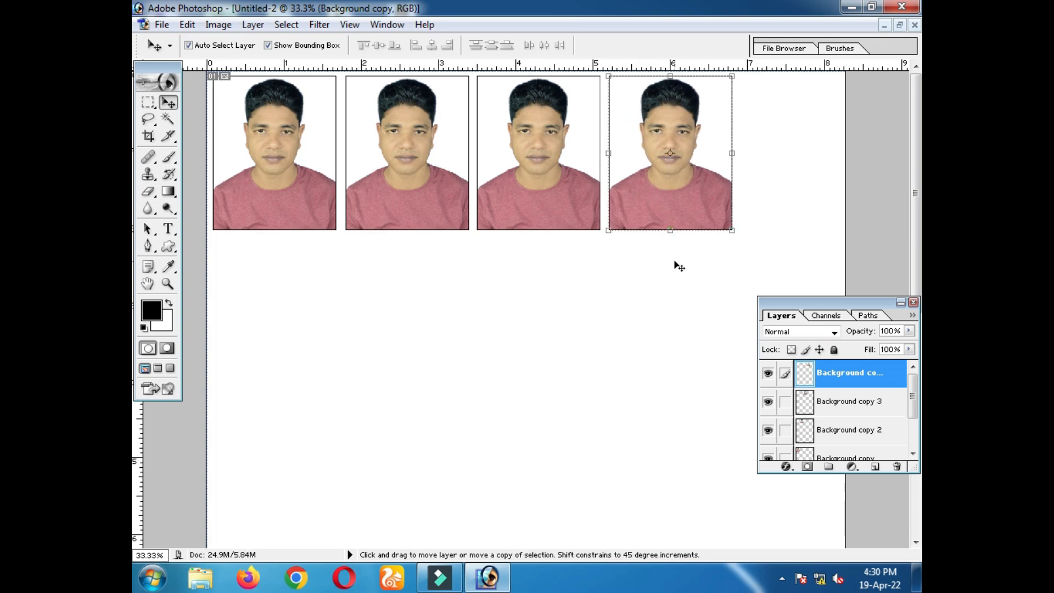
pyautogui.click(605, 277)
pyautogui.click(645, 219)
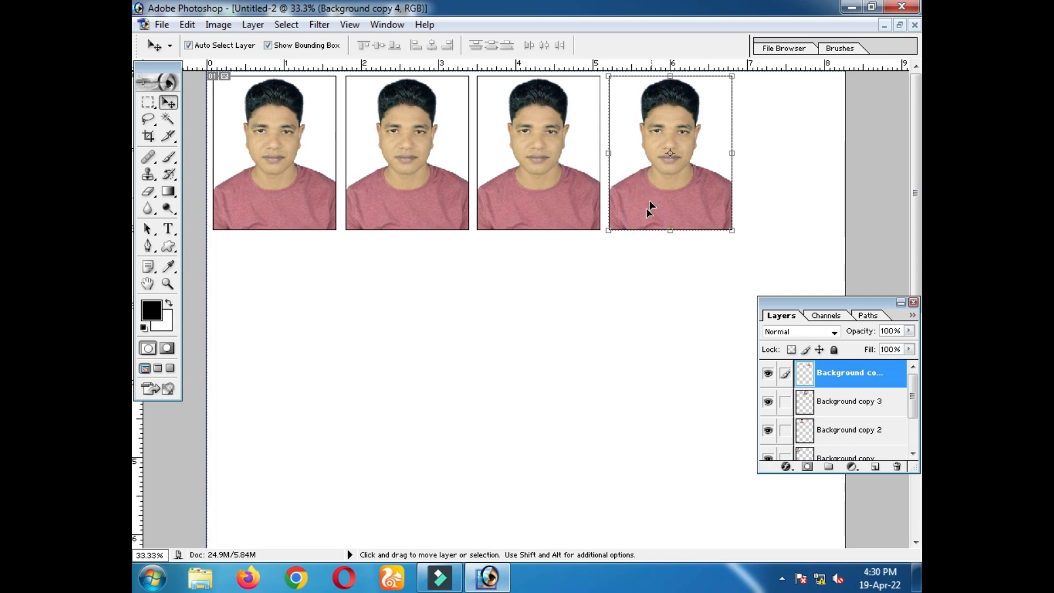
pyautogui.hotkey('ctrl', 'e')
pyautogui.hotkey('ctrl', 'e')
pyautogui.hotkey('ctrl', 'e')
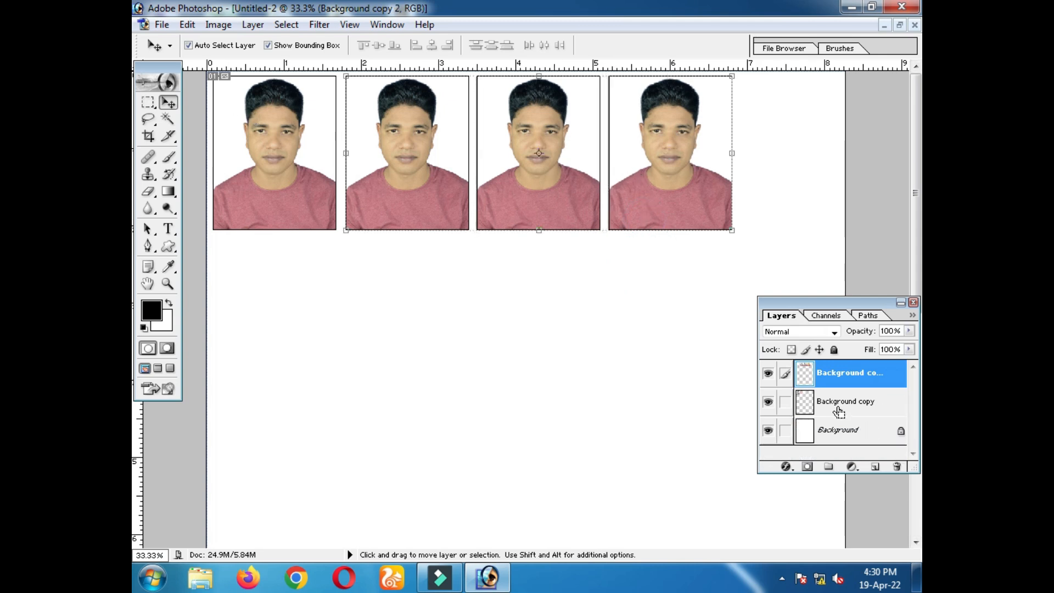
# Examine the borders and gaps between the merged photos up close, and return to the view of the row
pyautogui.keyDown('ctrl'); pyautogui.click(454, 283); pyautogui.keyUp('ctrl')
pyautogui.keyDown('ctrl'); pyautogui.click(515, 275); pyautogui.keyUp('ctrl')
pyautogui.keyDown('ctrl'); pyautogui.click(523, 271); pyautogui.keyUp('ctrl')
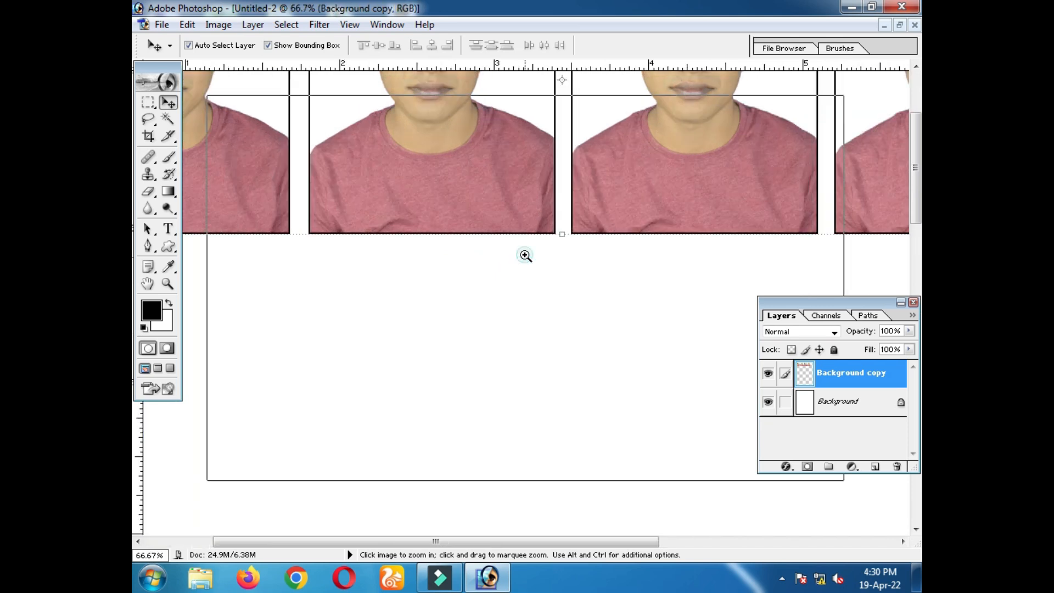
pyautogui.keyDown('ctrl'); pyautogui.click(526, 257); pyautogui.keyUp('ctrl')
pyautogui.keyDown('ctrl'); pyautogui.click(534, 260); pyautogui.keyUp('ctrl')
pyautogui.keyDown('ctrl'); pyautogui.click(630, 304); pyautogui.keyUp('ctrl')
pyautogui.keyDown('ctrl'); pyautogui.click(616, 353); pyautogui.keyUp('ctrl')
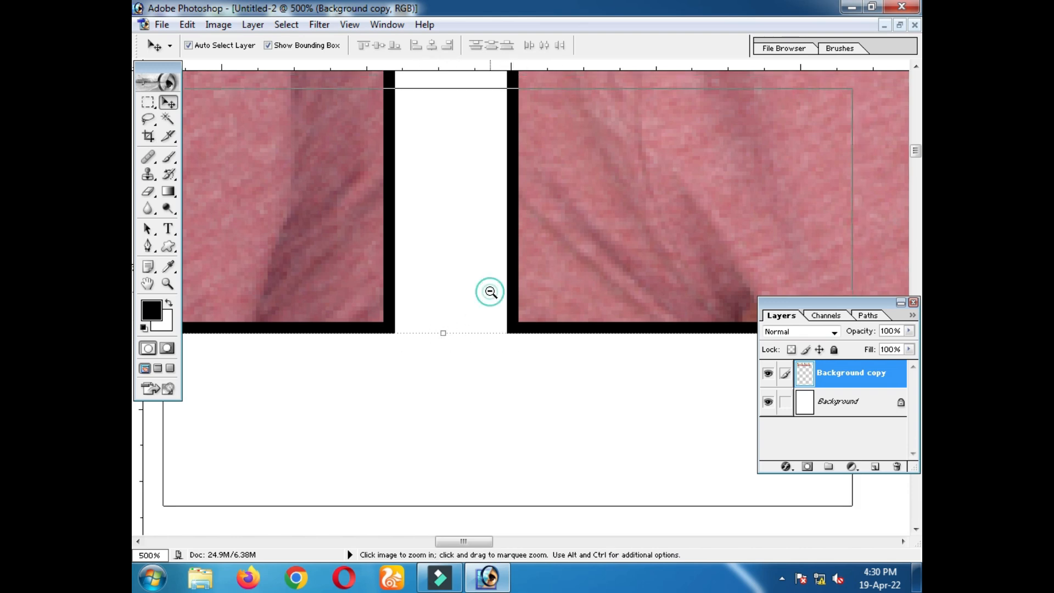
pyautogui.keyDown('alt'); pyautogui.click(513, 235); pyautogui.keyUp('alt')
pyautogui.keyDown('alt'); pyautogui.click(513, 235); pyautogui.keyUp('alt')
pyautogui.keyDown('alt'); pyautogui.click(511, 233); pyautogui.keyUp('alt')
pyautogui.keyDown('alt'); pyautogui.click(516, 235); pyautogui.keyUp('alt')
pyautogui.keyDown('alt'); pyautogui.click(516, 234); pyautogui.keyUp('alt')
pyautogui.keyDown('alt'); pyautogui.click(516, 235); pyautogui.keyUp('alt')
pyautogui.keyDown('alt'); pyautogui.click(516, 234); pyautogui.keyUp('alt')
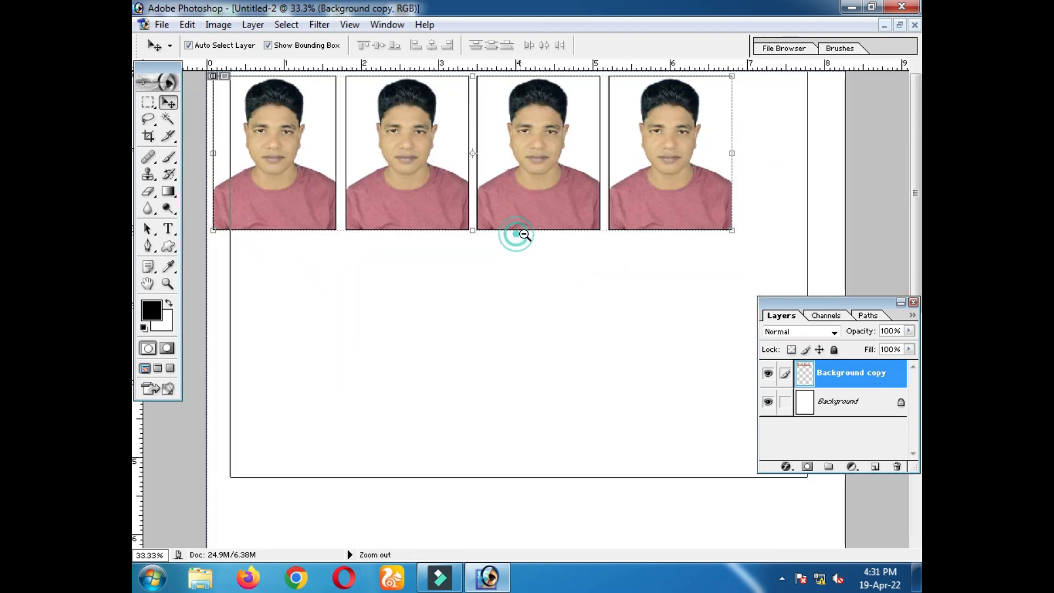
pyautogui.keyDown('alt'); pyautogui.click(517, 234); pyautogui.keyUp('alt')
# Undo the layer merges and the duplicated photos, going back to the single photo on the page
pyautogui.hotkey('ctrl', 'alt', 'z')
pyautogui.hotkey('ctrl', 'alt', 'z')
pyautogui.hotkey('ctrl', 'alt', 'z')
pyautogui.hotkey('ctrl', 'alt', 'z')
pyautogui.hotkey('ctrl', 'alt', 'z')
pyautogui.hotkey('ctrl', 'alt', 'z')
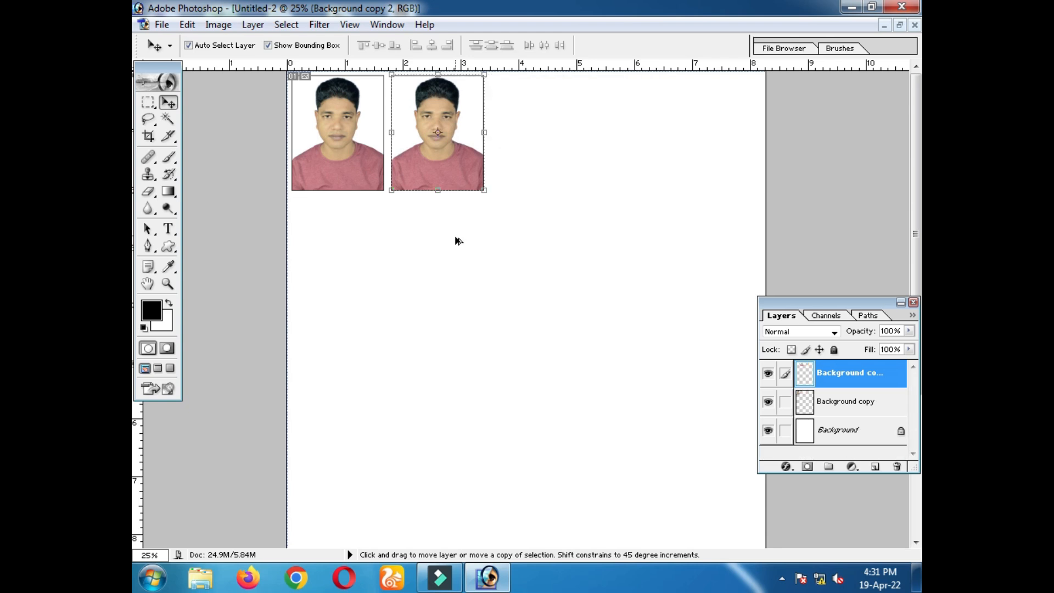
# Place a copy of the photo beside the first one and nudge it down to line up with it
pyautogui.moveTo(334, 162); pyautogui.dragTo(442, 157)
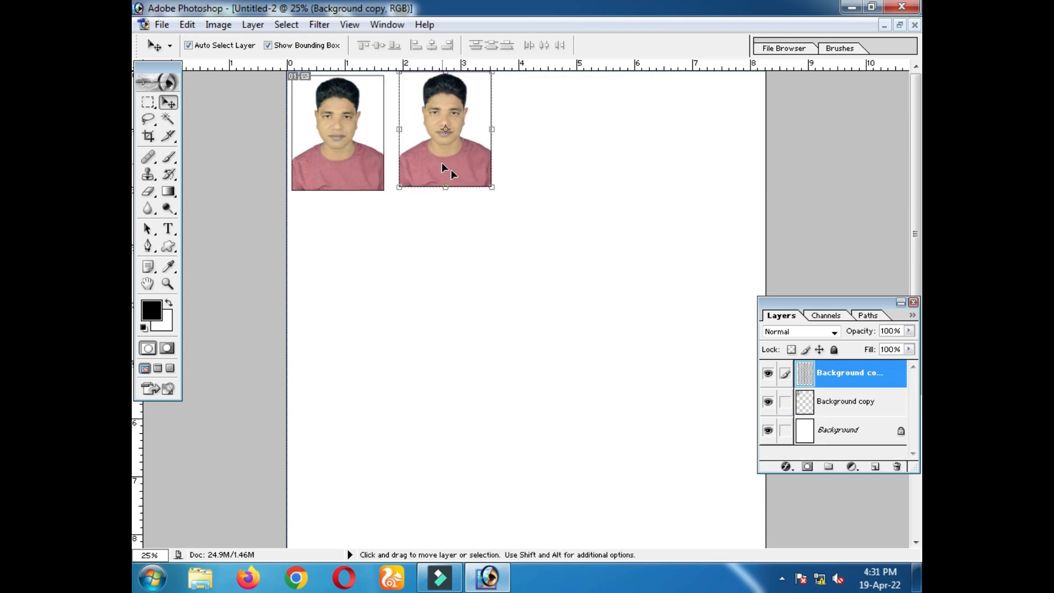
pyautogui.keyDown('ctrl'); pyautogui.click(470, 176); pyautogui.keyUp('ctrl')
pyautogui.keyDown('ctrl'); pyautogui.click(470, 176); pyautogui.keyUp('ctrl')
pyautogui.press('Down')
pyautogui.press('Down')
pyautogui.press('Down')
pyautogui.press('Down')
pyautogui.press('Down')
pyautogui.press('Down')
pyautogui.press('Down')
pyautogui.press('Down')
pyautogui.press('Down')
pyautogui.press('Down')
pyautogui.press('Down')
pyautogui.press('Down')
pyautogui.press('Down')
pyautogui.press('Down')
pyautogui.press('Down')
pyautogui.press('Down')
pyautogui.press('Down')
pyautogui.press('Down')
pyautogui.press('Down')
pyautogui.press('Down')
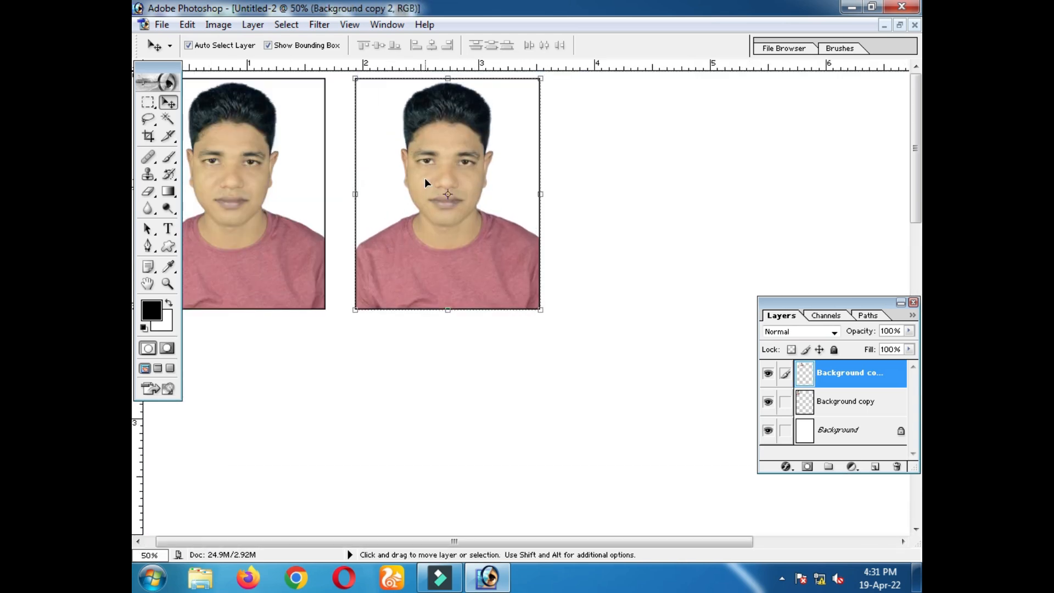
# Nudge the copied photo sideways to narrow the gap to the first photo
pyautogui.press('Left')
pyautogui.press('Left')
pyautogui.press('Left')
pyautogui.press('Left')
pyautogui.press('Left')
pyautogui.press('Left')
pyautogui.press('Left')
pyautogui.hotkey('shift', 'Left')
pyautogui.hotkey('shift', 'Left')
pyautogui.hotkey('shift', 'Left')
pyautogui.hotkey('shift', 'Left')
pyautogui.hotkey('shift', 'Left')
pyautogui.hotkey('shift', 'Left')
pyautogui.hotkey('shift', 'Left')
pyautogui.hotkey('shift', 'Left')
pyautogui.hotkey('shift', 'Left')
pyautogui.hotkey('shift', 'Left')
pyautogui.hotkey('shift', 'Left')
pyautogui.hotkey('shift', 'Left')
pyautogui.hotkey('shift', 'Left')
pyautogui.hotkey('shift', 'Left')
pyautogui.hotkey('shift', 'Left')
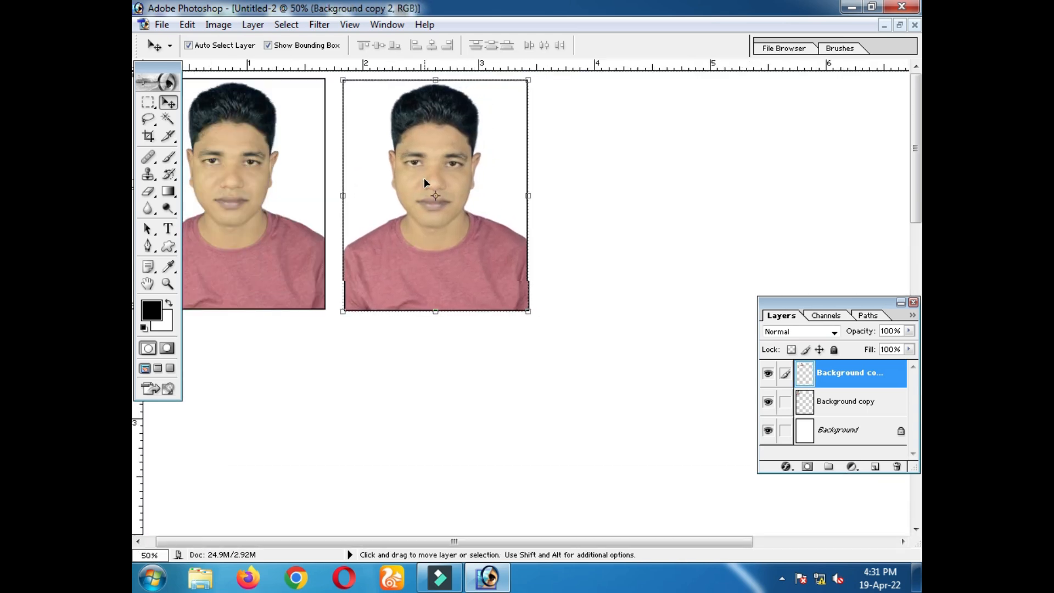
# Adjust the copied photo's height a little more, and undo its moves and the copy itself
pyautogui.press('Down')
pyautogui.moveTo(373, 97); pyautogui.dragTo(403, 125)
pyautogui.press('Up')
pyautogui.press('Up')
pyautogui.hotkey('ctrl', 'alt', 'z')
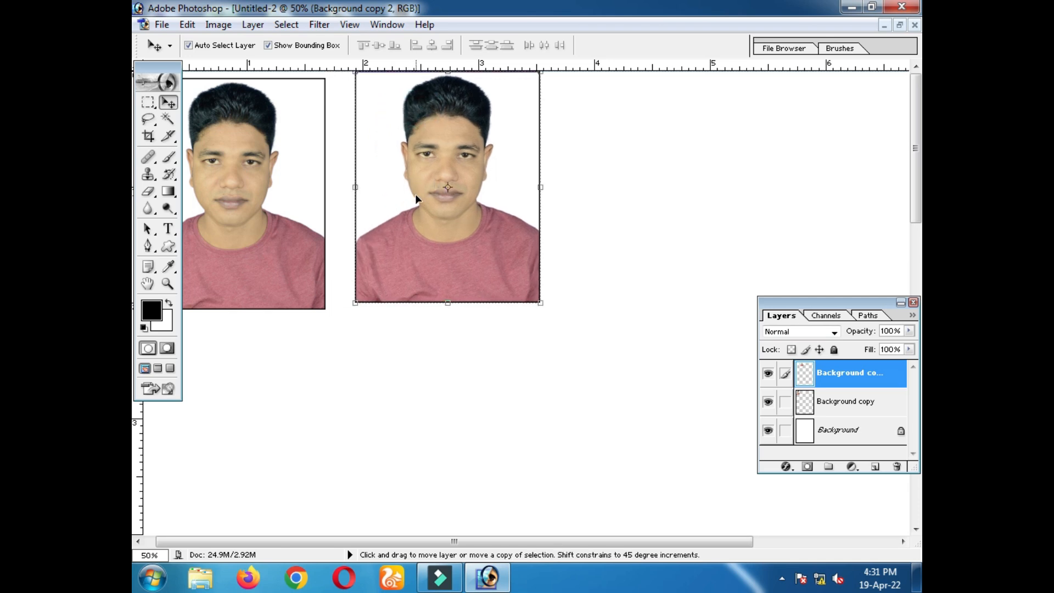
pyautogui.hotkey('ctrl', 'alt', 'z')
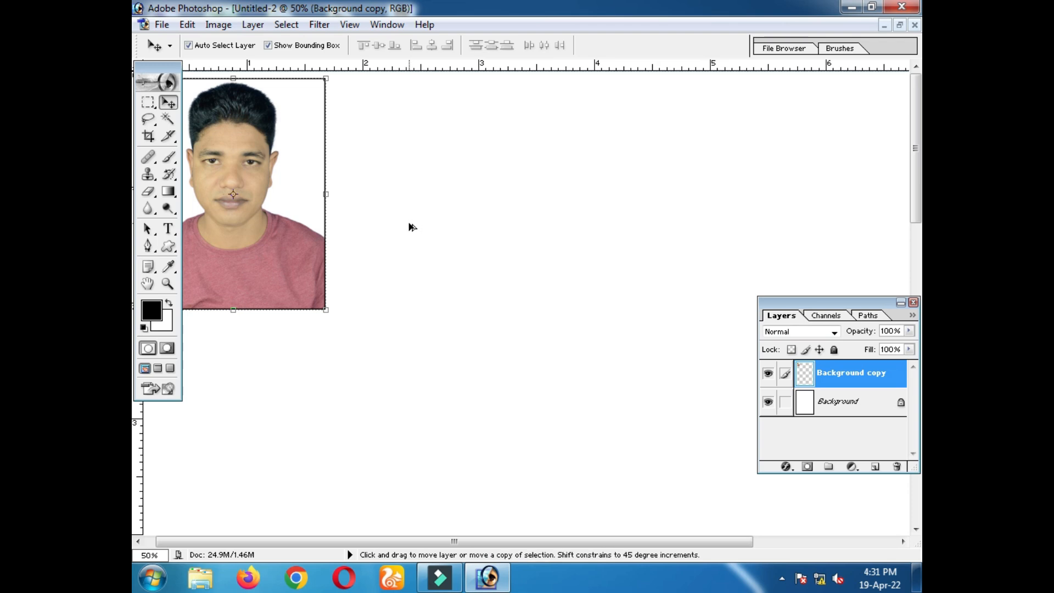
# Duplicate the photo three times in a level, evenly spaced row and merge the four photo layers into one
pyautogui.moveTo(273, 172); pyautogui.dragTo(812, 146)
pyautogui.keyDown('alt'); pyautogui.keyDown('space'); pyautogui.click(618, 215); pyautogui.keyUp('space'); pyautogui.keyUp('alt')
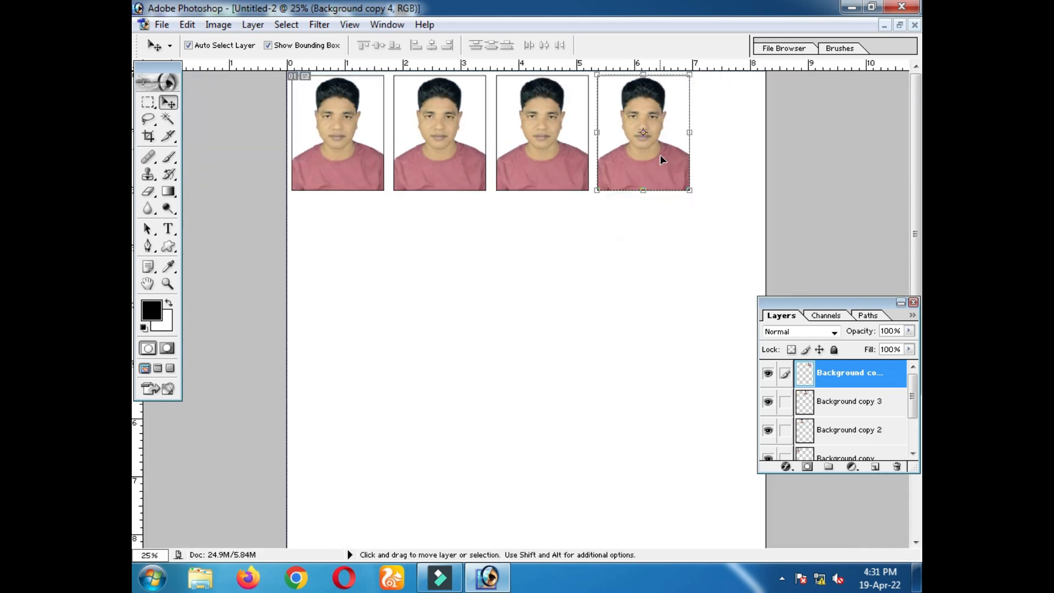
pyautogui.hotkey('ctrl', 'e')
pyautogui.hotkey('ctrl', 'e')
pyautogui.hotkey('ctrl', 'e')
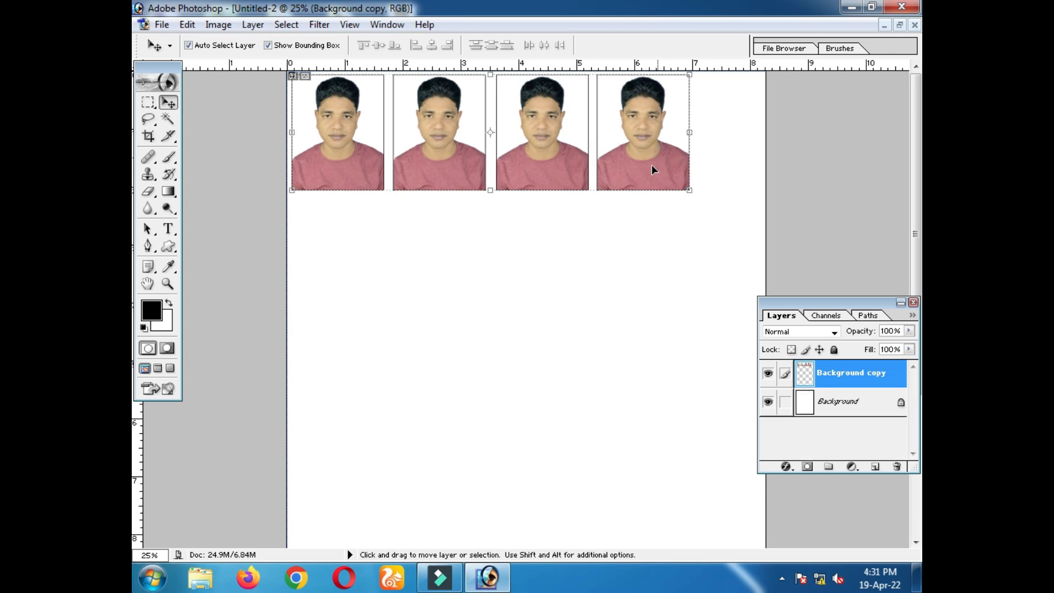
# Examine the bordered photos in the merged row up close, and zoom out to the whole page
pyautogui.keyDown('ctrl'); pyautogui.click(602, 164); pyautogui.keyUp('ctrl')
pyautogui.keyDown('ctrl'); pyautogui.click(569, 220); pyautogui.keyUp('ctrl')
pyautogui.keyDown('ctrl'); pyautogui.click(568, 214); pyautogui.keyUp('ctrl')
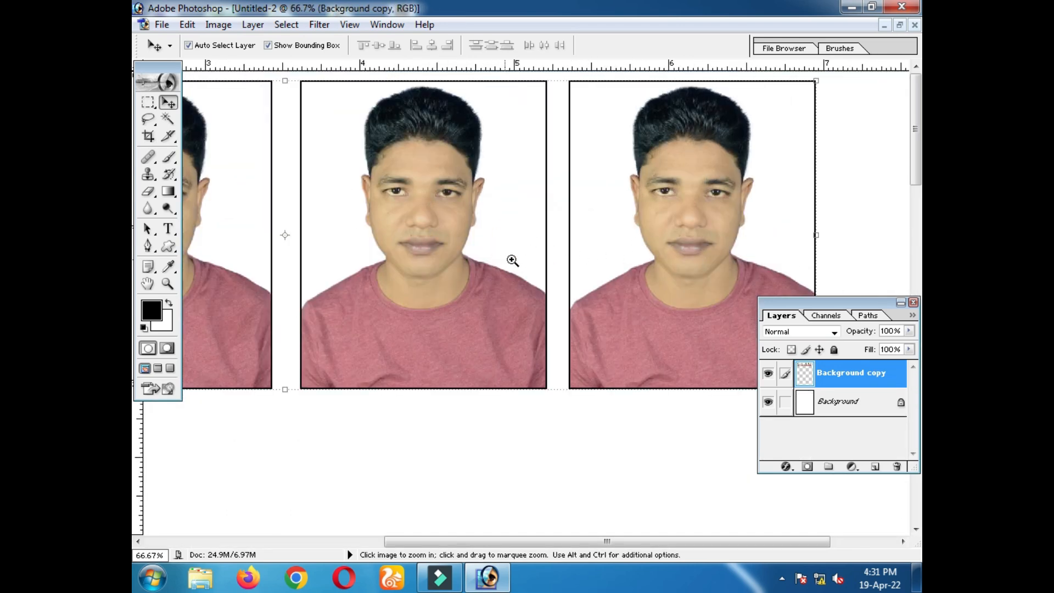
pyautogui.keyDown('alt'); pyautogui.click(538, 257); pyautogui.keyUp('alt')
pyautogui.keyDown('alt'); pyautogui.click(659, 262); pyautogui.keyUp('alt')
pyautogui.keyDown('alt'); pyautogui.click(663, 263); pyautogui.keyUp('alt')
pyautogui.keyDown('alt'); pyautogui.click(661, 261); pyautogui.keyUp('alt')
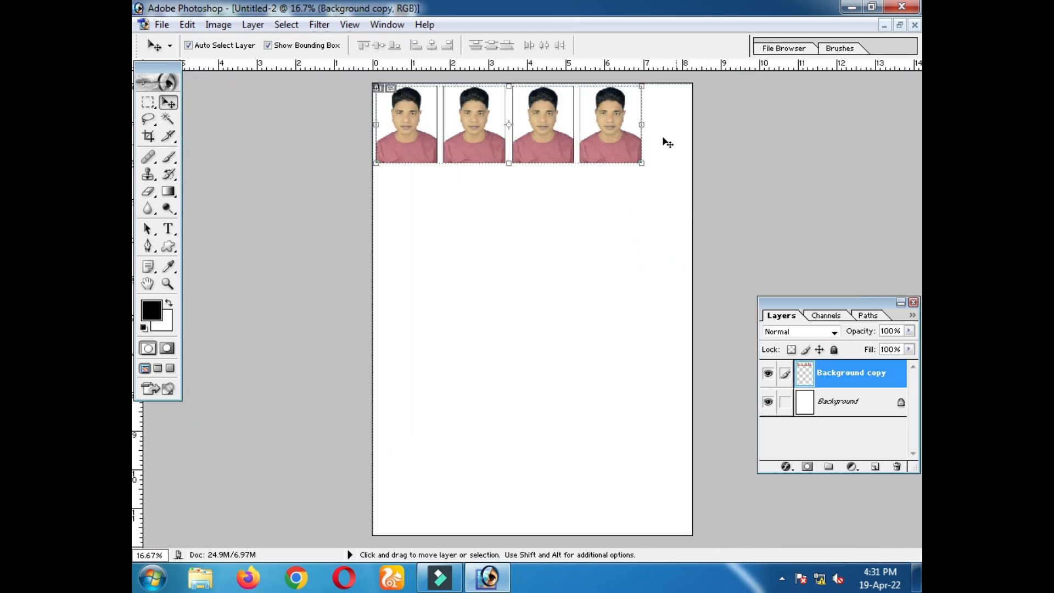
# Duplicate the photo row twice down the page, merge the two copied rows, and duplicate that pair below to make five rows
pyautogui.moveTo(613, 133); pyautogui.dragTo(623, 297)
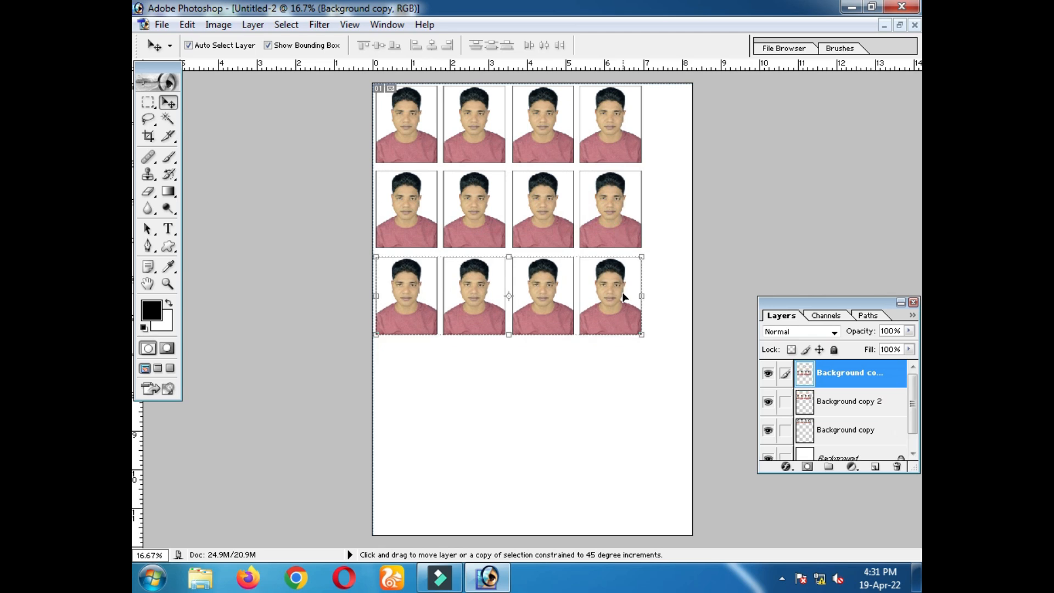
pyautogui.hotkey('ctrl', 'e')
pyautogui.hotkey('ctrl', 'e')
pyautogui.hotkey('ctrl', 'z')
pyautogui.moveTo(563, 299); pyautogui.dragTo(589, 474)
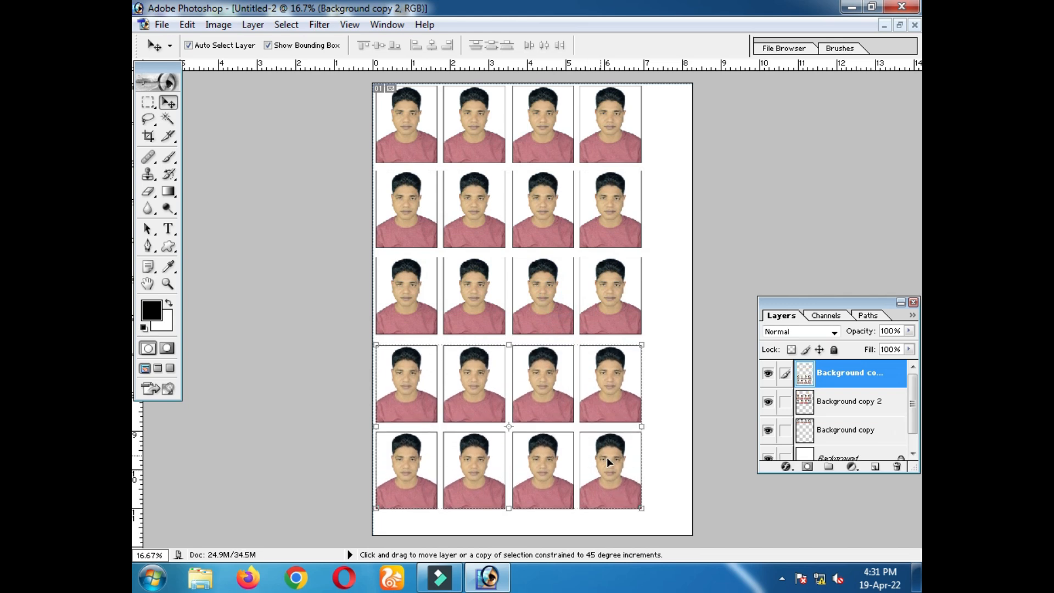
# Restore the maximized documents to floating windows and activate the 77777.jpg portrait
pyautogui.click(899, 26)
pyautogui.moveTo(598, 139); pyautogui.dragTo(609, 143)
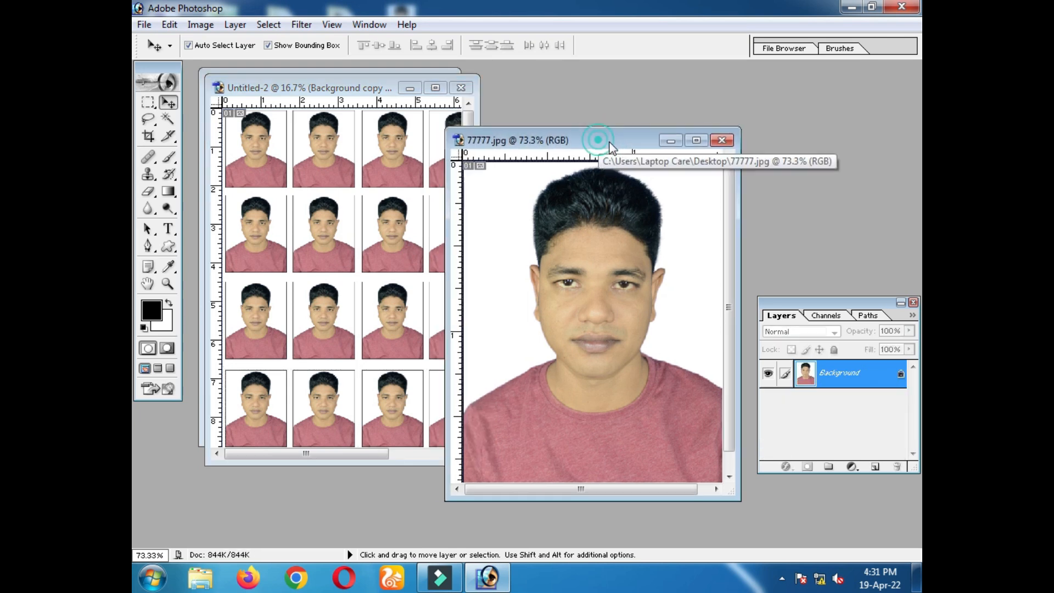
pyautogui.moveTo(353, 89); pyautogui.dragTo(357, 89)
pyautogui.hotkey('ctrl', 's')
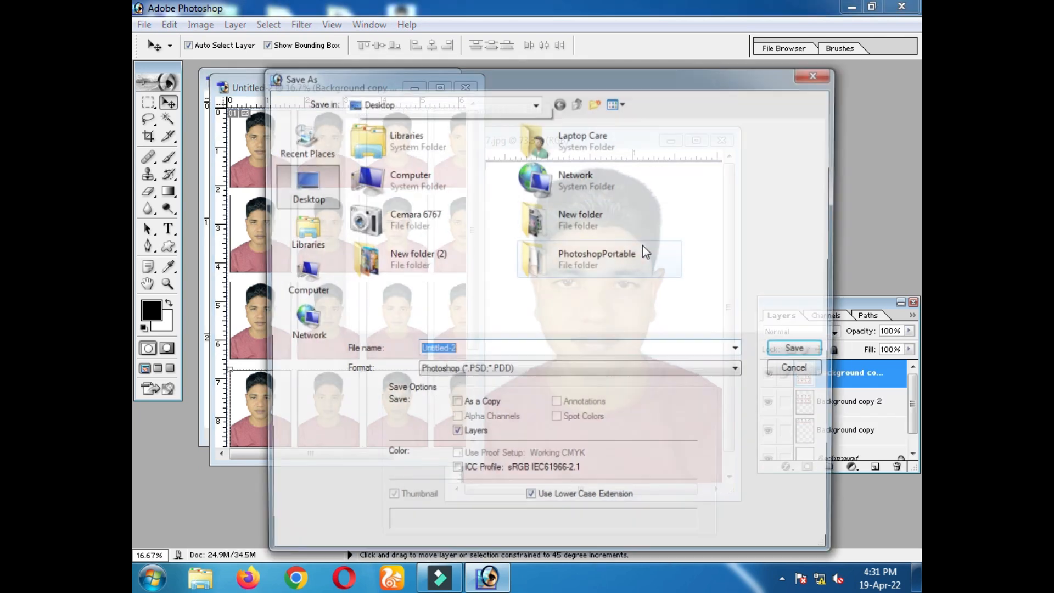
pyautogui.click(782, 372)
# Save the 77777.jpg portrait to the Desktop as a JPEG copy named ol;[oip;iohui, accepting the offered JPEG options
pyautogui.click(593, 142)
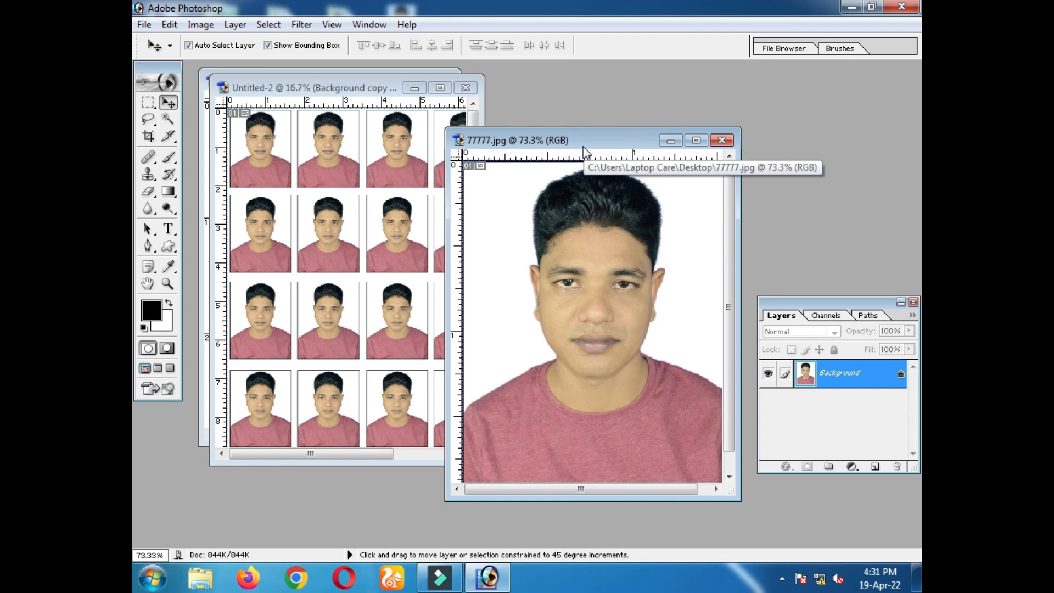
pyautogui.hotkey('ctrl', 'shift', 's')
pyautogui.write('ol;[oip;iohui')
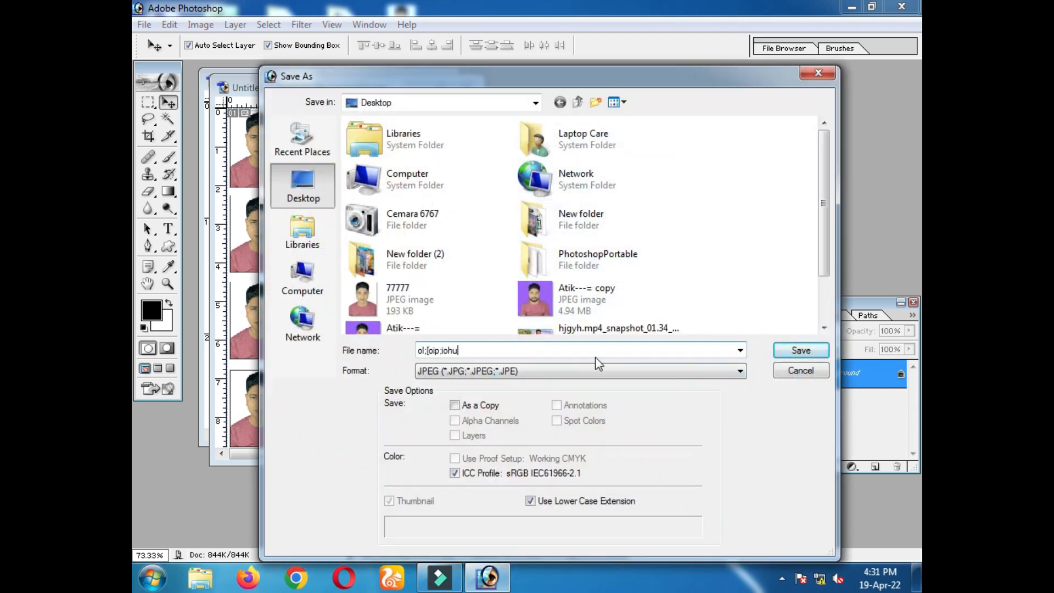
pyautogui.click(790, 348)
pyautogui.click(631, 182)
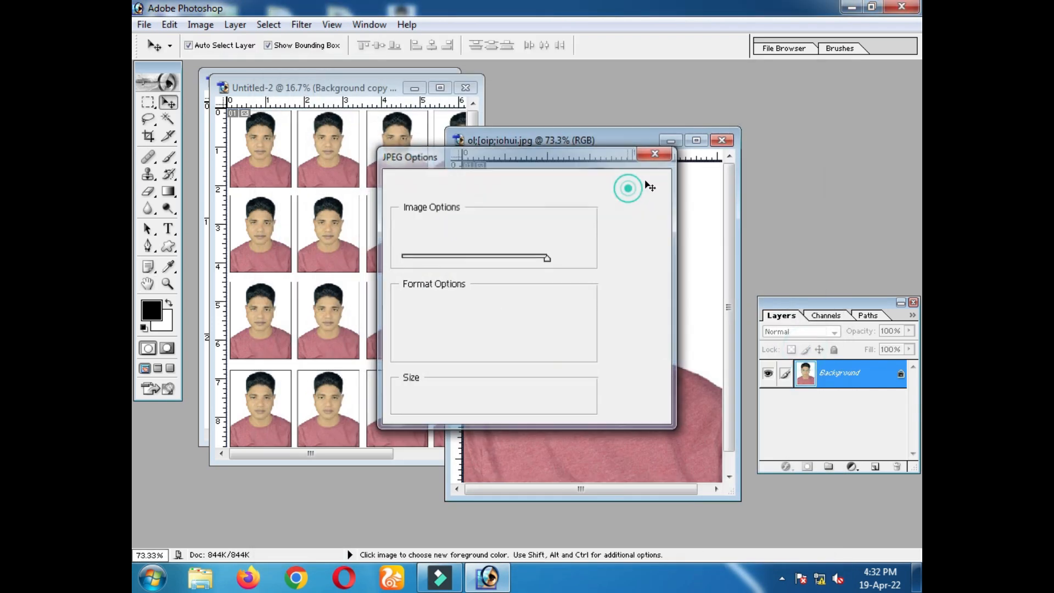
# Close the portrait, the photo sheet and the remaining open document, discarding their unsaved changes
pyautogui.click(721, 140)
pyautogui.click(465, 87)
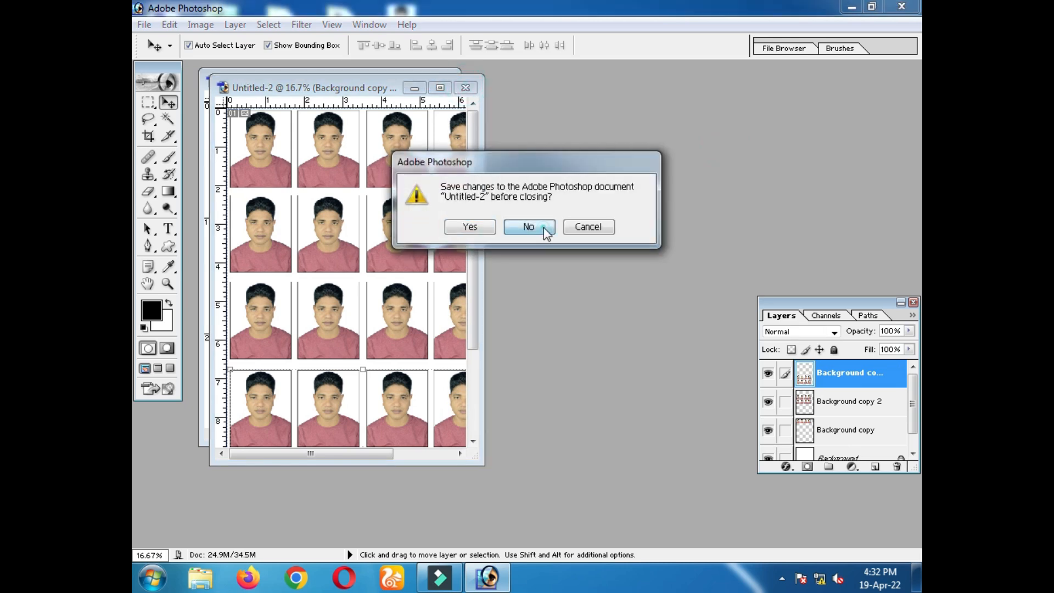
pyautogui.click(541, 229)
pyautogui.click(450, 86)
pyautogui.click(530, 227)
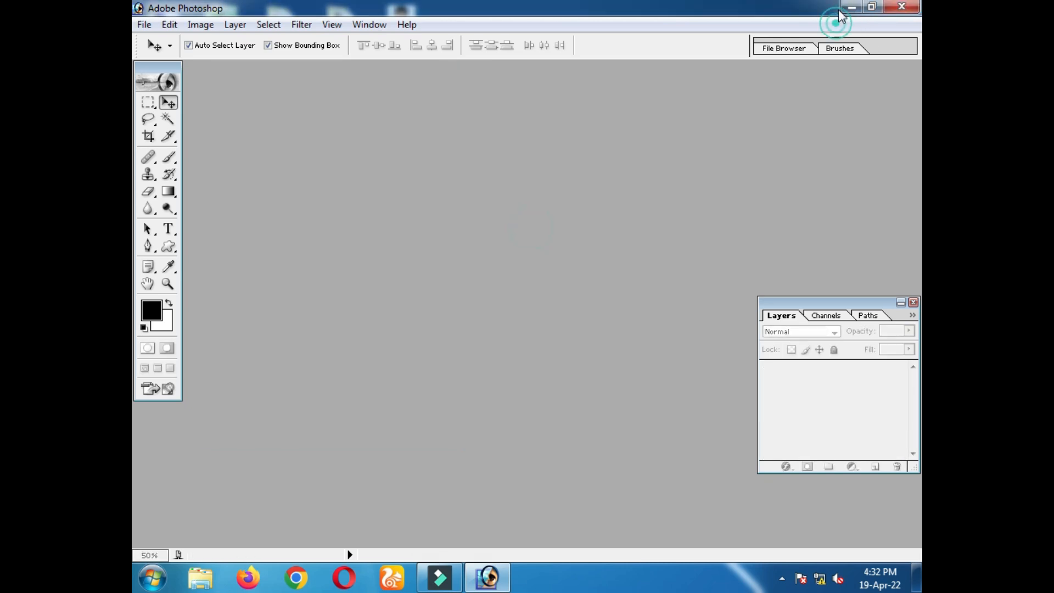